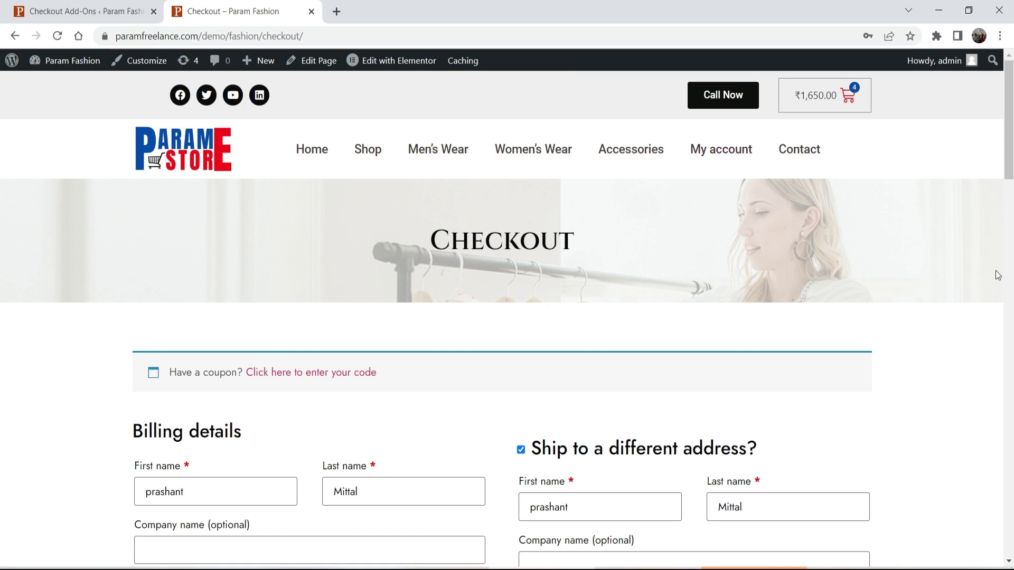
Open the shopping cart from the checkout page to review its products, and close it again.
scroll(927, 242, "down", 4)
scroll(924, 247, "up", 4)
left_click(841, 108)
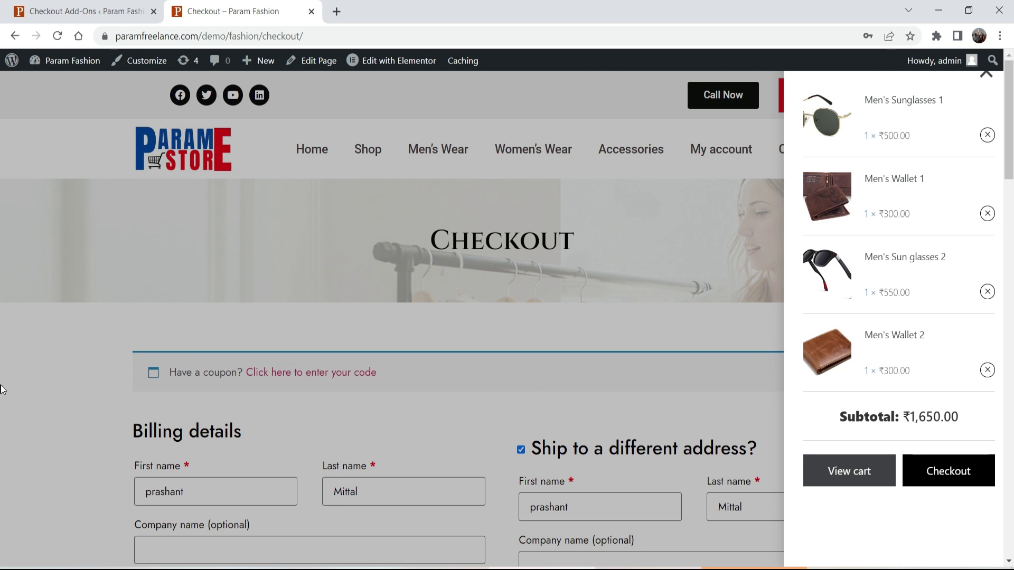
left_click(5, 369)
Set the checkout tip option to No Thanks! and check the tip line in the order summary.
scroll(503, 254, "down", 1)
scroll(504, 254, "down", 13)
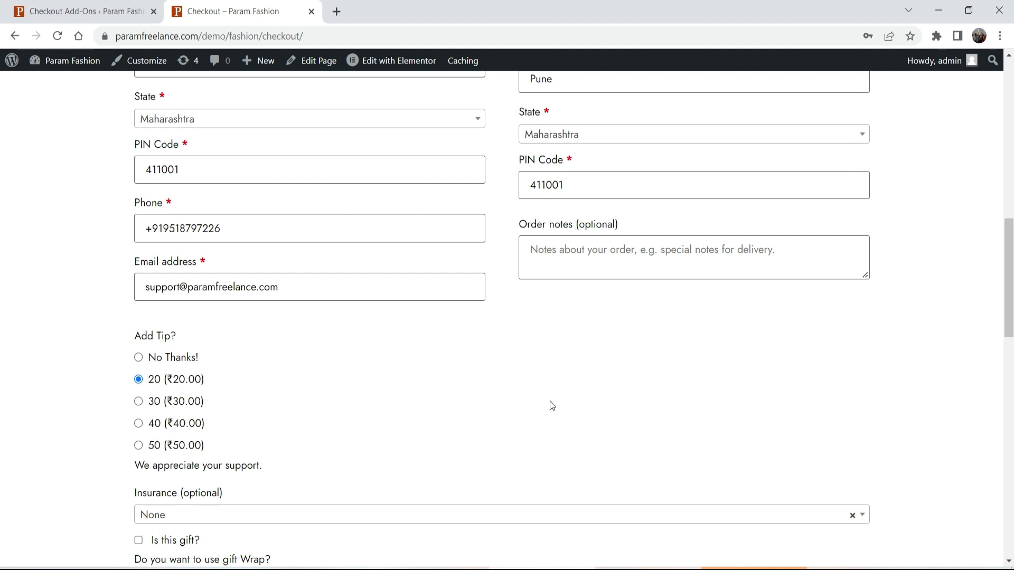
scroll(16, 321, "down", 3)
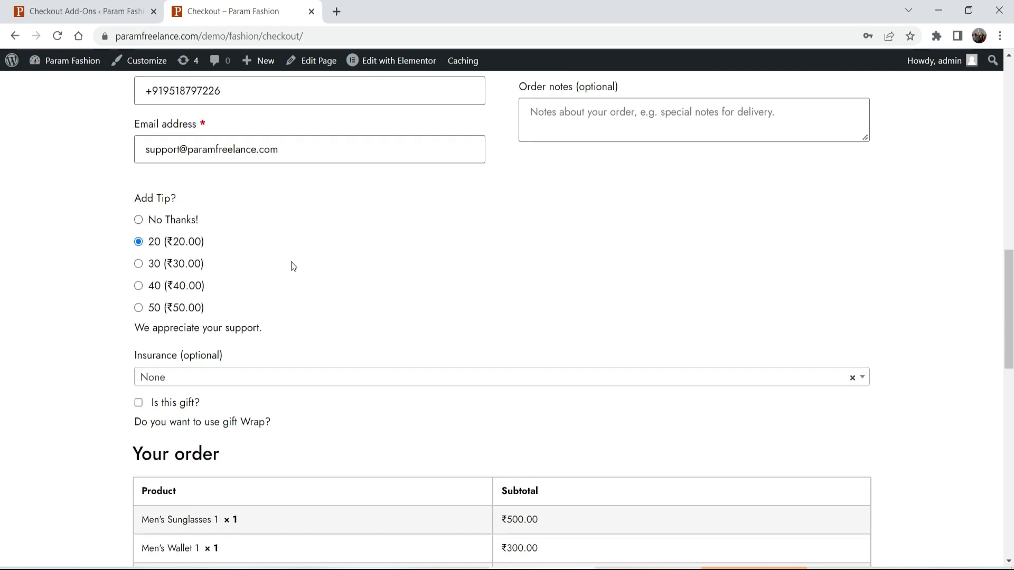
left_click_drag(179, 201, 130, 206)
left_click(109, 222)
left_click(139, 220)
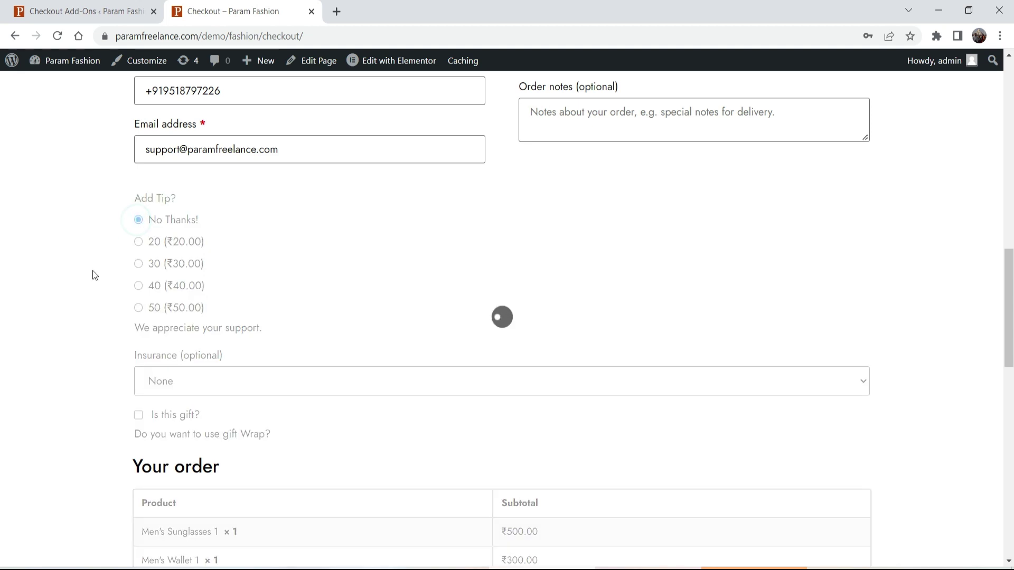
scroll(317, 343, "down", 5)
double_click(539, 422)
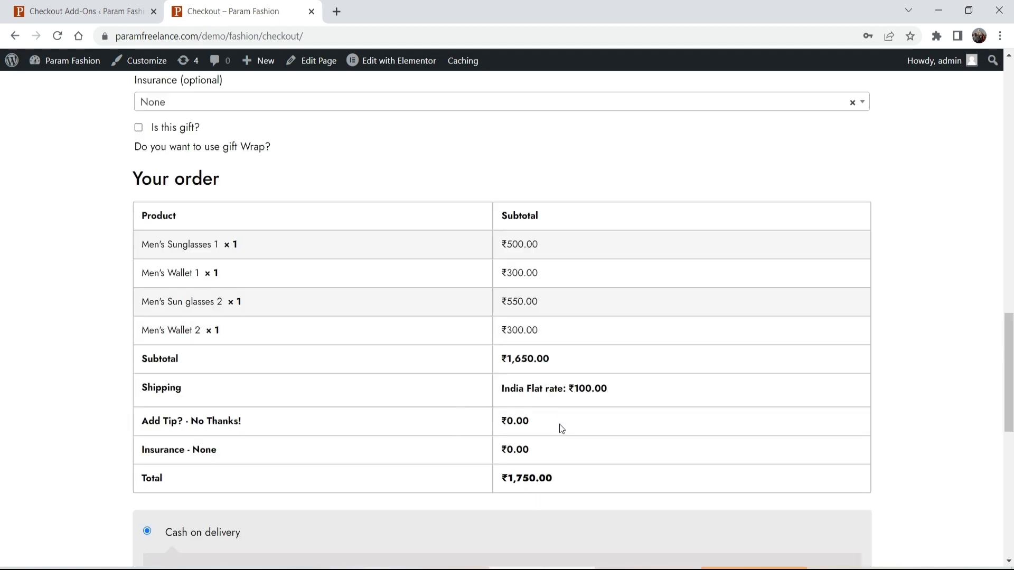
left_click(560, 424)
Set the checkout tip to 50 (₹50.00) and check the tip line in the order summary.
scroll(264, 376, "up", 5)
left_click(137, 308)
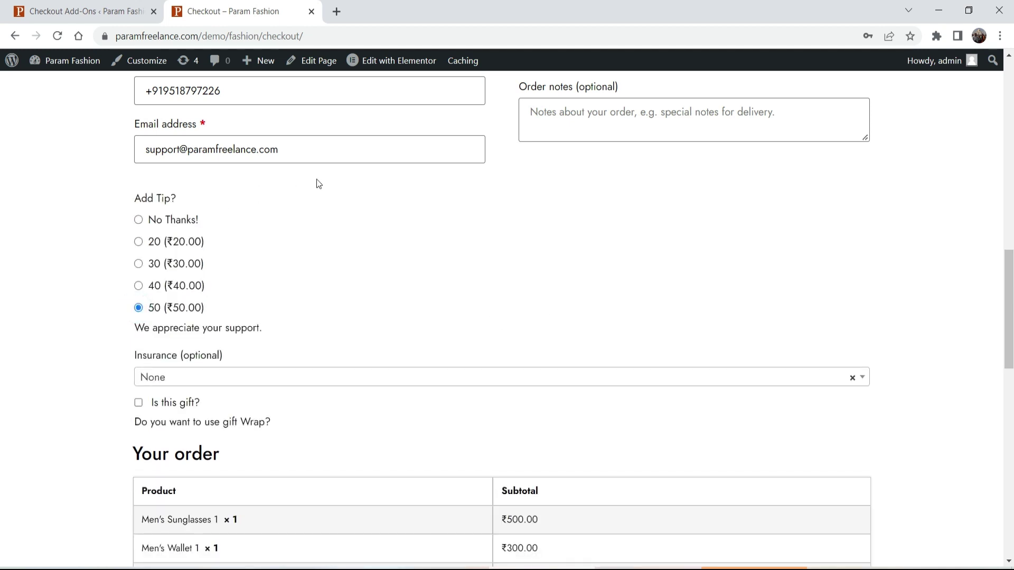
scroll(606, 242, "down", 6)
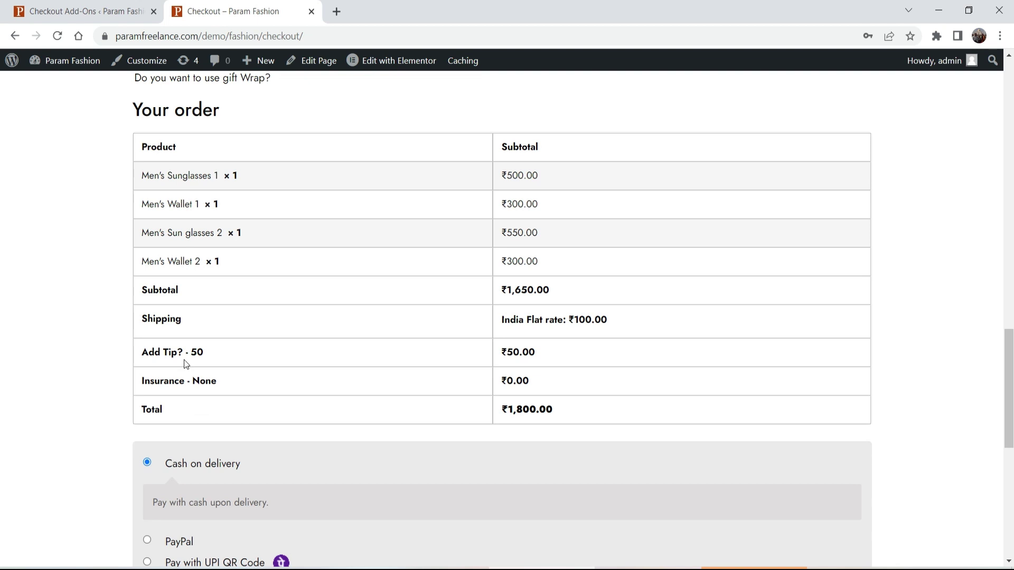
left_click_drag(535, 352, 504, 352)
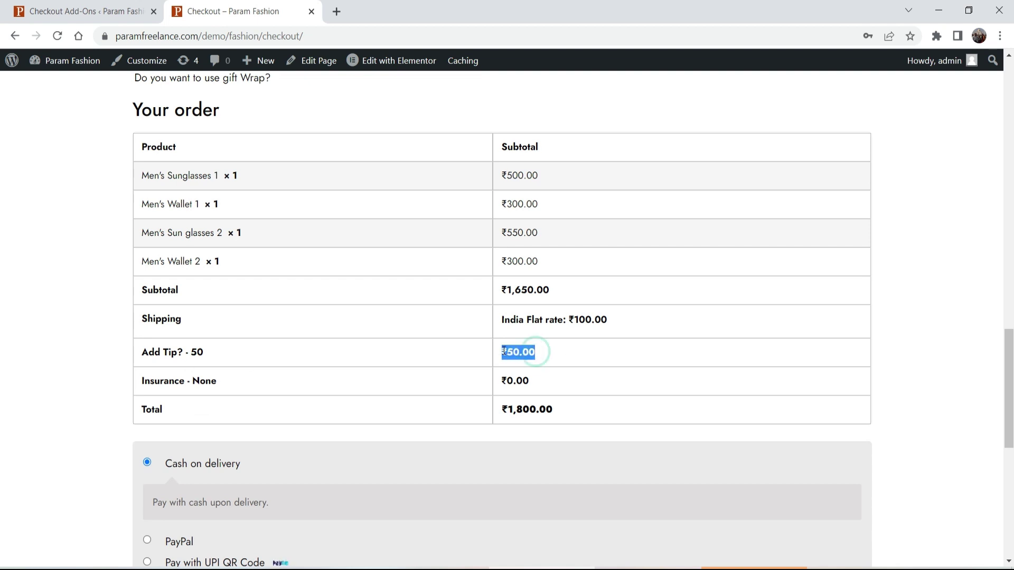
left_click(528, 352)
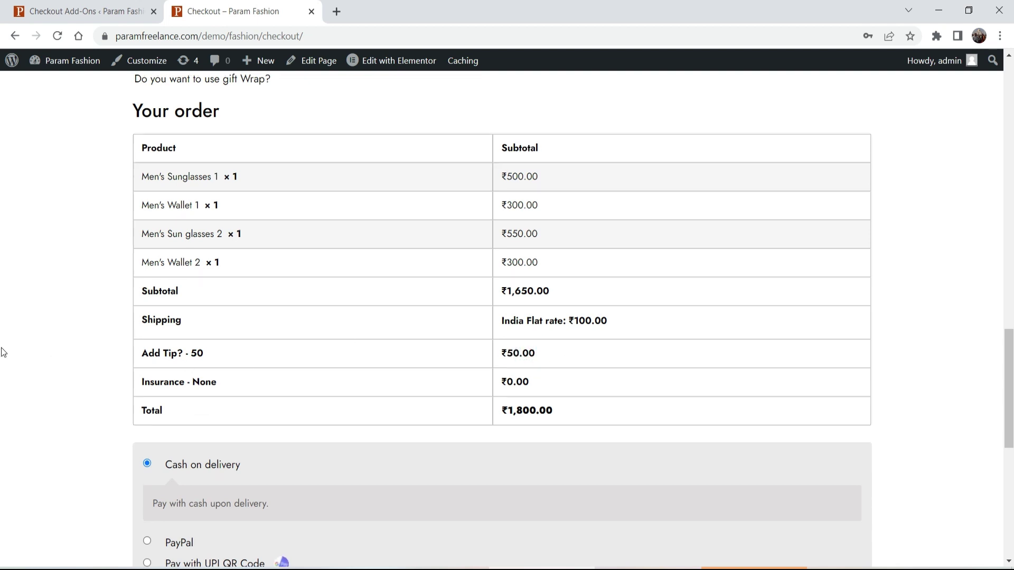
Set the insurance to Full - 10% of cart value and check its charge in the order summary.
scroll(2, 353, "up", 4)
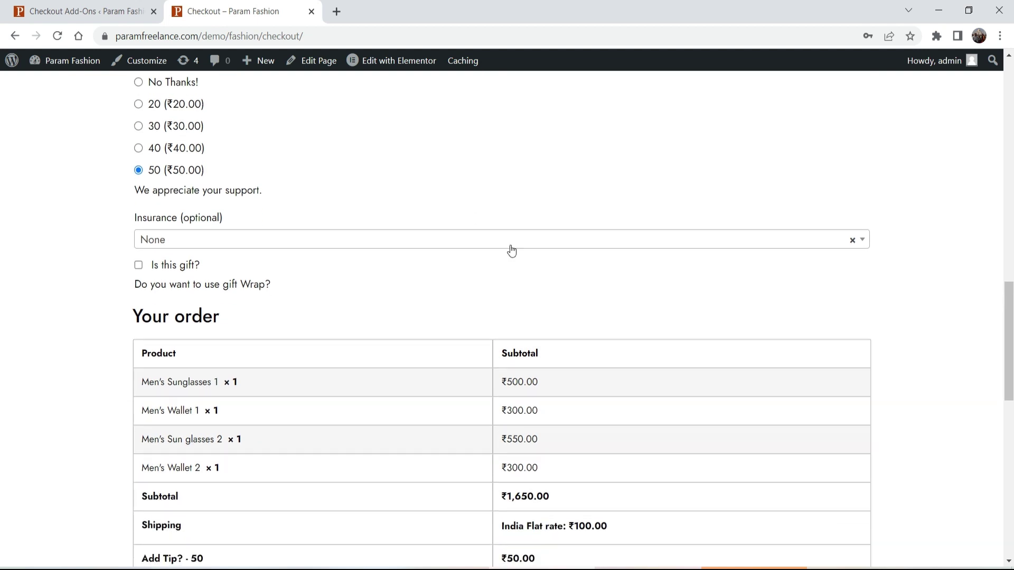
left_click(269, 246)
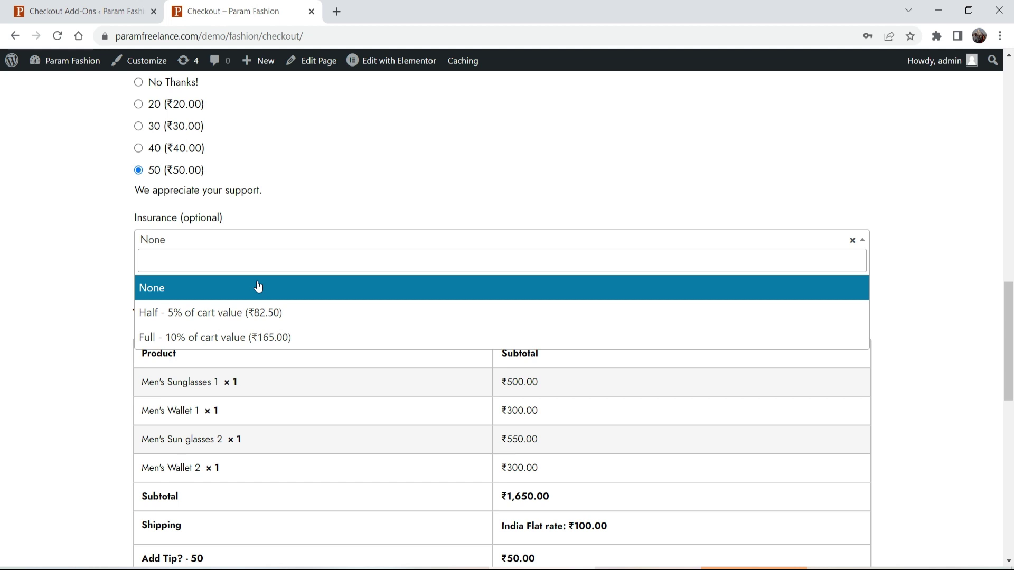
left_click(304, 343)
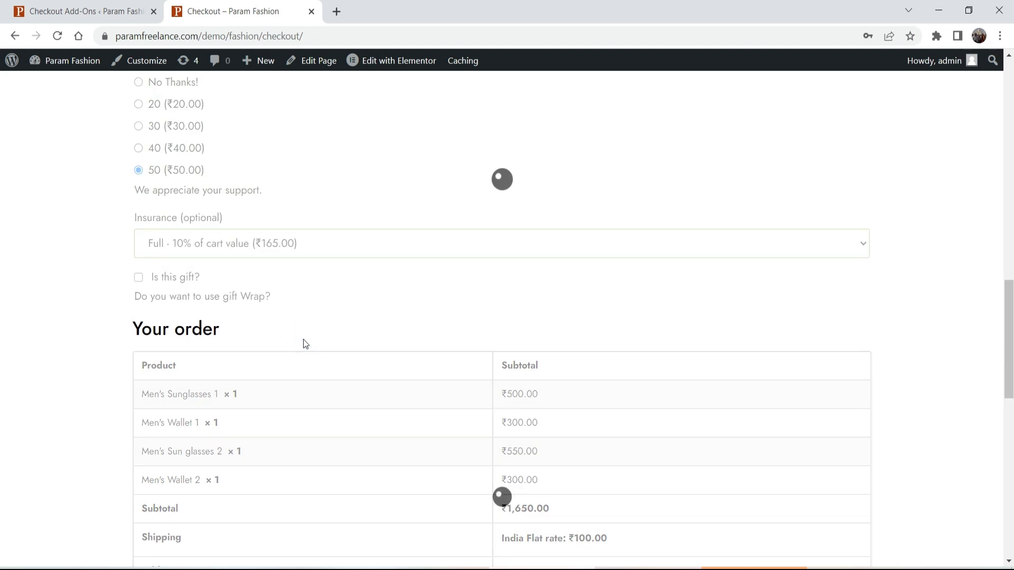
scroll(395, 234, "down", 2)
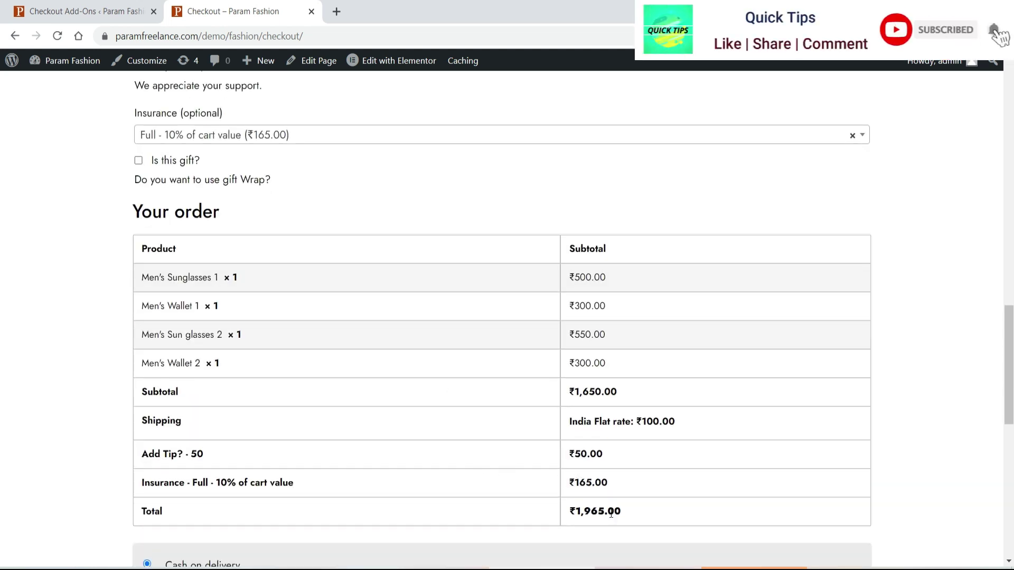
left_click_drag(603, 392, 574, 391)
left_click_drag(609, 486, 578, 478)
left_click(595, 489)
Mark the order as a gift with Gift Wrapping and check the wrapping charge in the order summary.
scroll(5, 291, "up", 1)
scroll(5, 291, "up", 2)
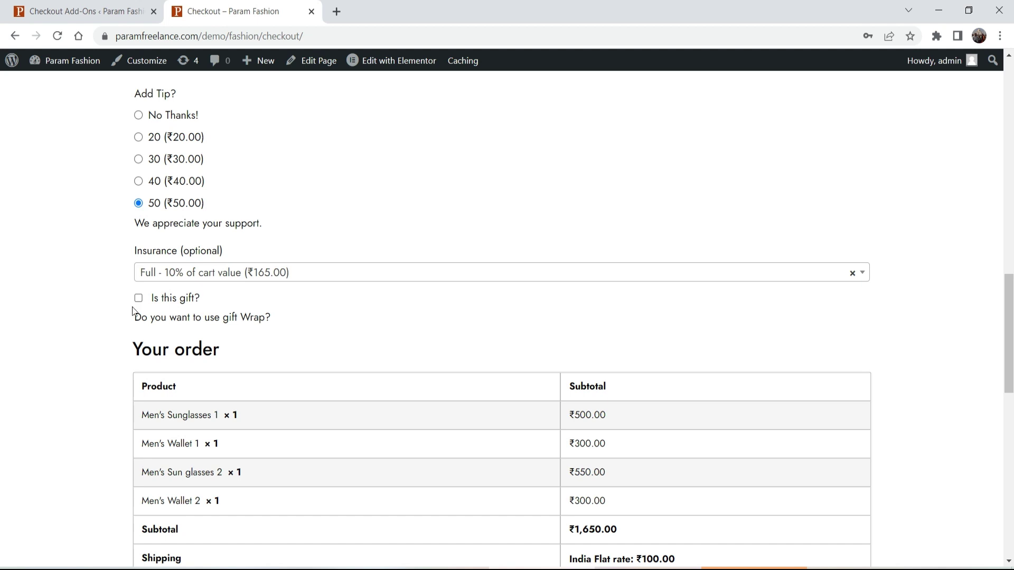
scroll(491, 283, "down", 2)
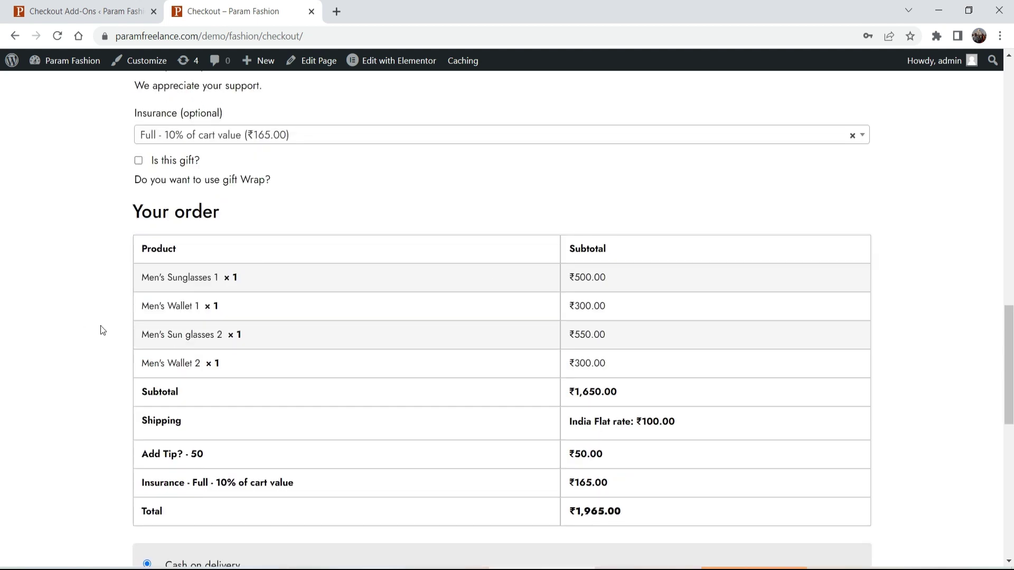
left_click_drag(233, 306, 146, 306)
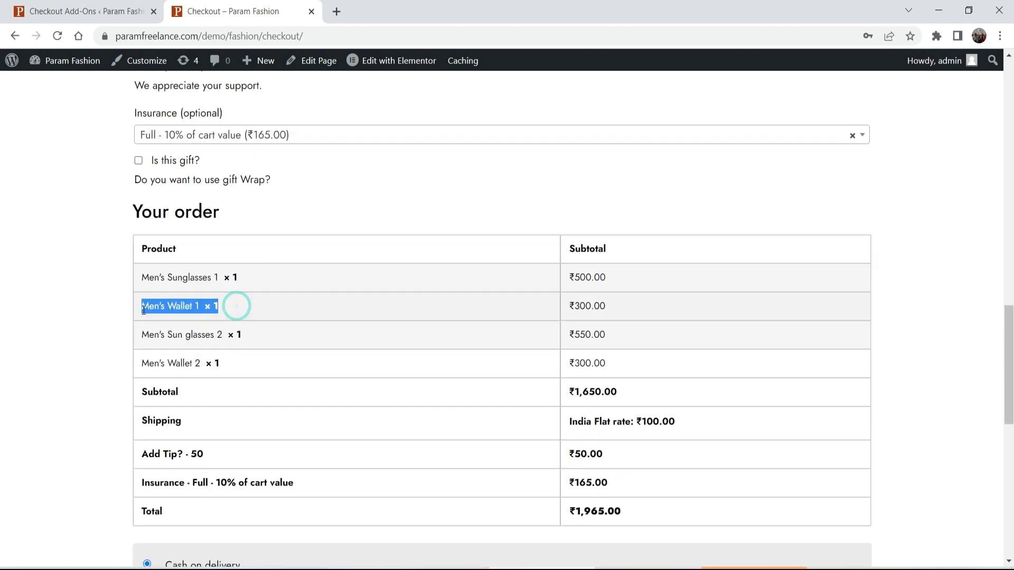
left_click(36, 313)
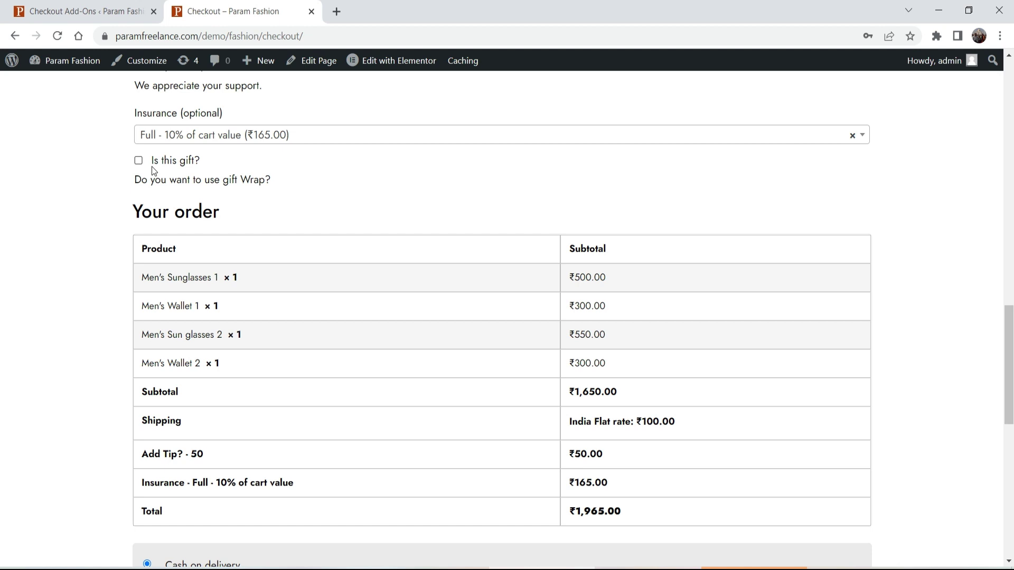
left_click(138, 160)
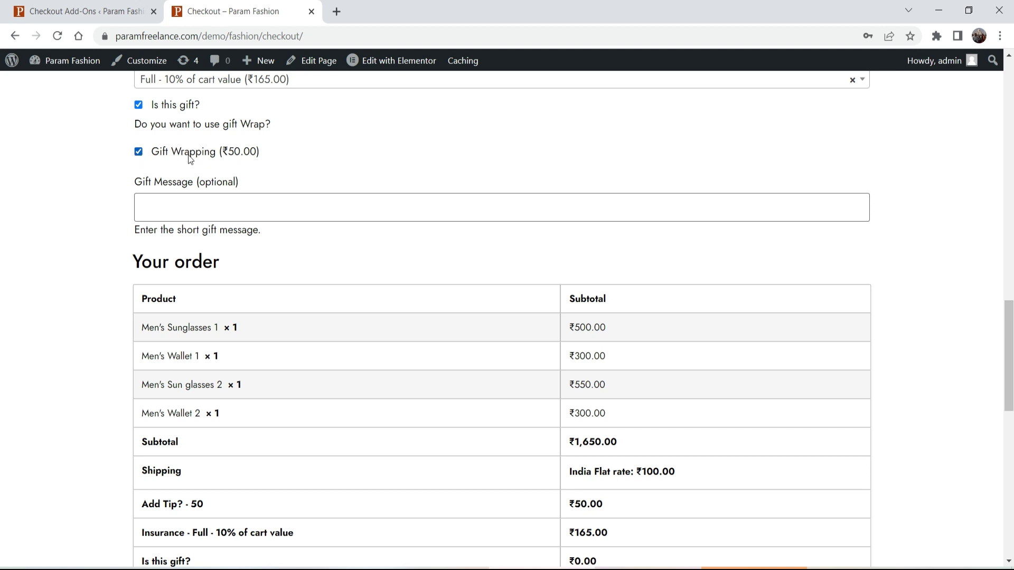
scroll(930, 277, "down", 5)
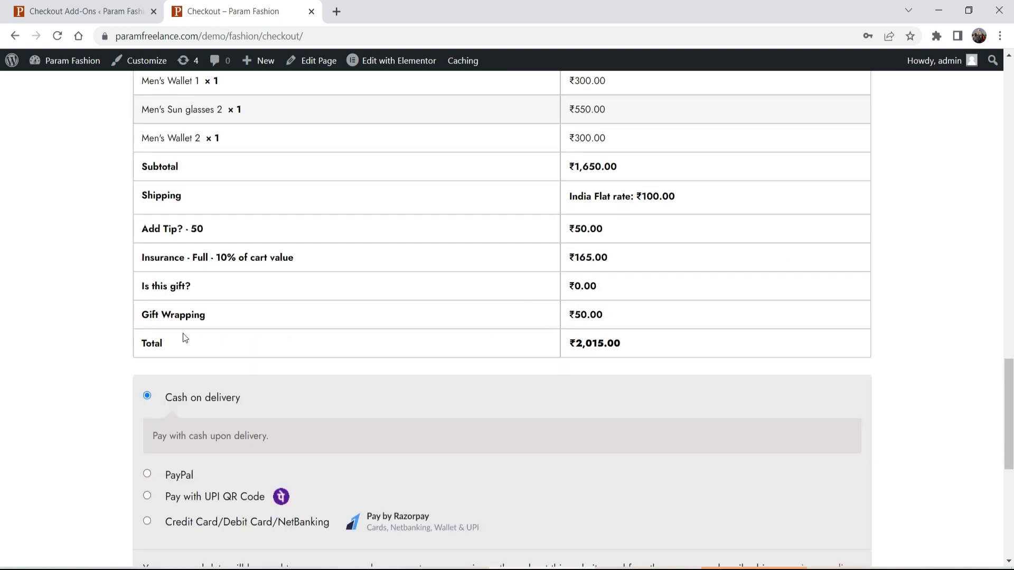
scroll(3, 295, "up", 5)
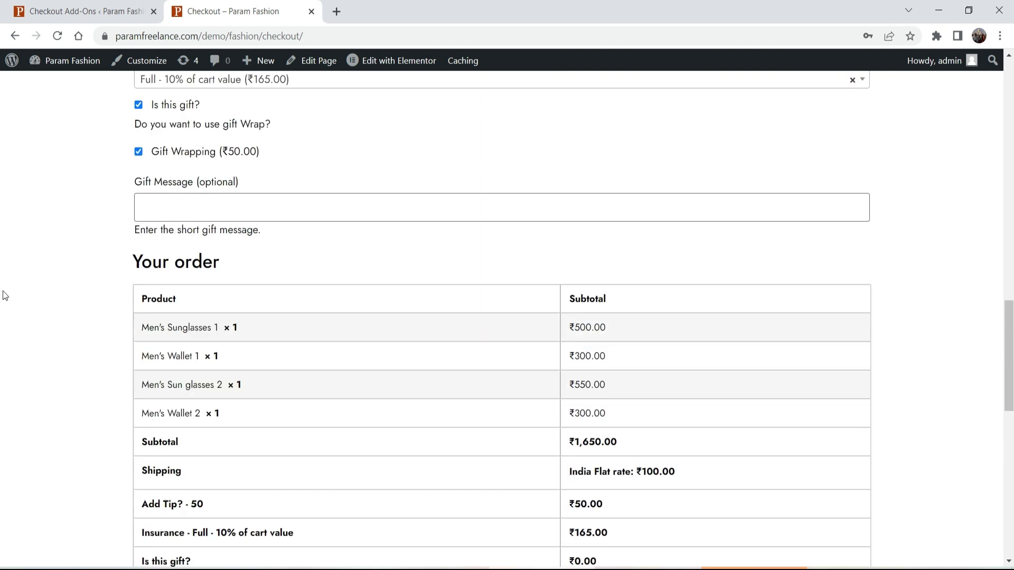
Enter "Happy Birthday" as the gift message for the order.
left_click(146, 207)
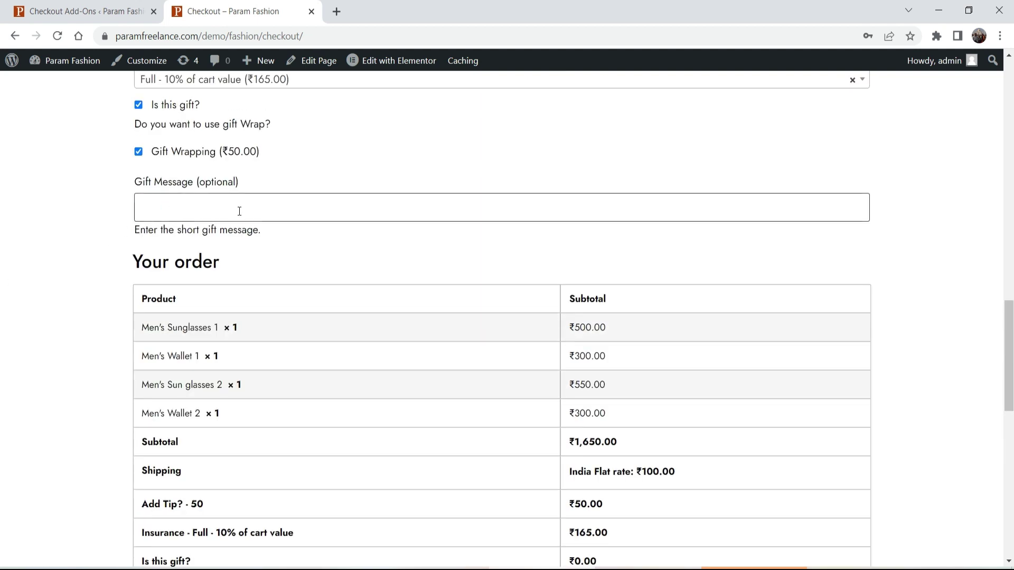
type("Happy Birthday")
triple_click(237, 205)
left_click(245, 206)
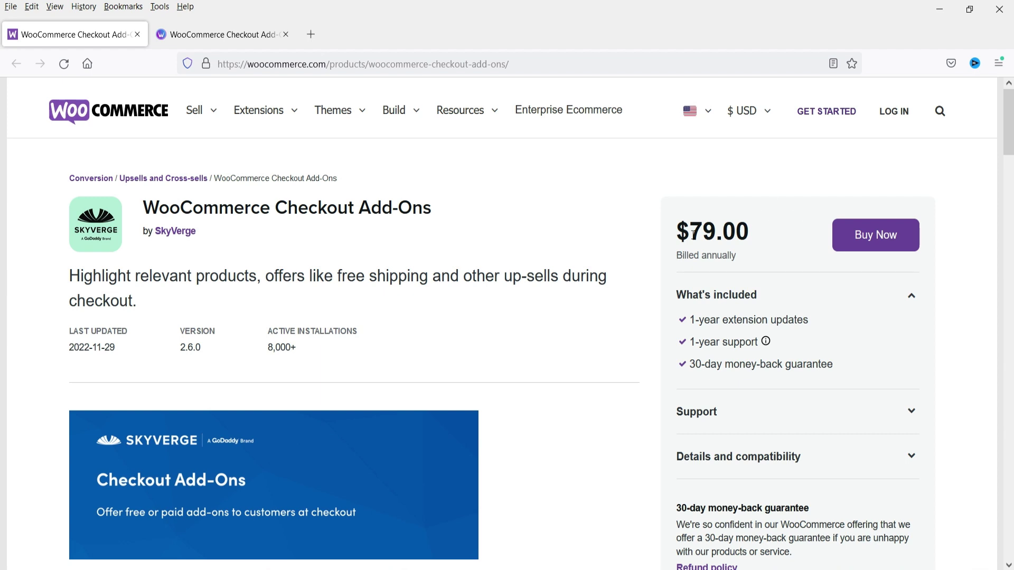
Examine the price, description and feature list of WooCommerce Checkout Add-Ons on its WooCommerce product page.
left_click_drag(678, 258, 737, 259)
left_click(692, 257)
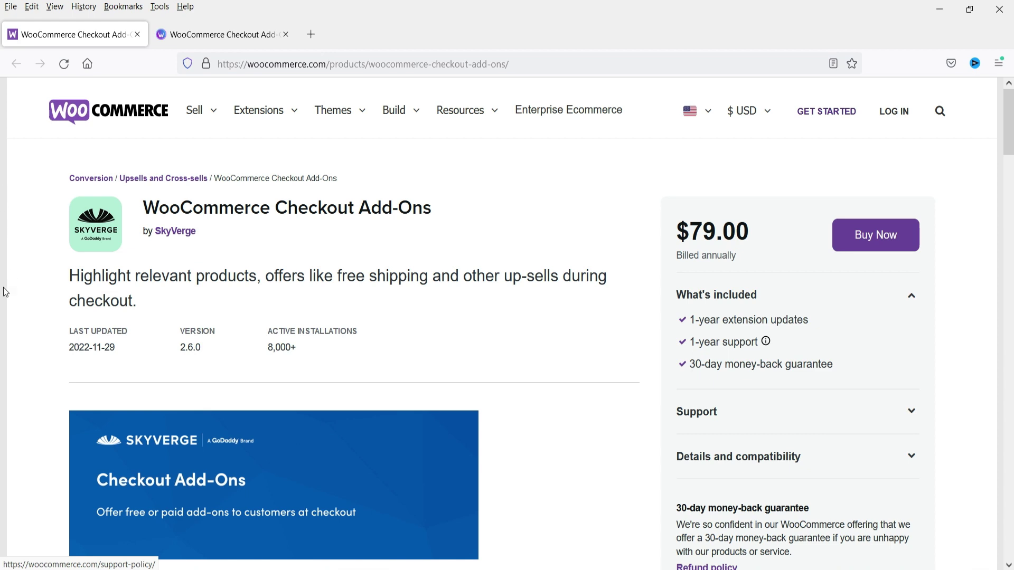
scroll(353, 259, "down", 4)
scroll(352, 260, "down", 3)
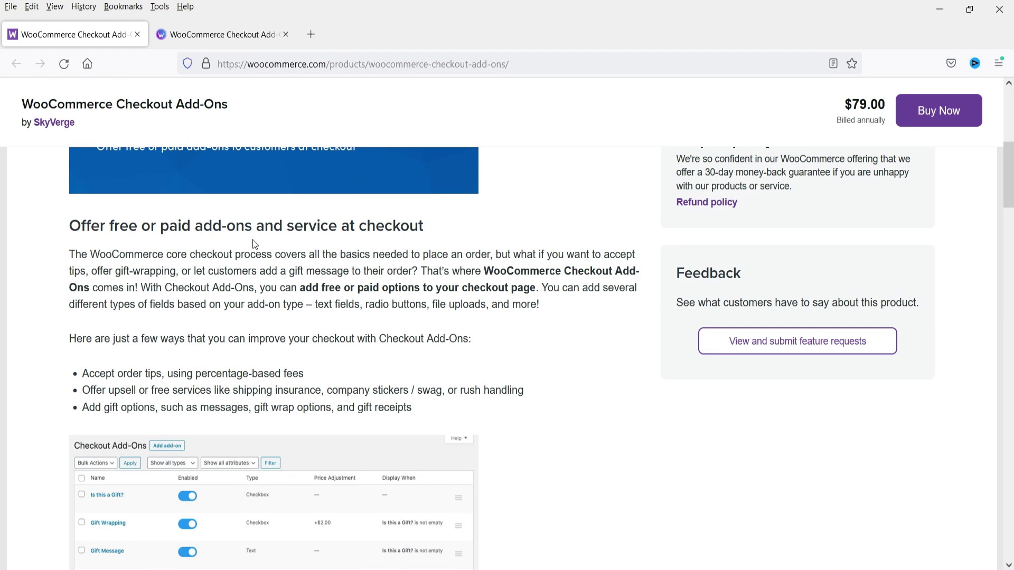
scroll(516, 263, "down", 1)
scroll(516, 263, "down", 15)
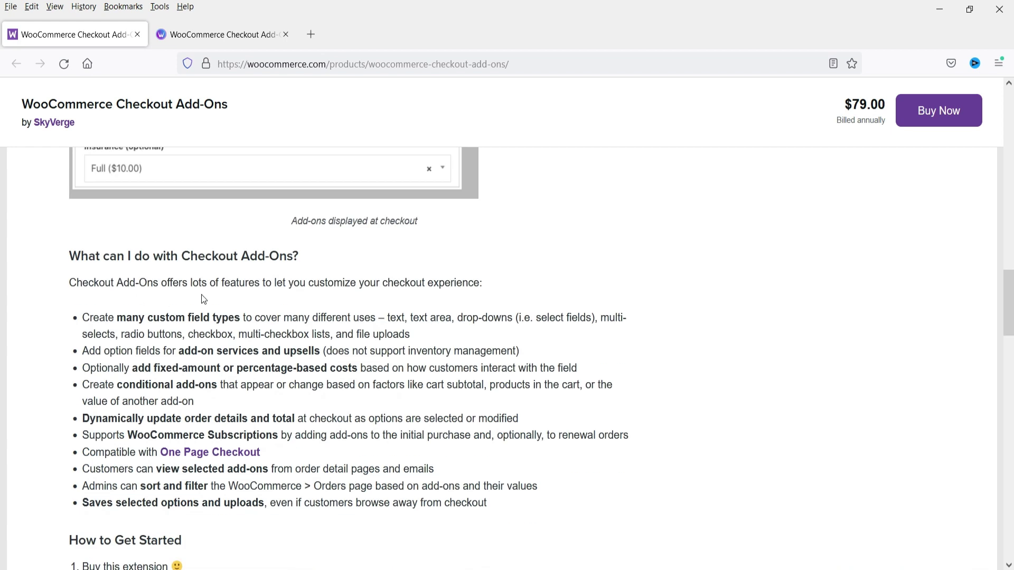
scroll(414, 308, "down", 5)
scroll(370, 301, "up", 20)
Examine the WorldPressIT offer for WooCommerce Checkout Add-Ons, including its price, update terms and the "Why So Cheap?" explanation.
left_click(207, 44)
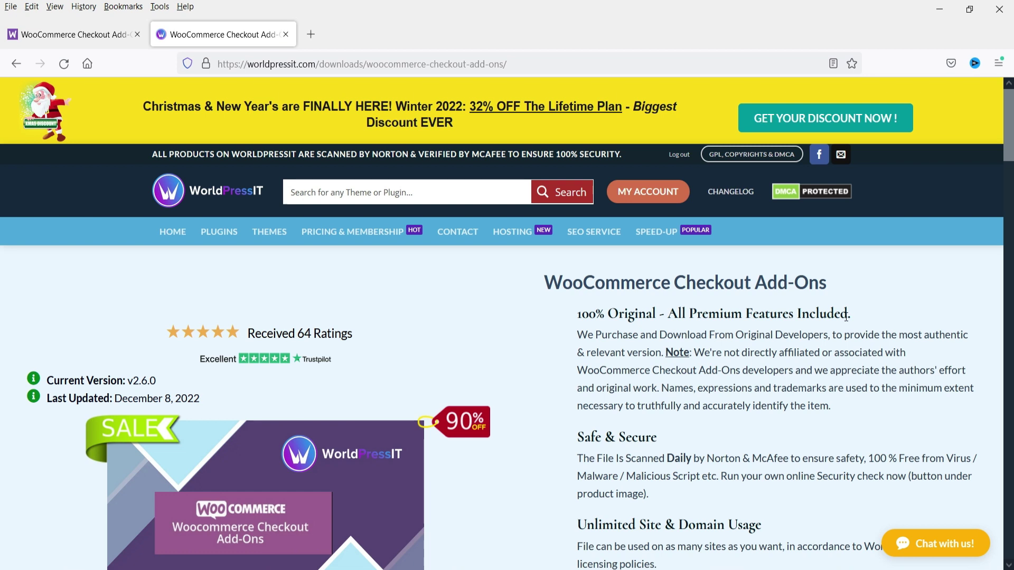
scroll(903, 285, "down", 3)
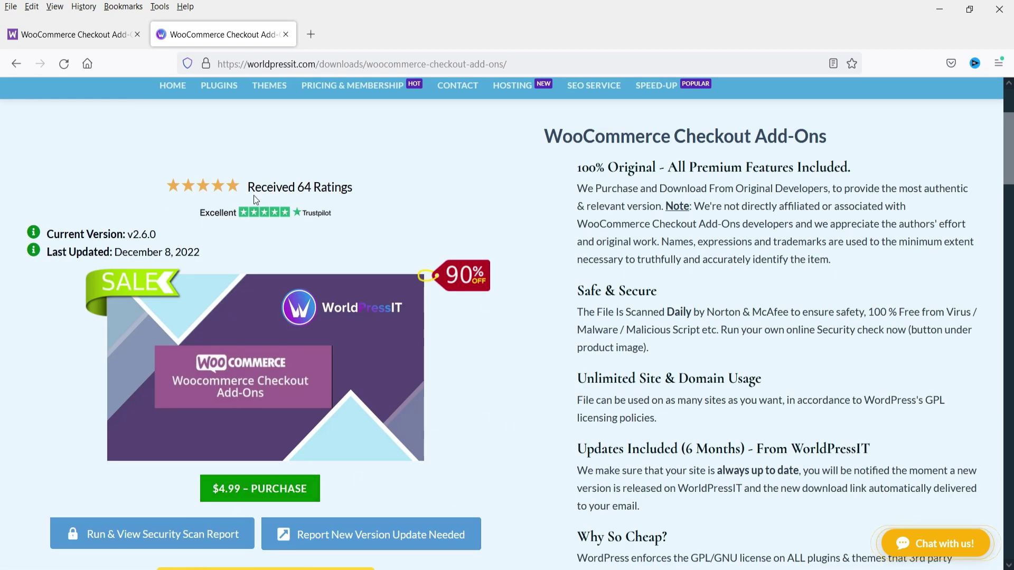
scroll(758, 223, "down", 3)
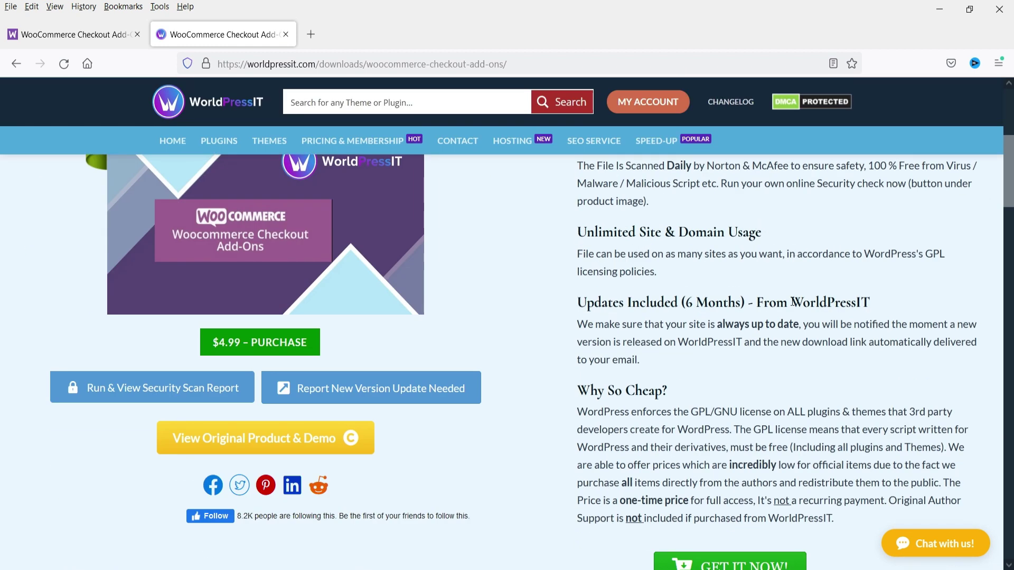
scroll(792, 302, "down", 1)
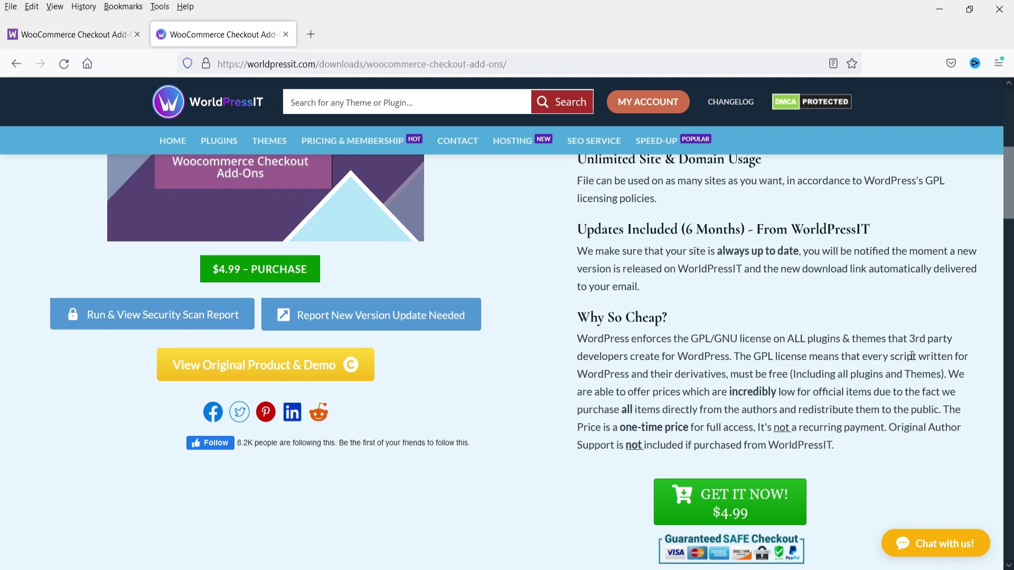
left_click(949, 376)
left_click_drag(954, 382, 956, 391)
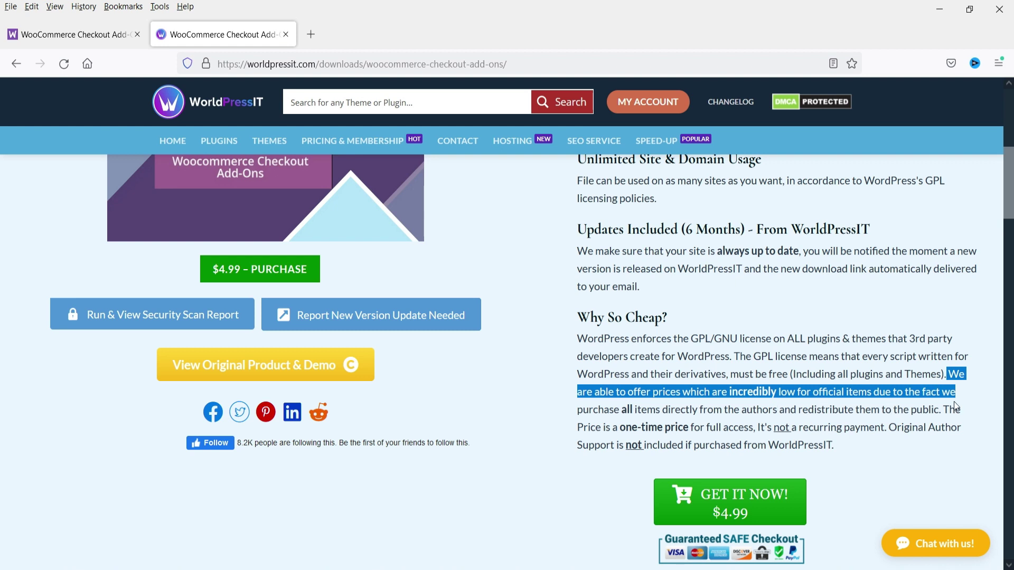
left_click(606, 416)
left_click_drag(620, 411, 941, 409)
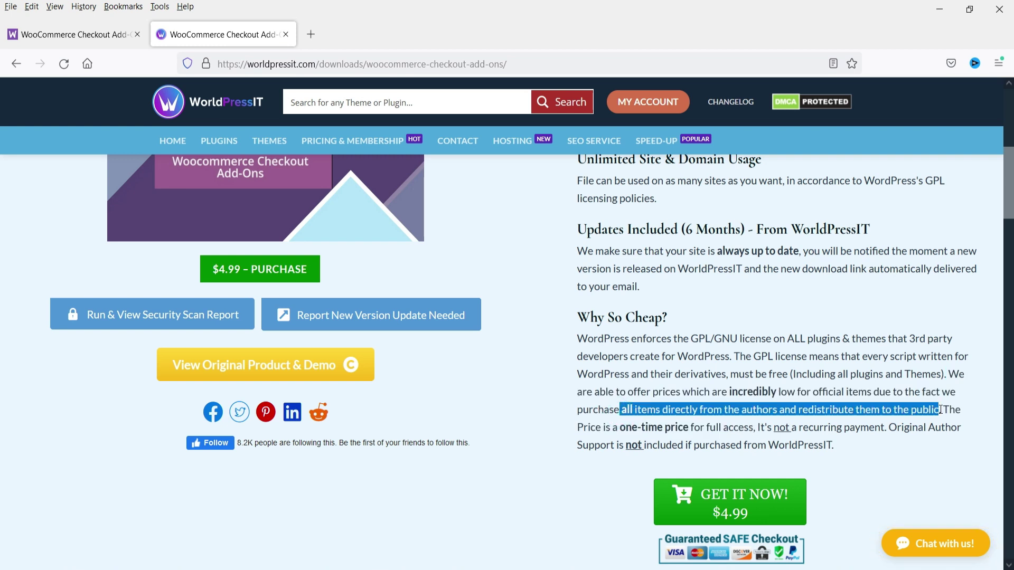
left_click(805, 309)
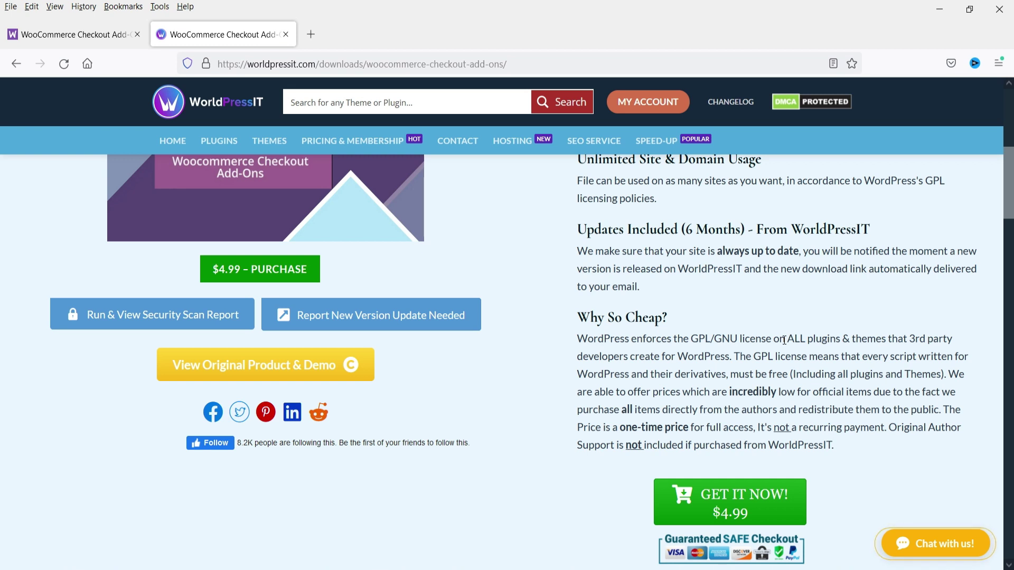
scroll(784, 340, "up", 8)
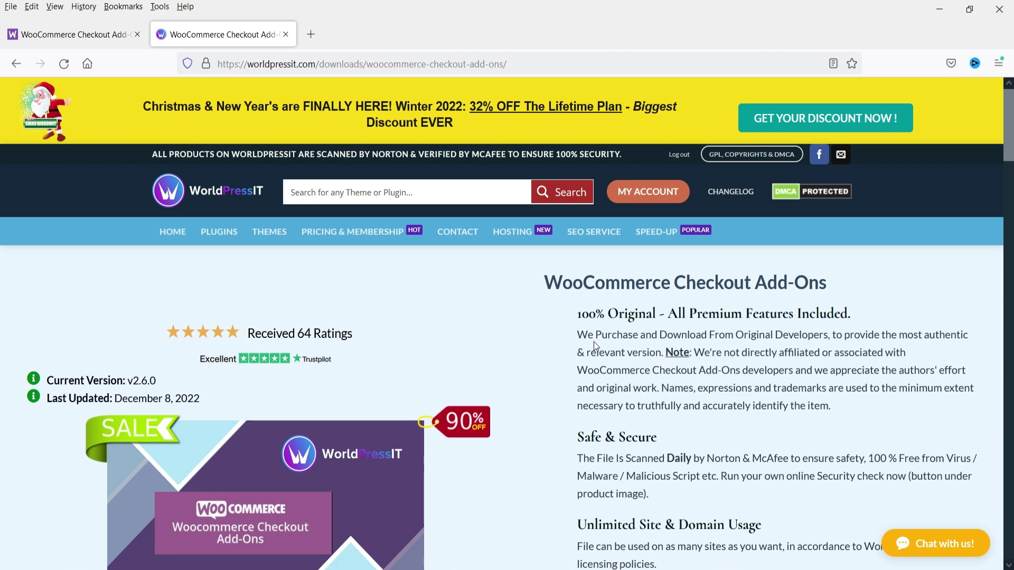
left_click(72, 36)
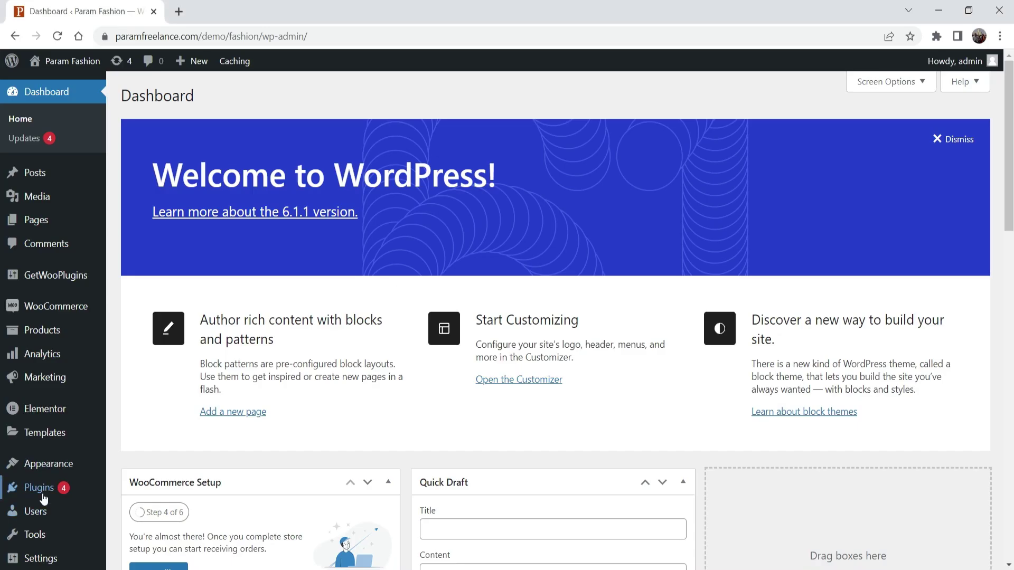
Install the plugin from woocommerce-checkout-add-ons.zip on the Desktop and activate it.
mouse_move(17, 483)
left_click(130, 512)
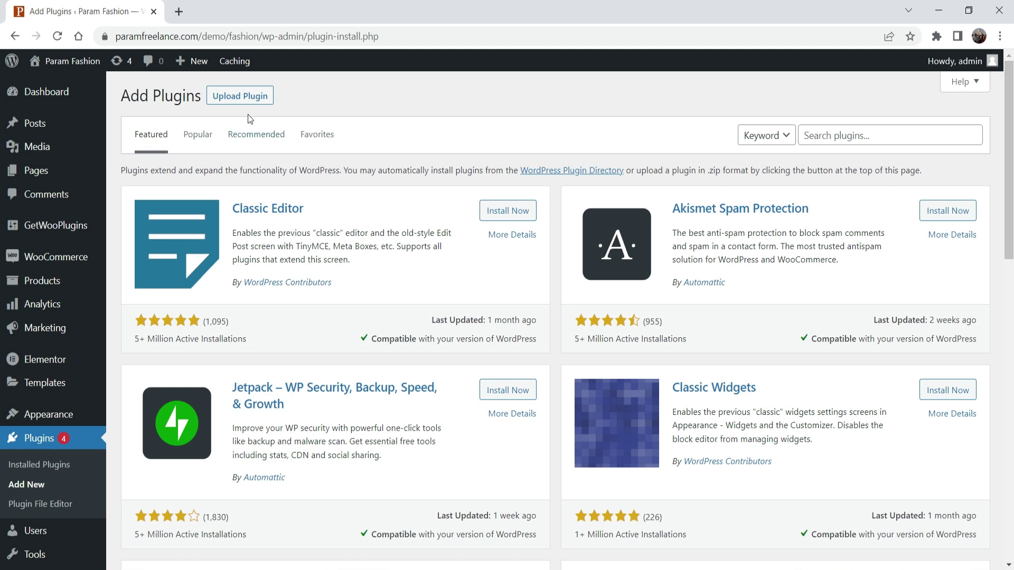
left_click(241, 97)
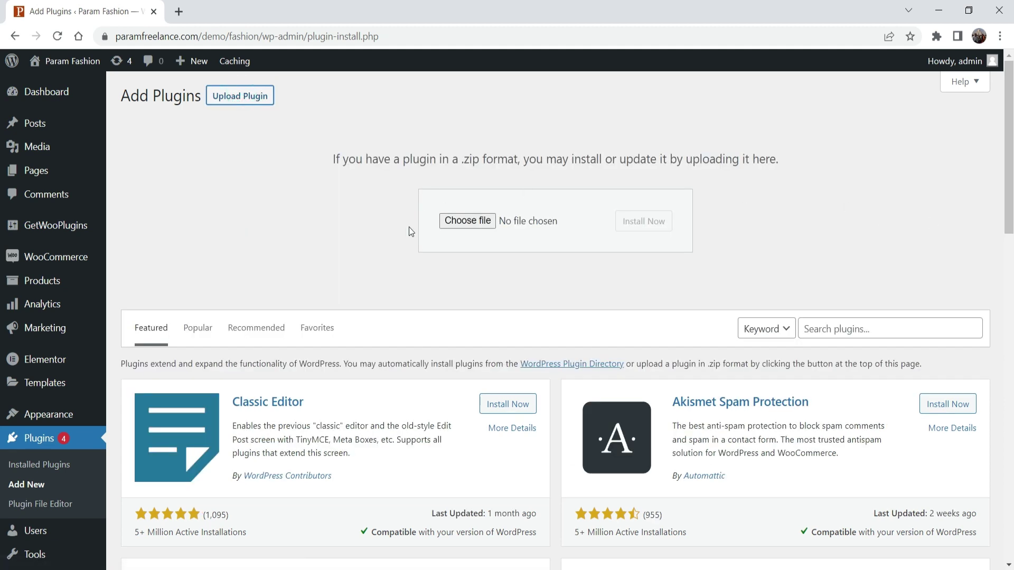
left_click(471, 222)
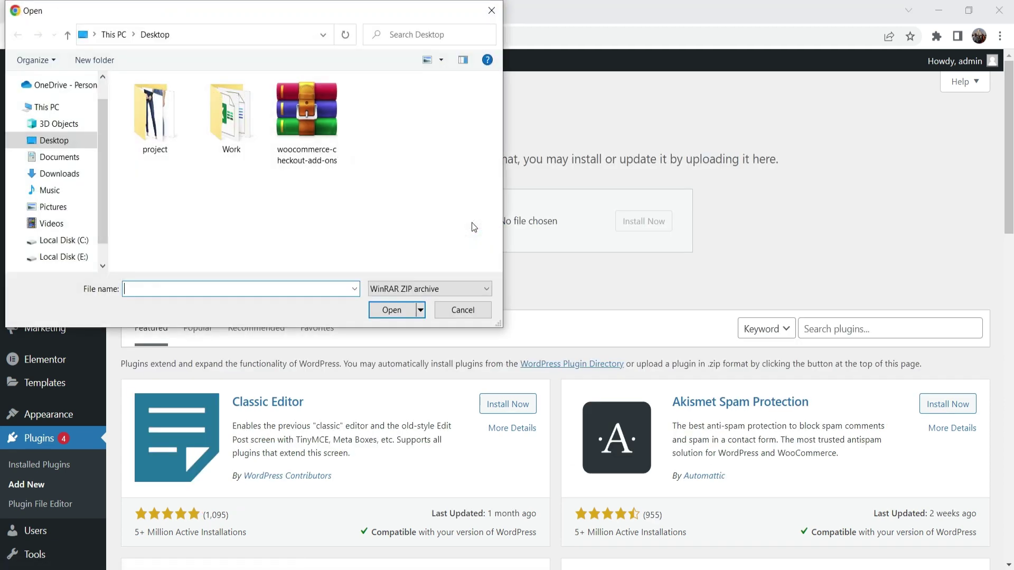
double_click(314, 121)
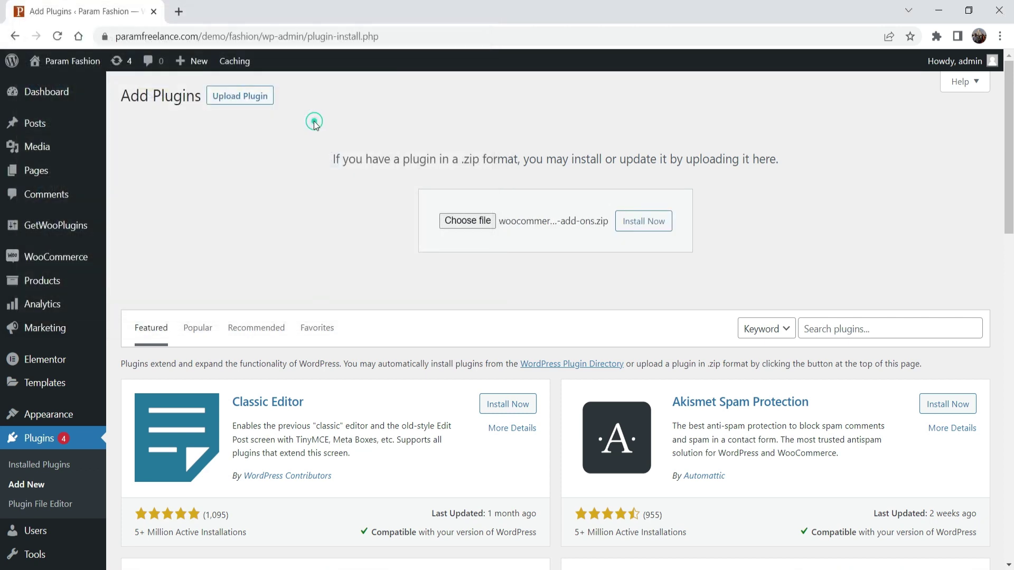
left_click(645, 228)
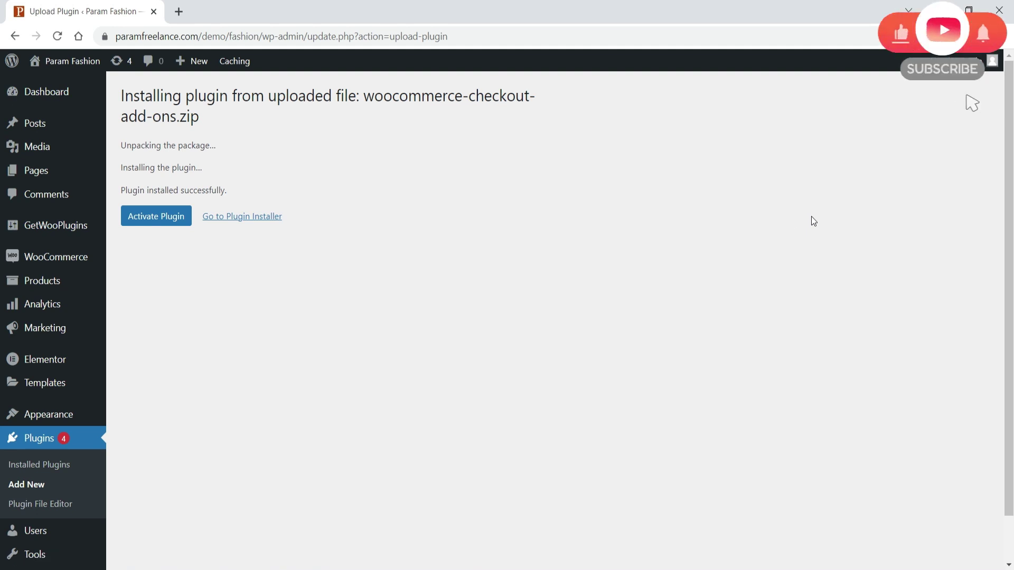
left_click(147, 218)
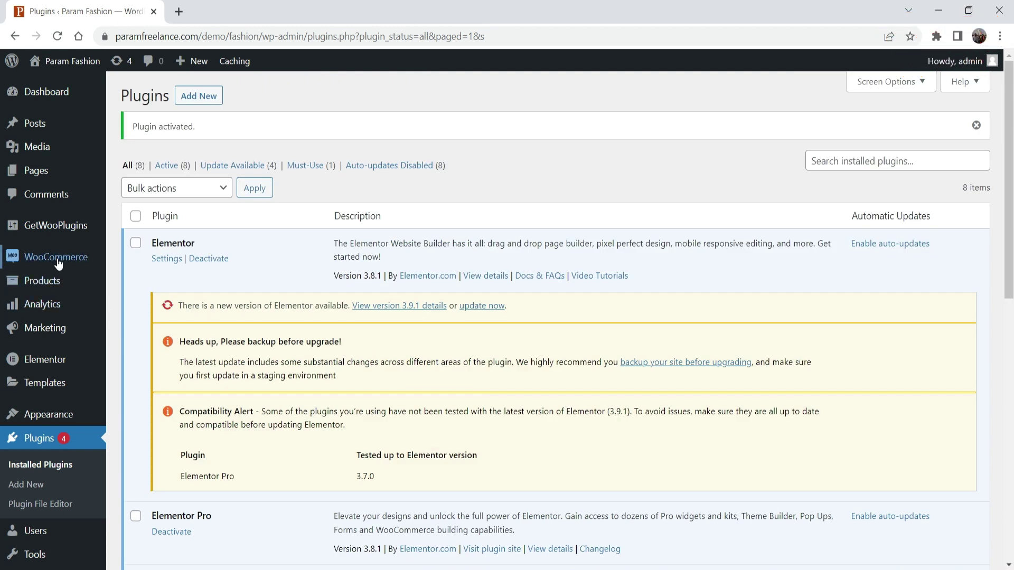
Start a new WooCommerce checkout add-on and name it "Add Tip?".
mouse_move(58, 263)
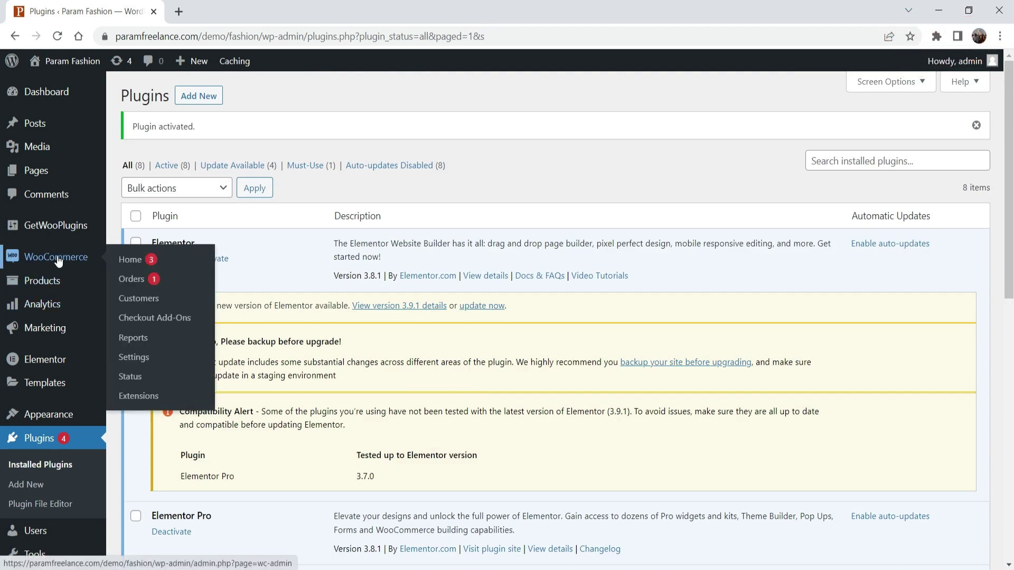
left_click(167, 323)
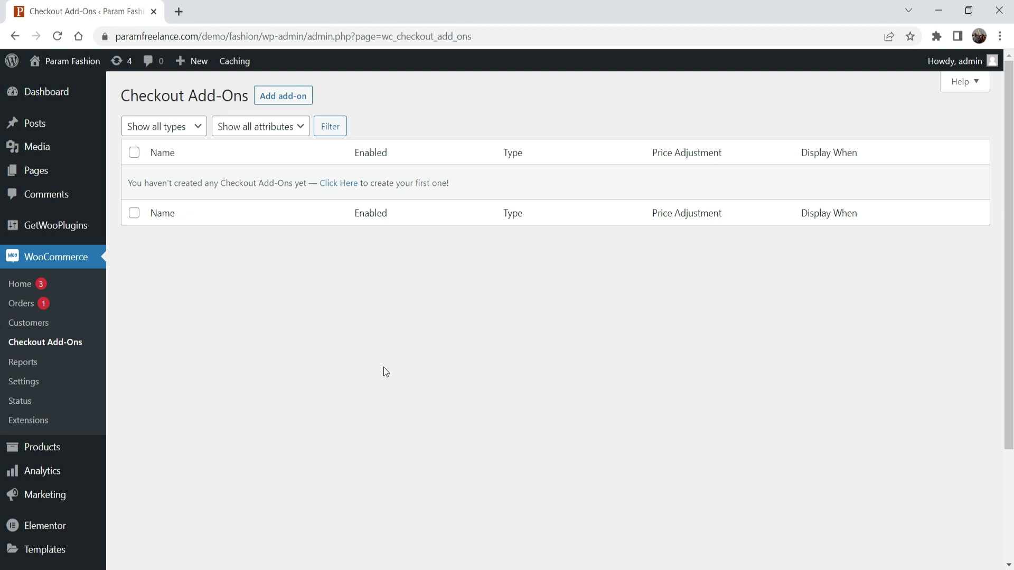
left_click(284, 96)
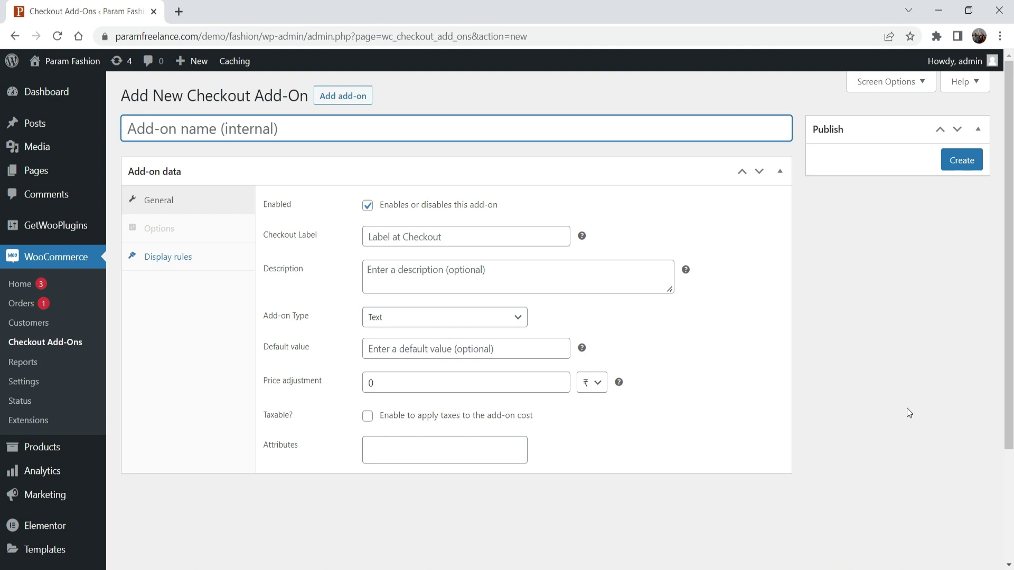
type("Add ")
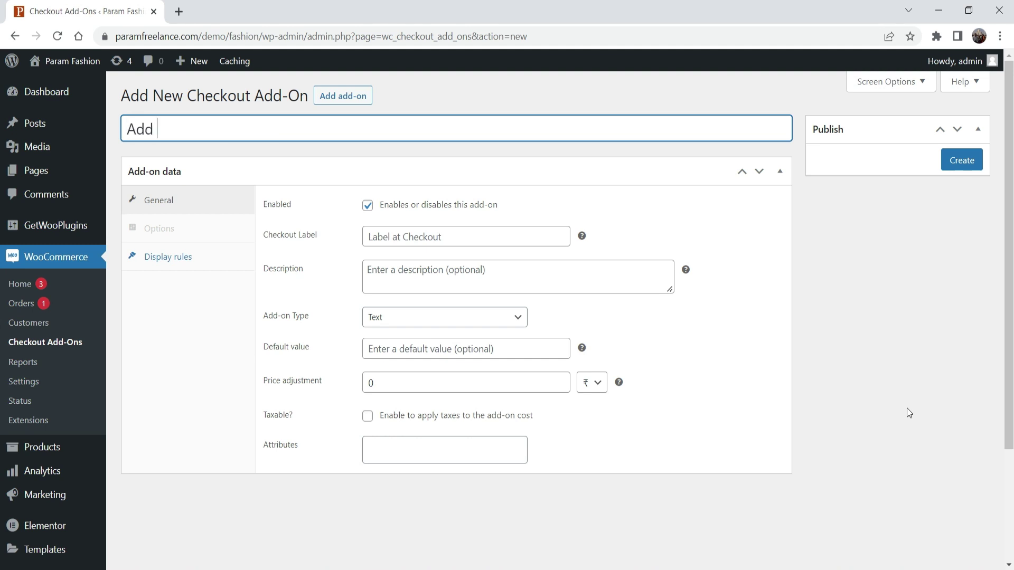
type("Tip?")
Give the add-on the checkout label "Add Tip?" and the description "We appreciate your support.".
left_click_drag(214, 130, 121, 129)
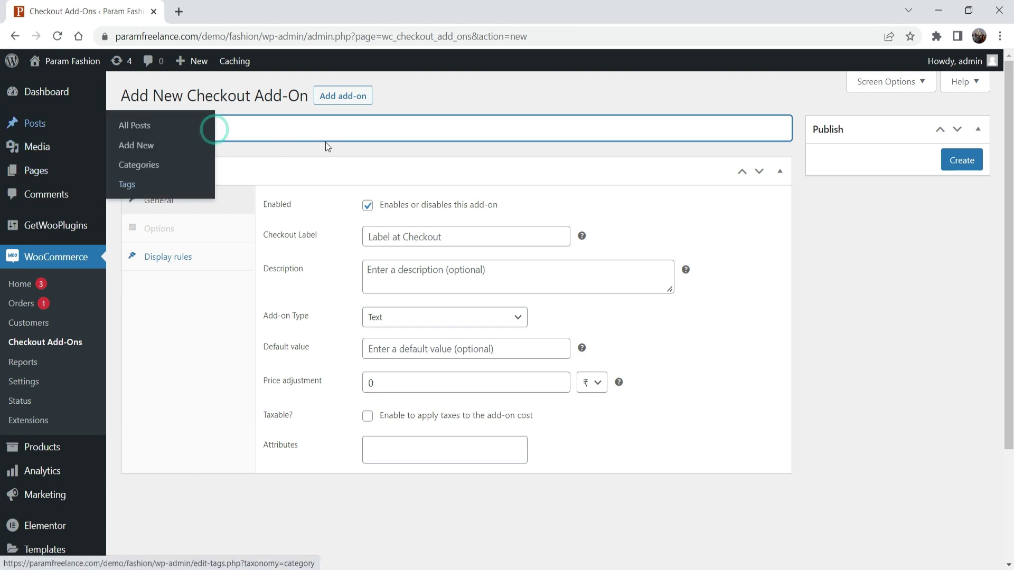
left_click(215, 129)
left_click(369, 237)
key("Down")
key("Down")
key("Down")
key("Return")
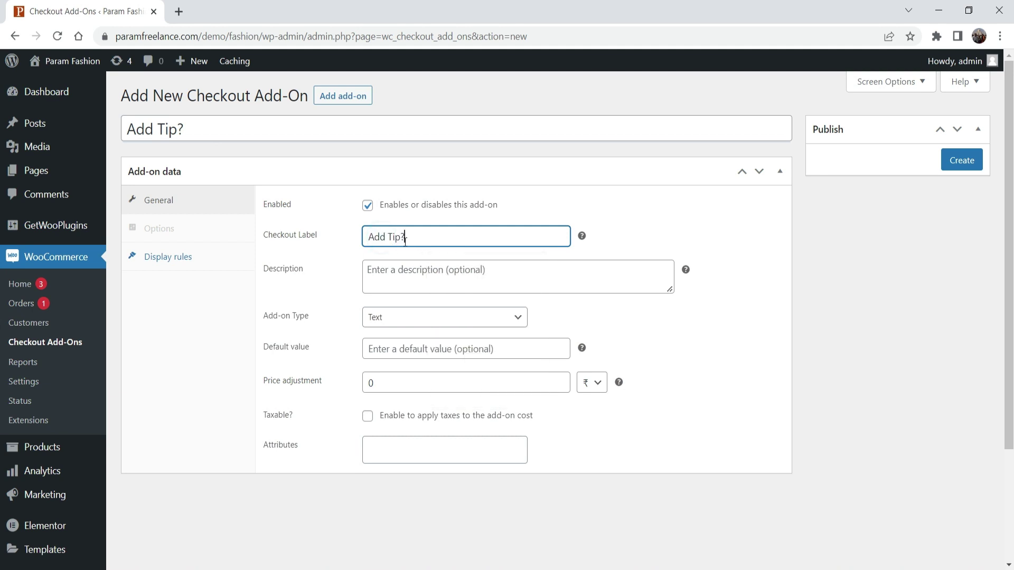
left_click(426, 272)
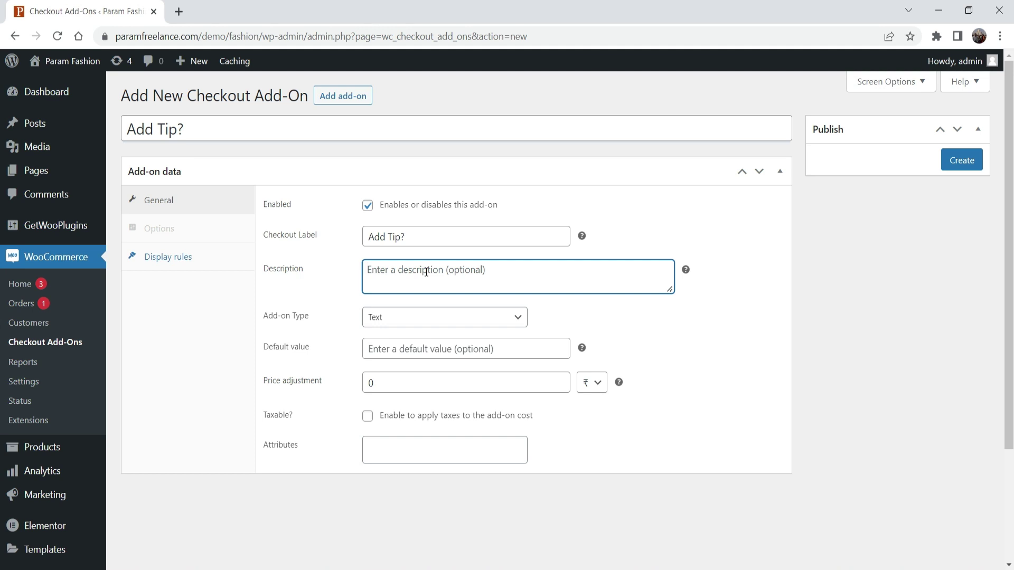
type("We appreciate your support.")
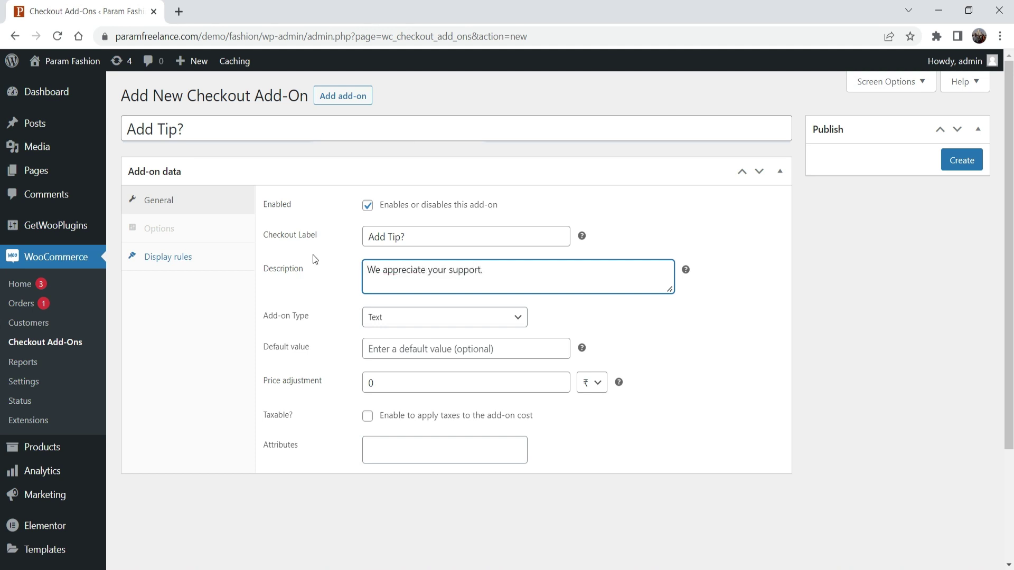
Set the add-on type of the tip add-on to Radio.
left_click(516, 324)
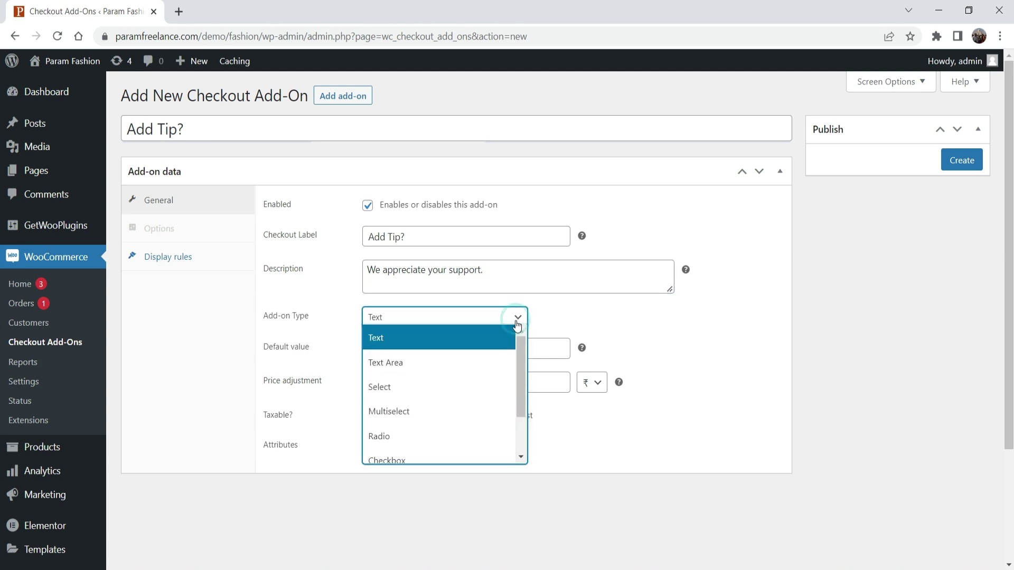
left_click_drag(517, 348, 521, 381)
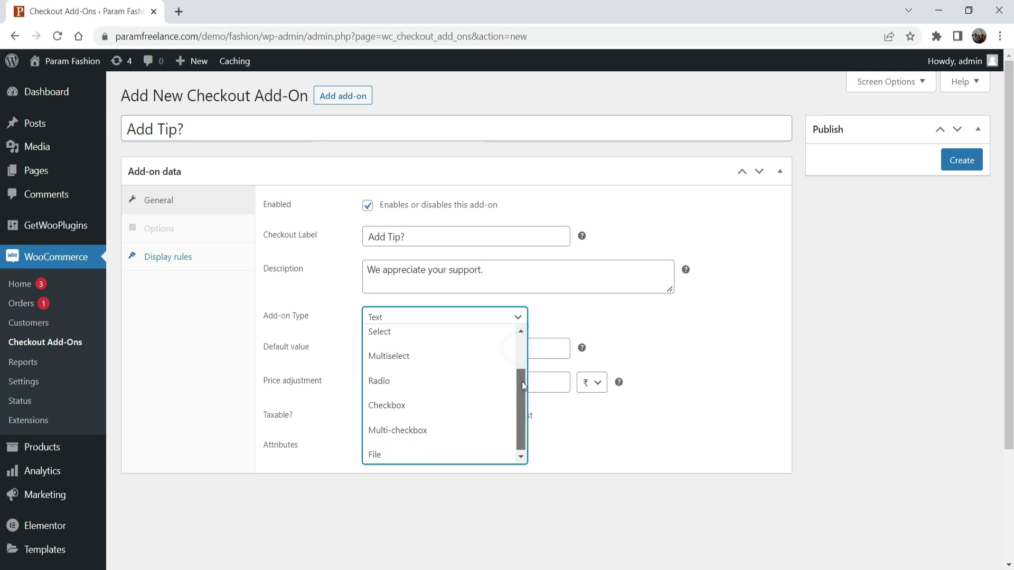
left_click(414, 382)
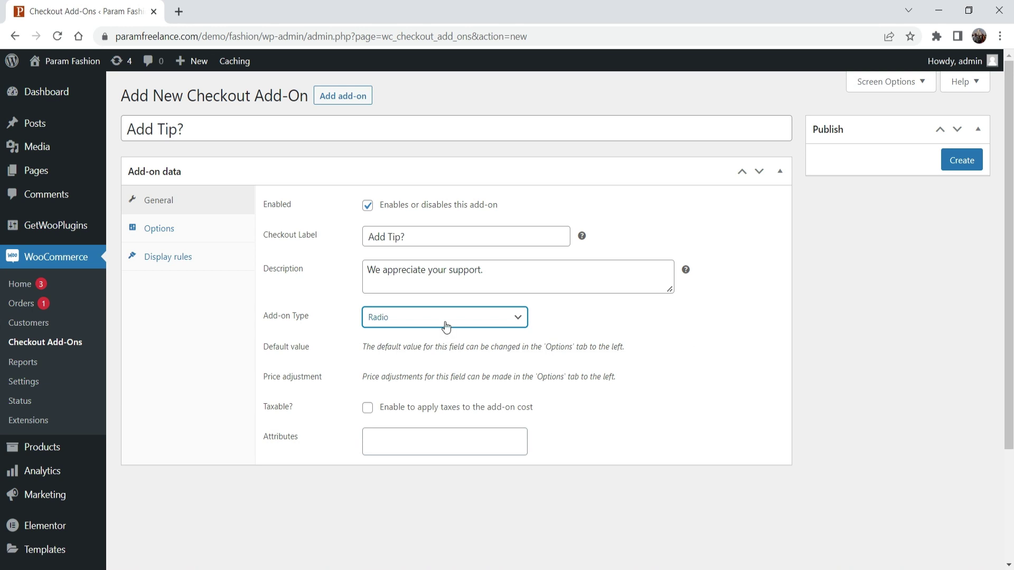
Add a first option labelled "No Thanks!" to the tip add-on.
left_click(165, 230)
left_click(323, 266)
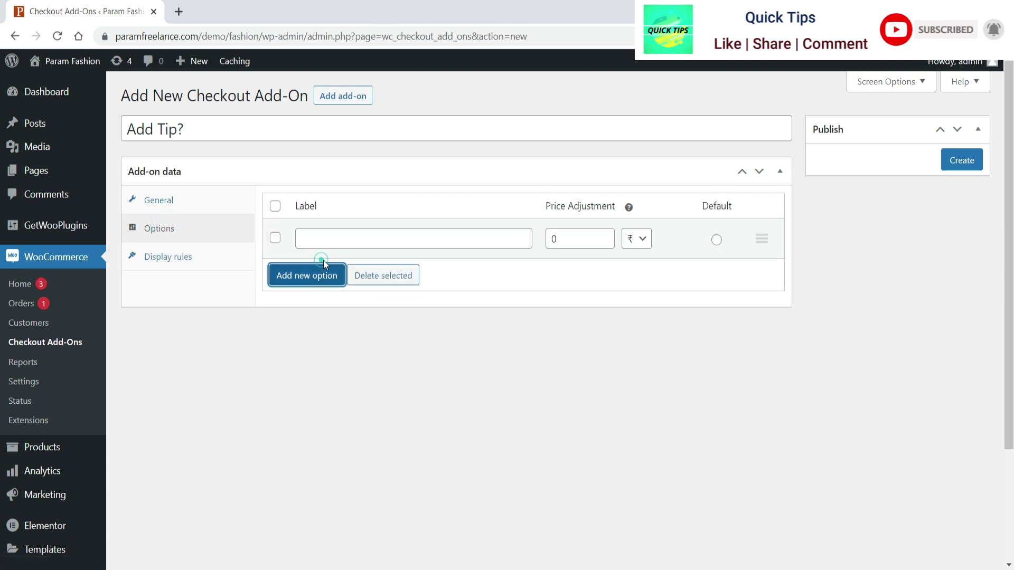
left_click(334, 239)
type("No Thanks!")
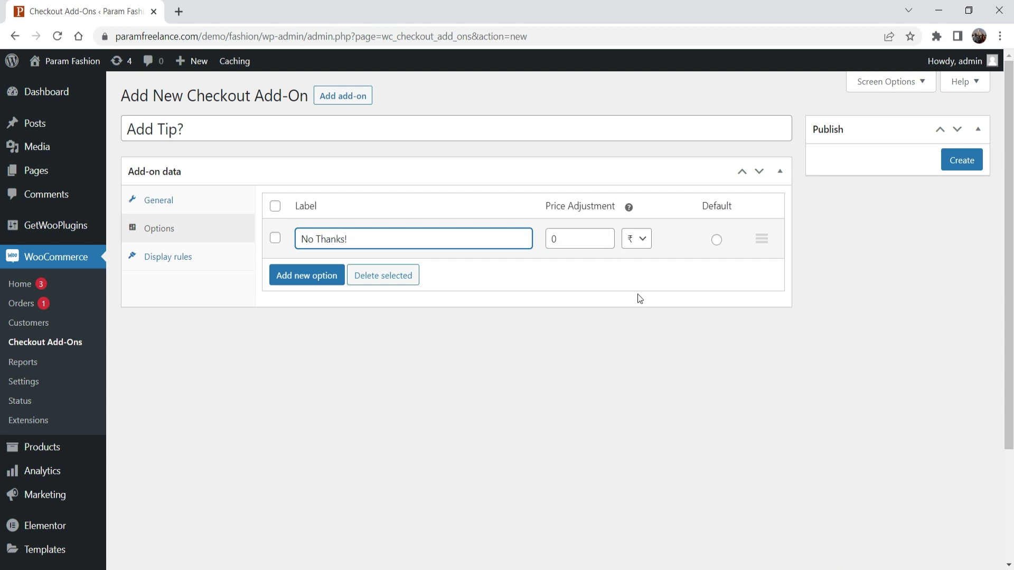
Add a tip option labelled 20 with a price adjustment of ₹20.
left_click(311, 281)
left_click(314, 280)
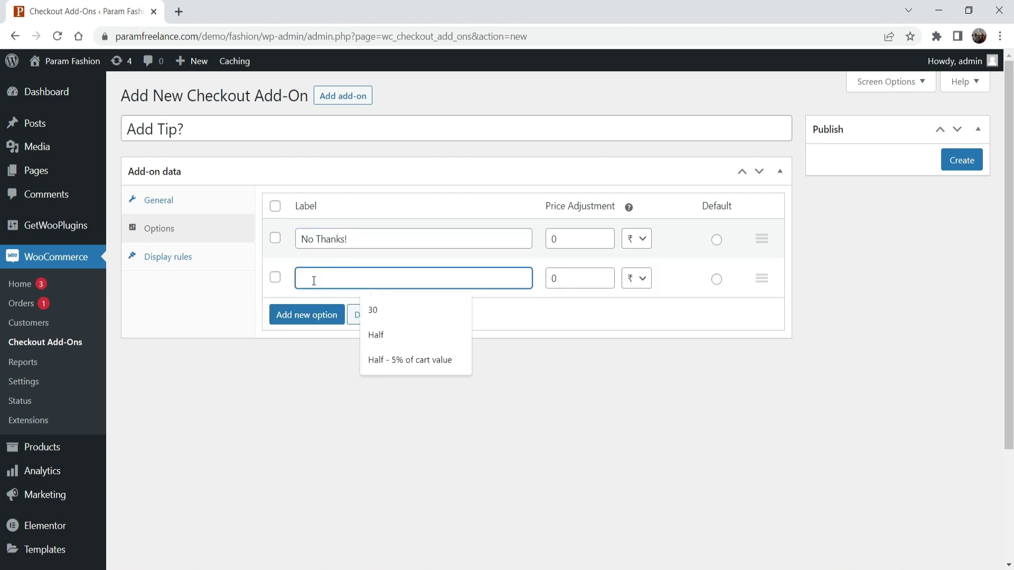
type("20")
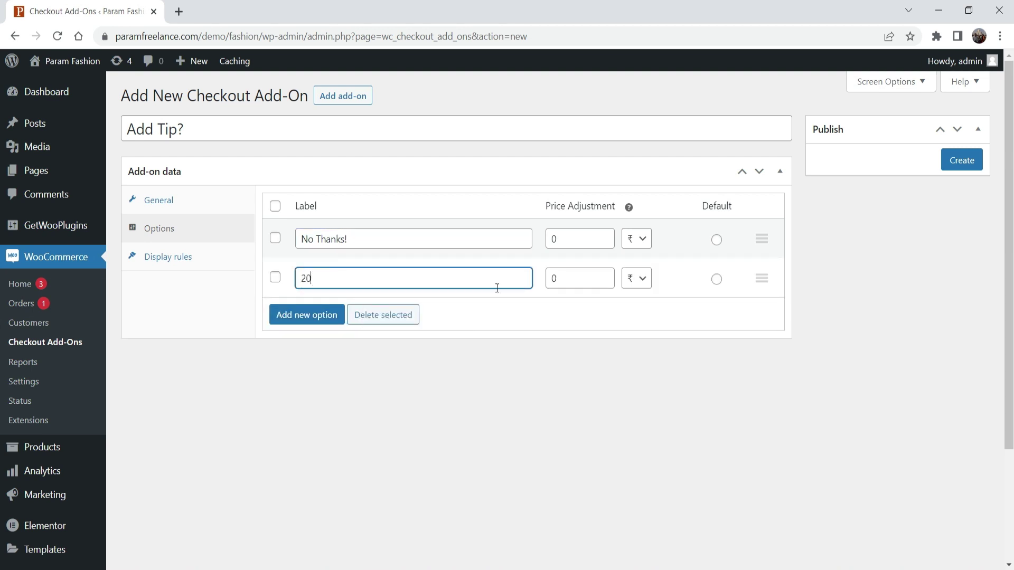
double_click(570, 279)
type("20")
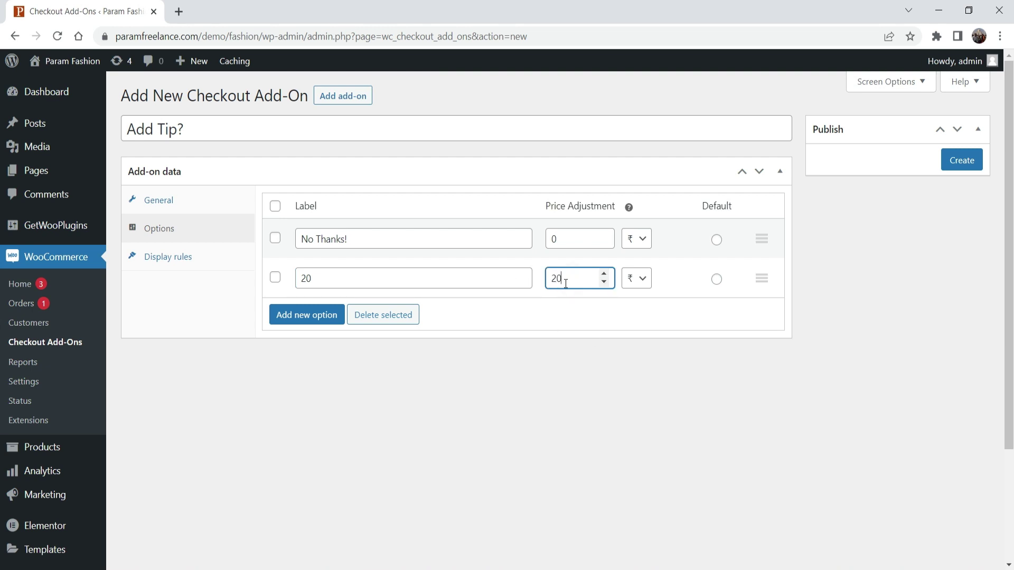
Add a tip option labelled 30 with a price adjustment of ₹30.
left_click(307, 315)
left_click(350, 327)
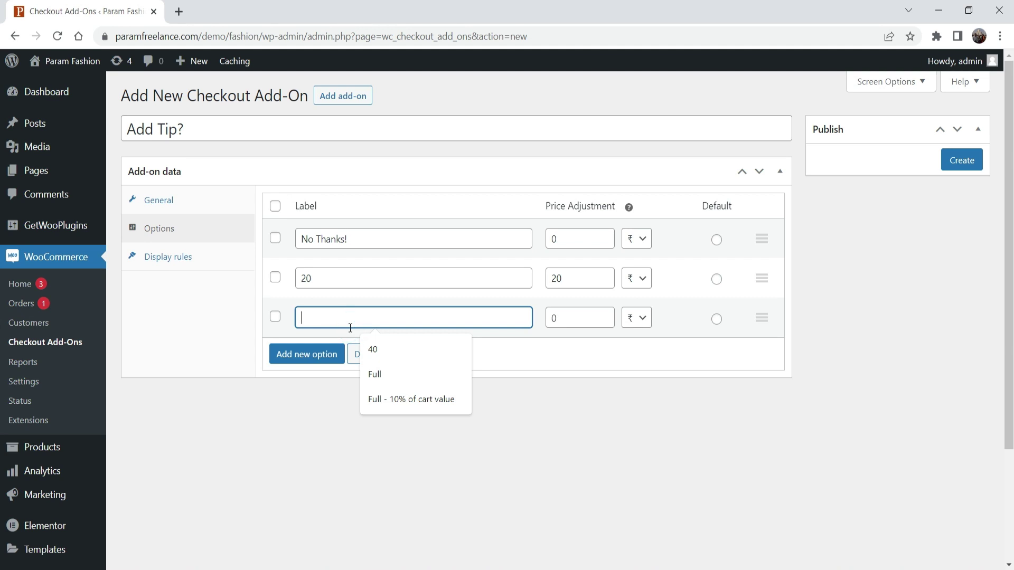
type("30")
double_click(581, 317)
type("30")
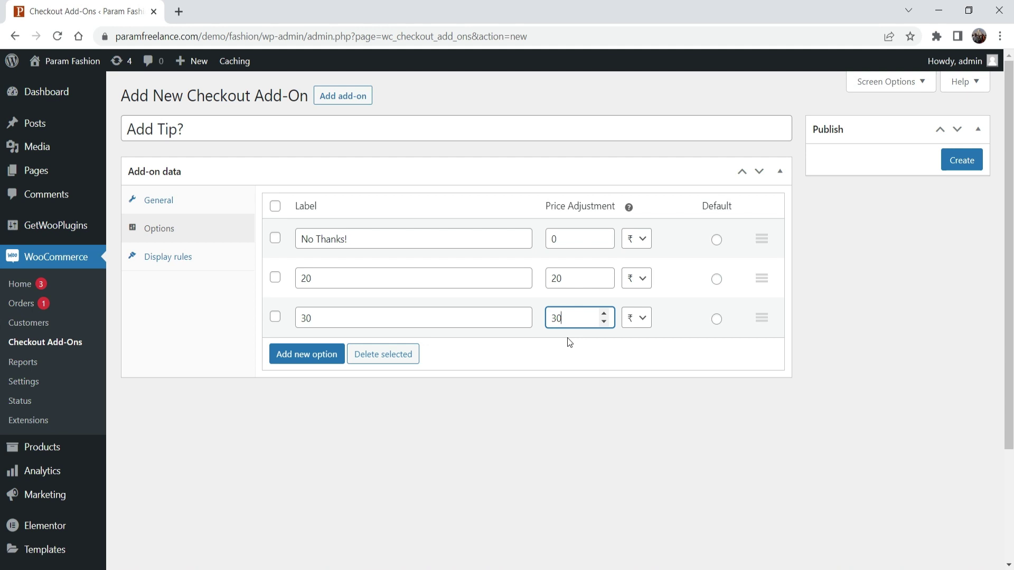
Add a tip option labelled 40 with a price adjustment of ₹40.
left_click(310, 354)
left_click(335, 357)
type("40")
double_click(572, 357)
type("40")
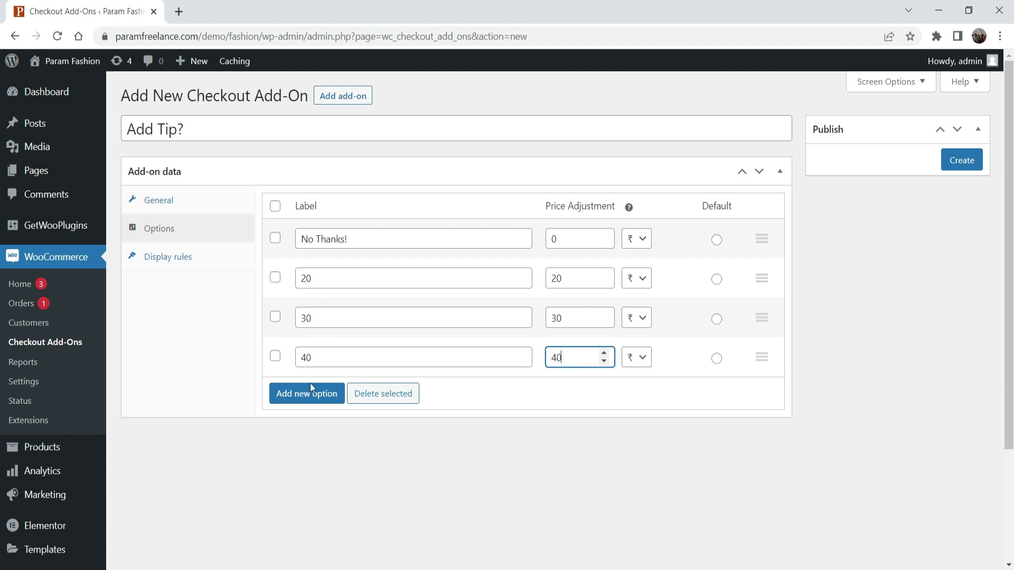
Add a tip option labelled 50 with a price adjustment of ₹50 and make the 20 option the default.
left_click(309, 401)
left_click(328, 397)
type("50")
double_click(567, 397)
type("50")
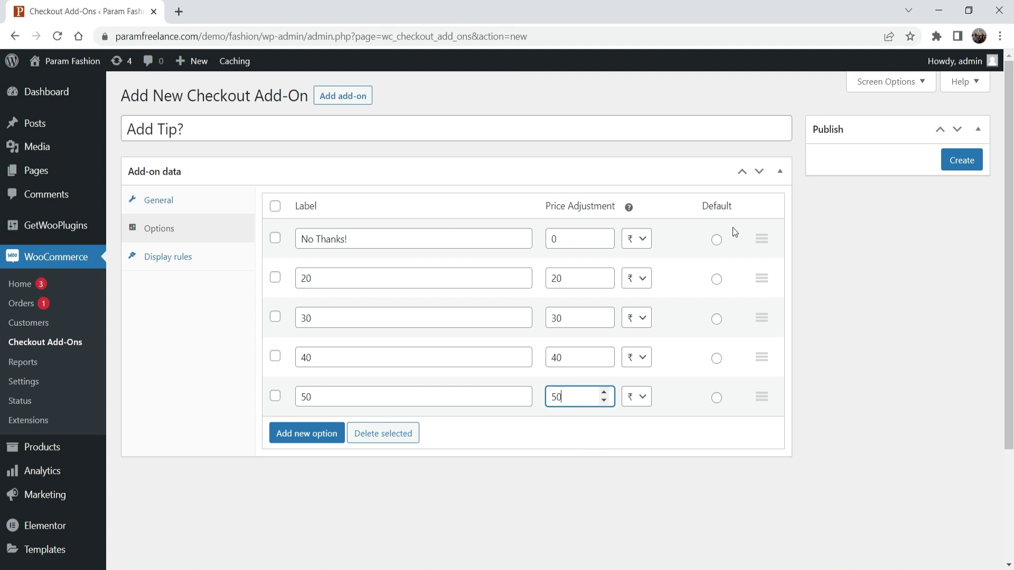
left_click(719, 281)
left_click(718, 281)
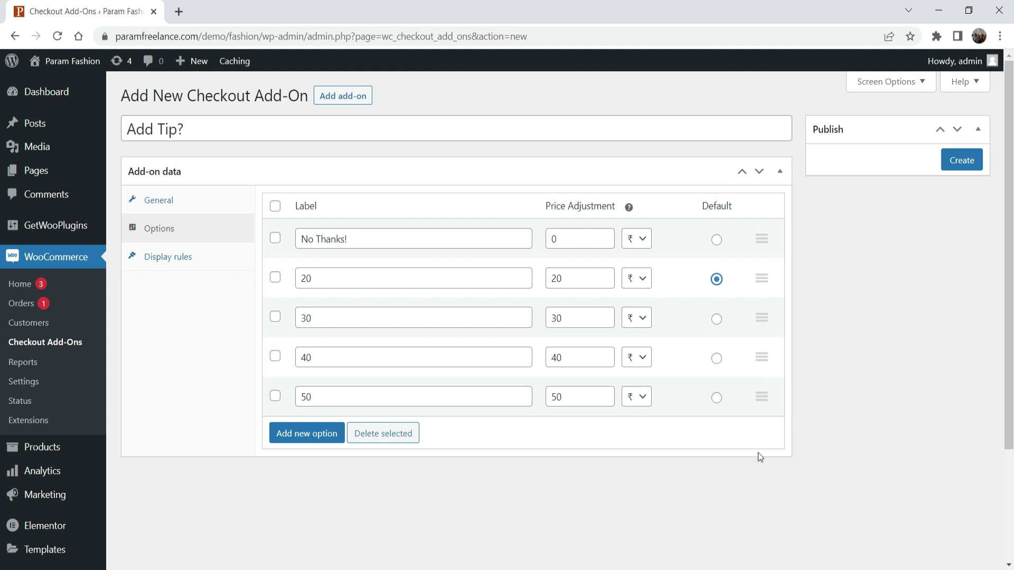
Restrict the tip add-on's display to a minimum cart subtotal of 1000 with no maximum, and create the add-on.
left_click(167, 259)
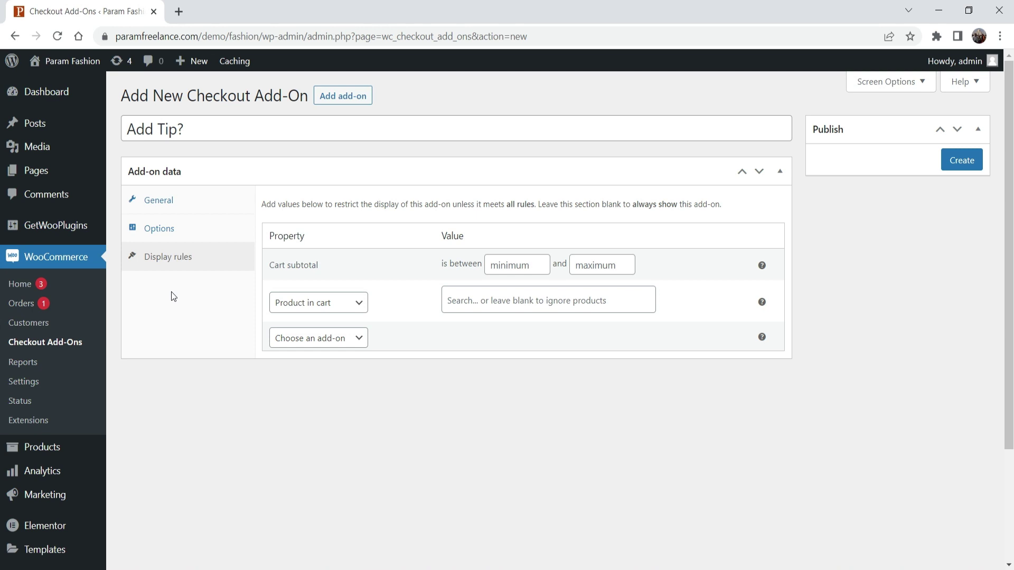
left_click(496, 266)
type("1000")
left_click(589, 265)
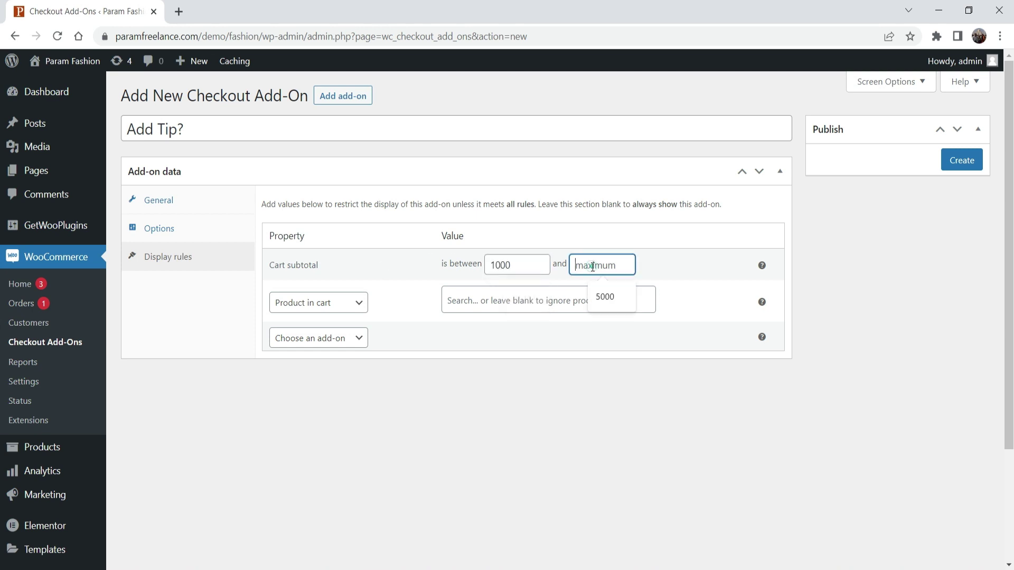
left_click(938, 349)
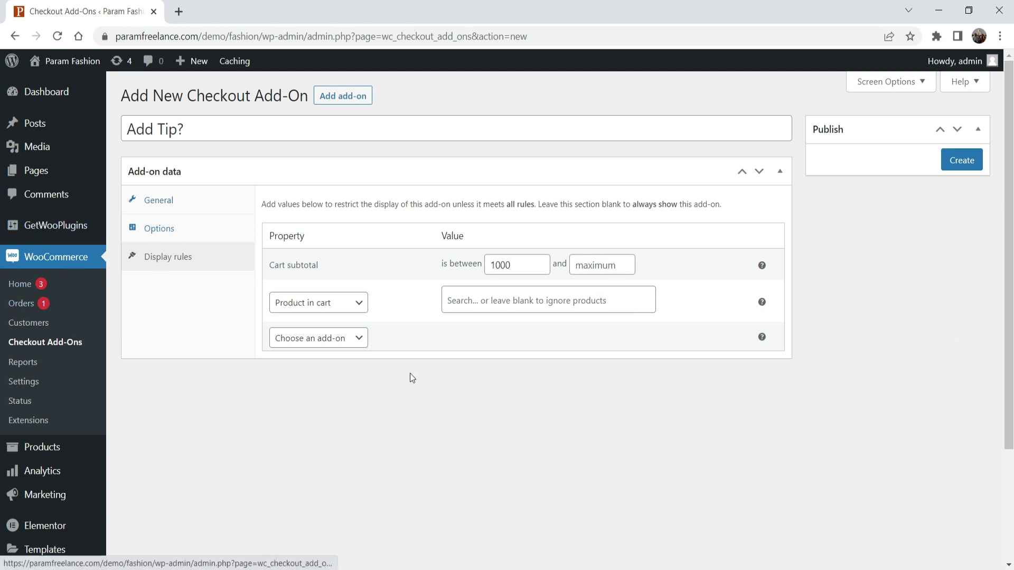
left_click(961, 160)
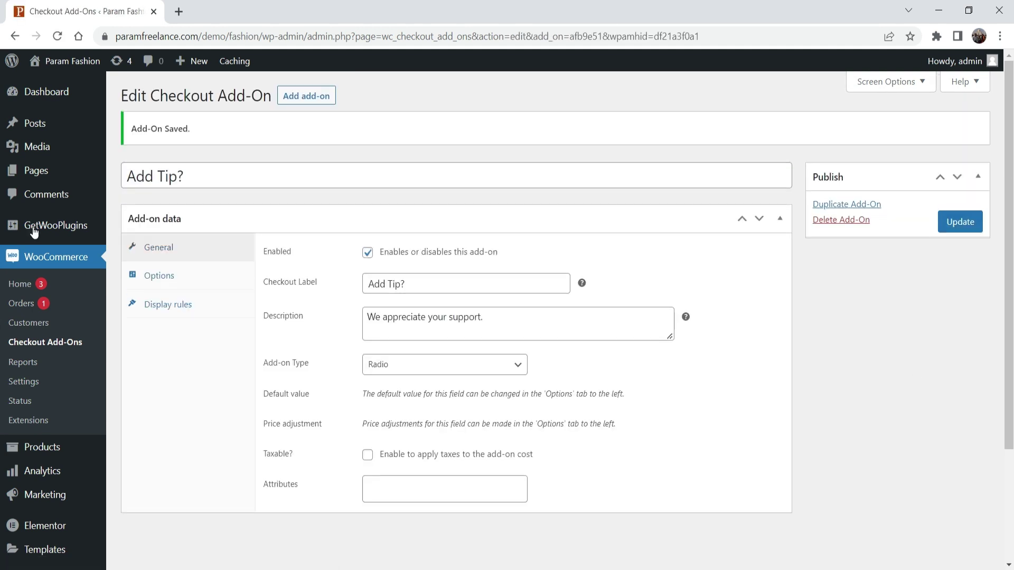
Open the store's shop page in a new tab and add Men's Sunglasses 1 to the cart.
mouse_move(68, 61)
right_click(56, 103)
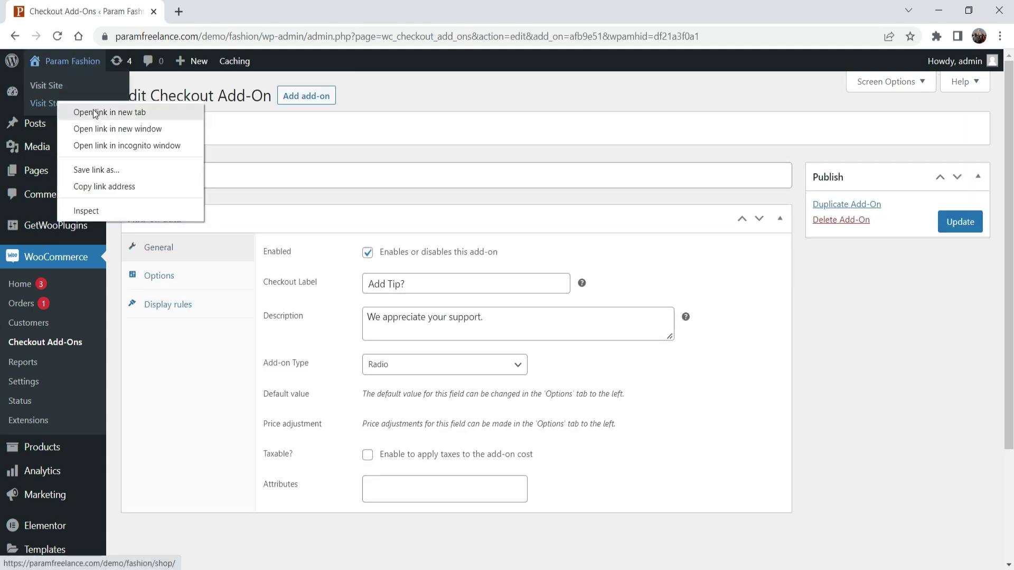
left_click(91, 113)
scroll(1009, 293, "down", 2)
scroll(1009, 293, "down", 4)
scroll(970, 286, "down", 4)
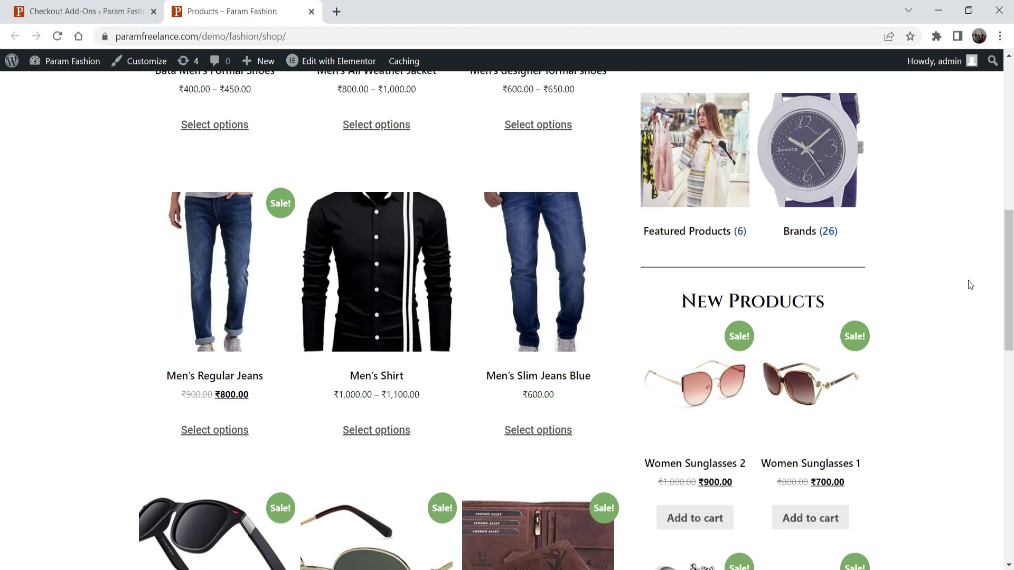
scroll(968, 279, "down", 5)
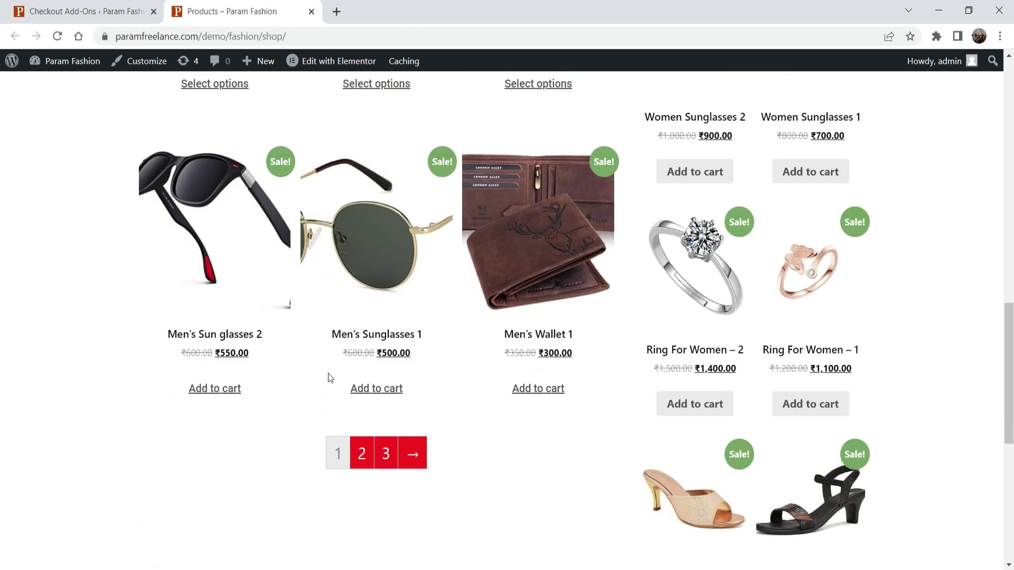
left_click(376, 388)
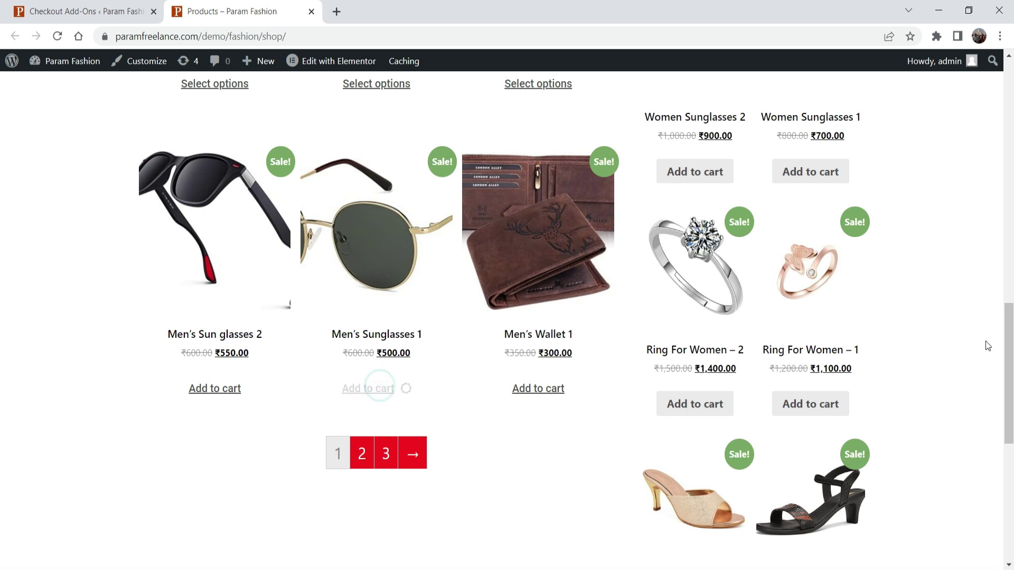
Proceed to checkout with only Men's Sunglasses 1 in the cart and check whether the tip add-on is offered.
scroll(971, 338, "up", 7)
scroll(964, 325, "up", 8)
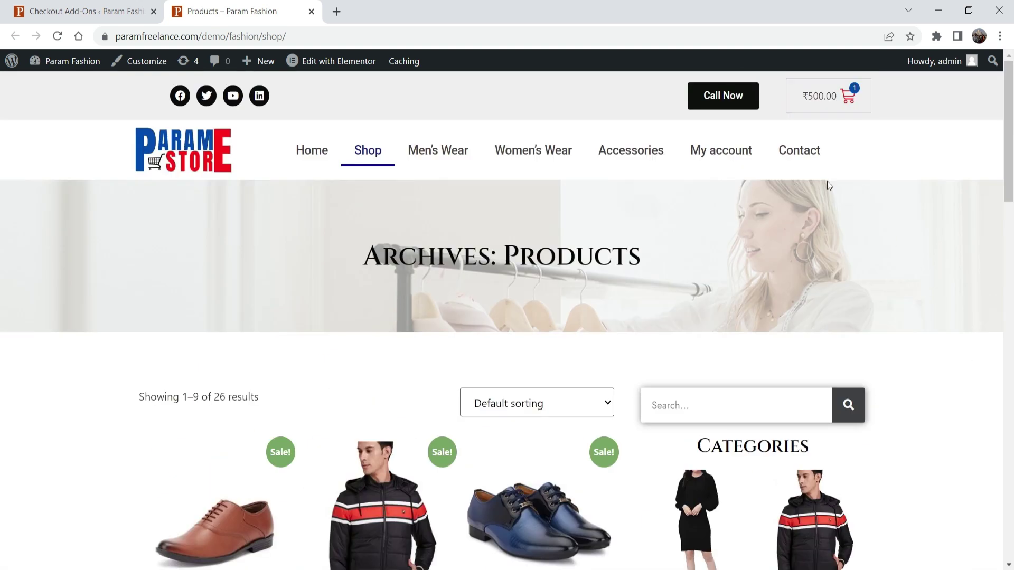
left_click(821, 99)
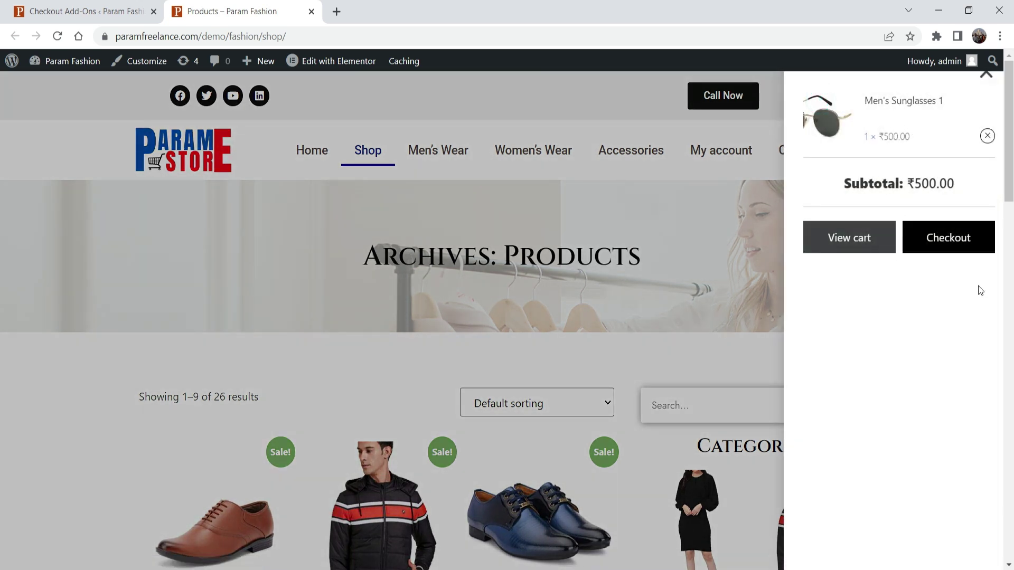
left_click(957, 246)
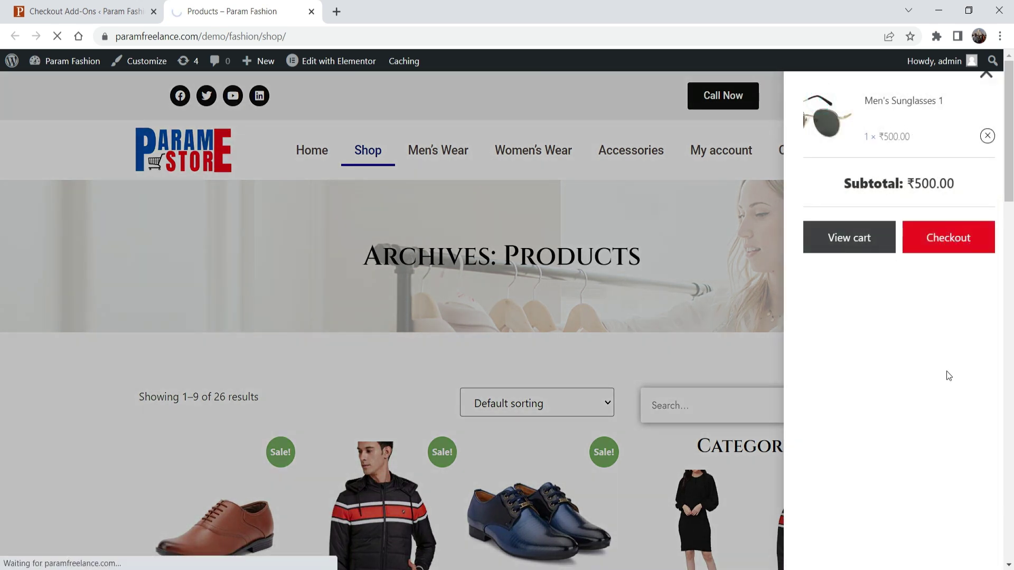
scroll(946, 376, "down", 5)
scroll(947, 249, "down", 5)
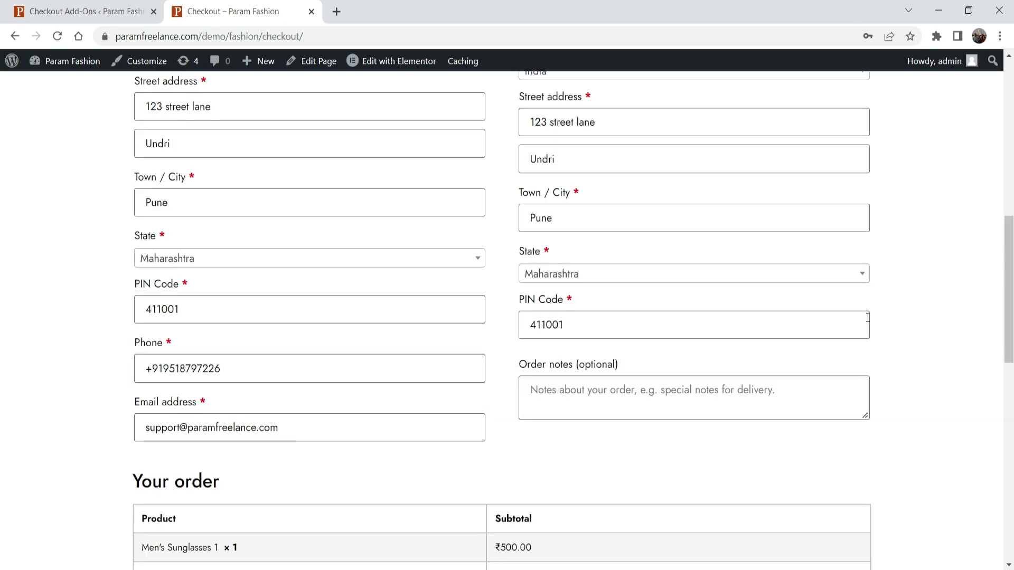
scroll(856, 293, "up", 10)
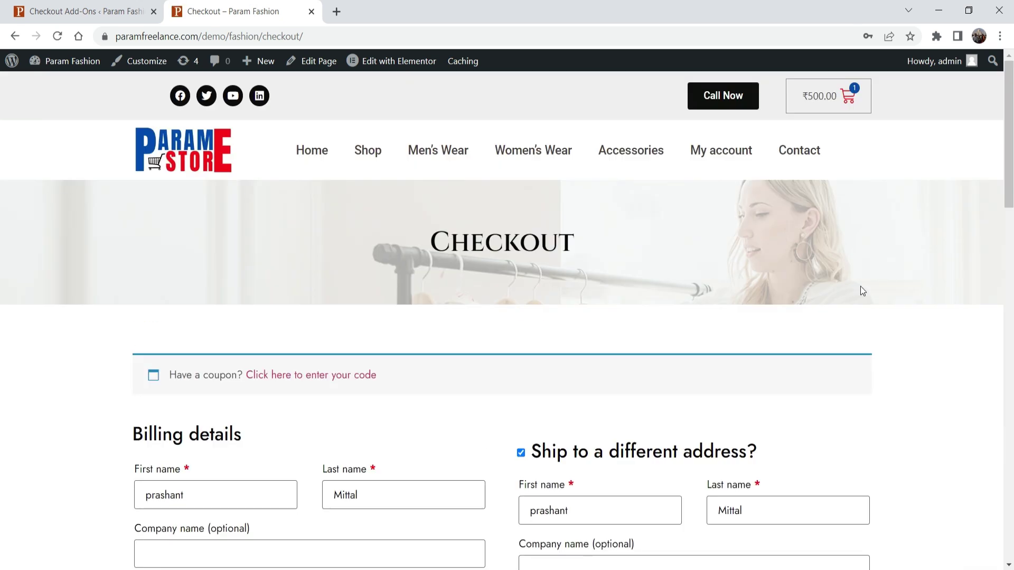
Return to the shop and add Men's Wallet 1 and Men's Sun glasses 2 to the cart.
left_click(368, 153)
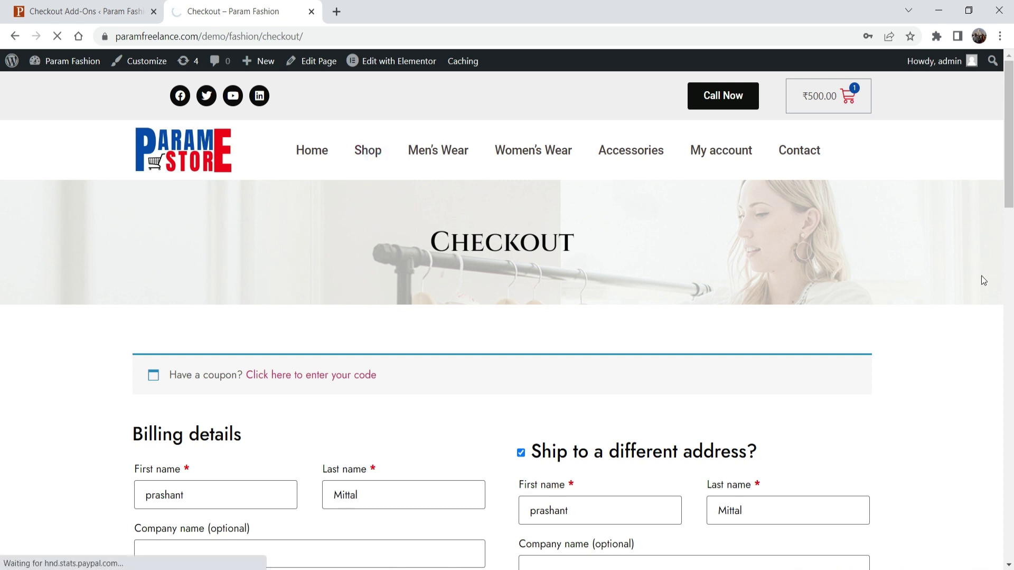
scroll(945, 265, "down", 10)
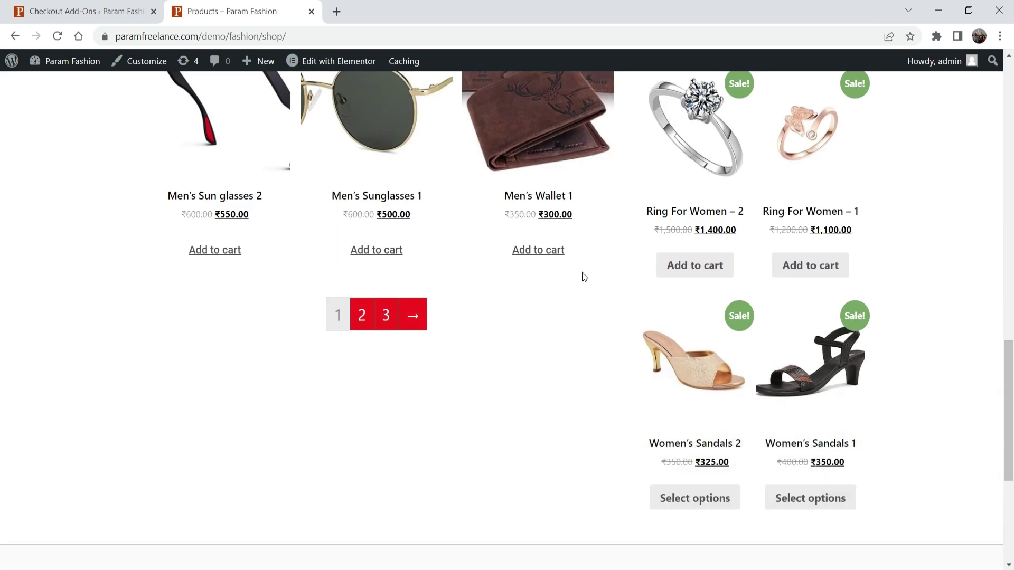
left_click(552, 251)
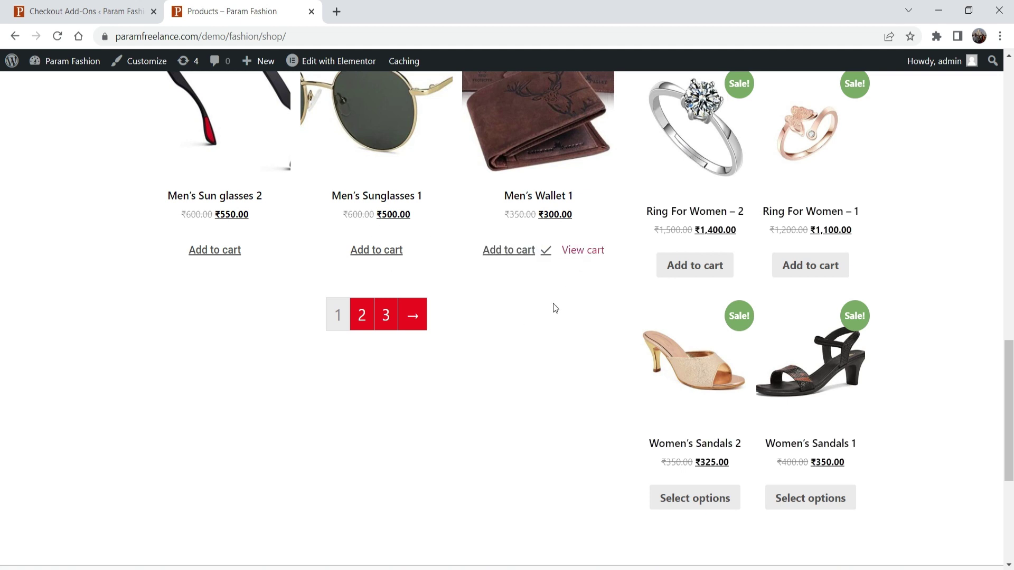
scroll(550, 310, "up", 3)
left_click(216, 391)
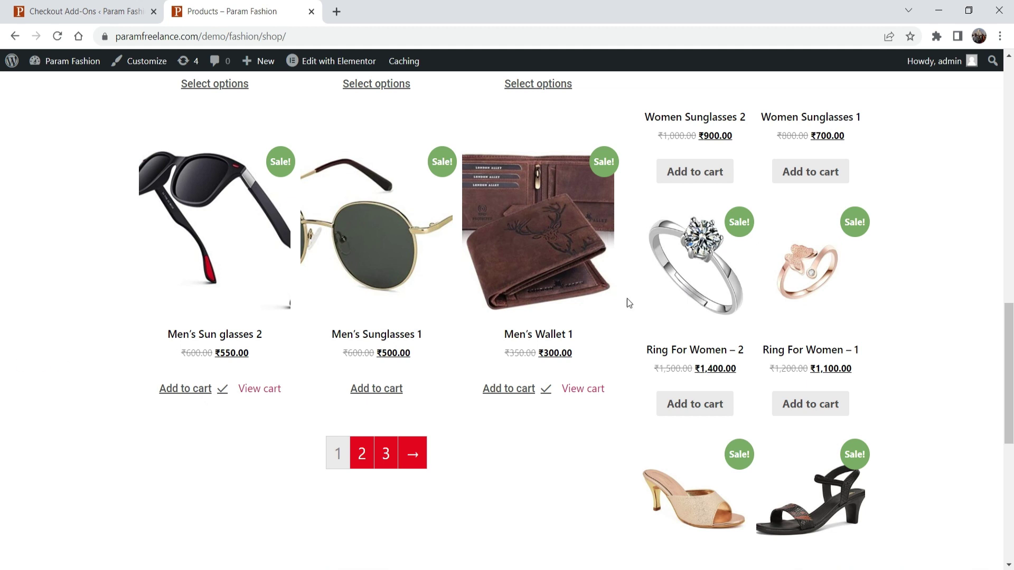
Proceed to checkout with all three products and examine the Add Tip? choices and the tip line in the order summary.
scroll(866, 298, "up", 10)
left_click(828, 104)
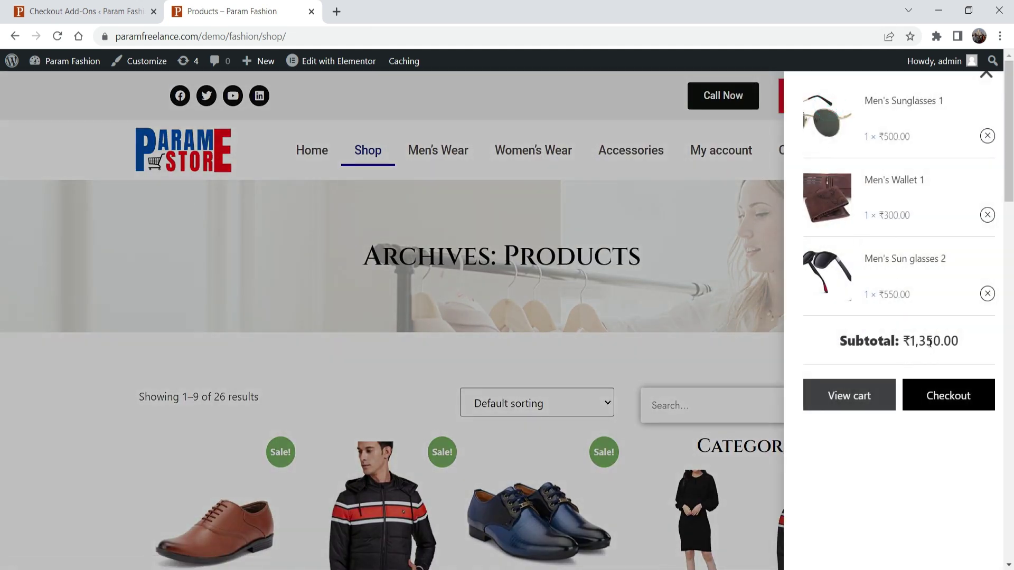
left_click(939, 402)
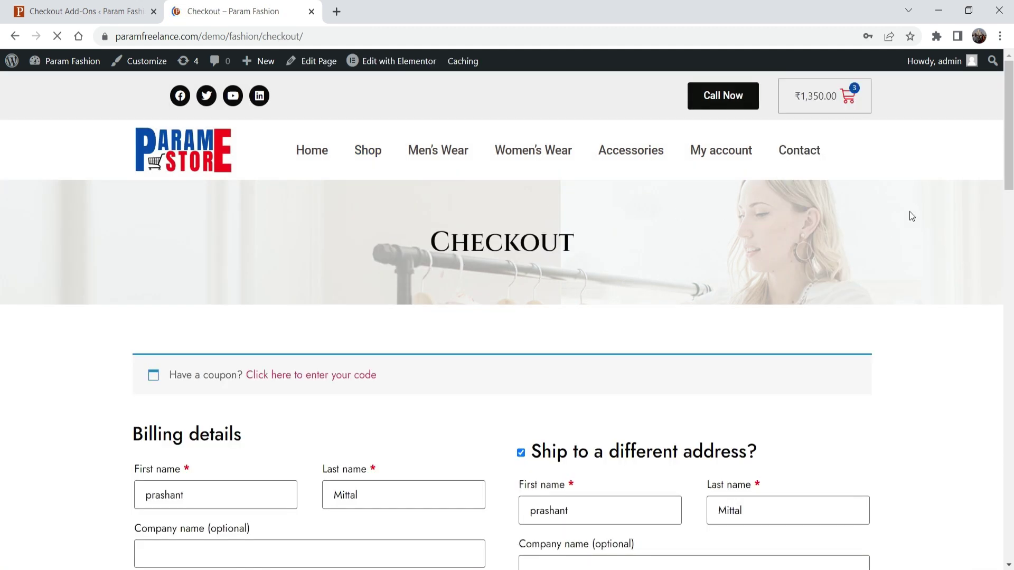
scroll(936, 201, "down", 15)
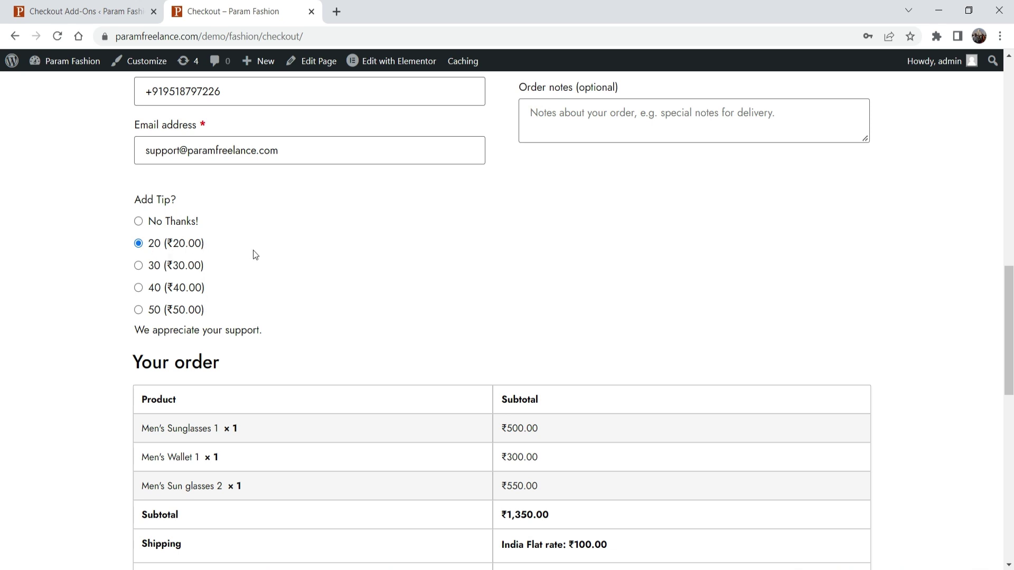
scroll(995, 234, "down", 4)
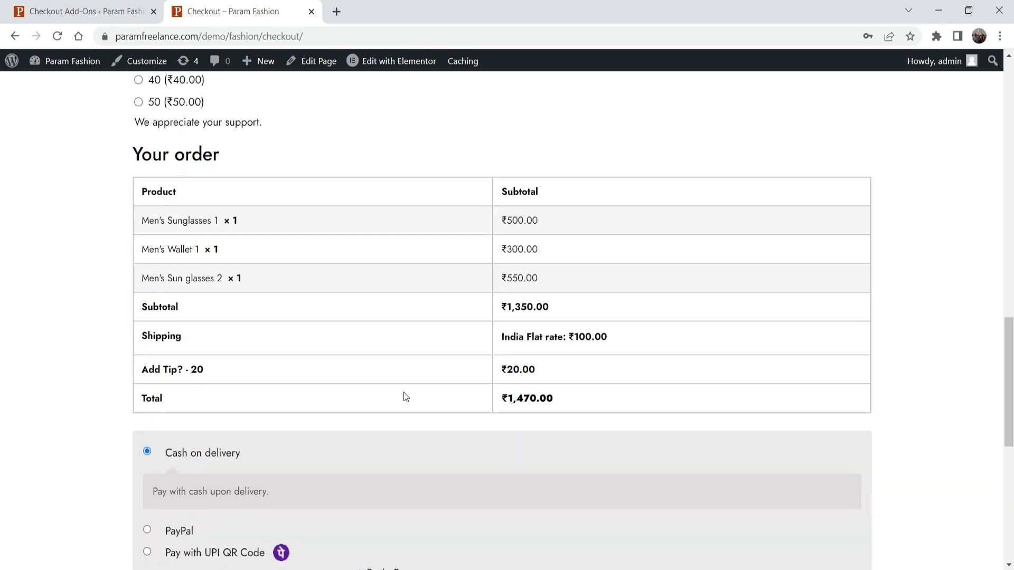
double_click(535, 369)
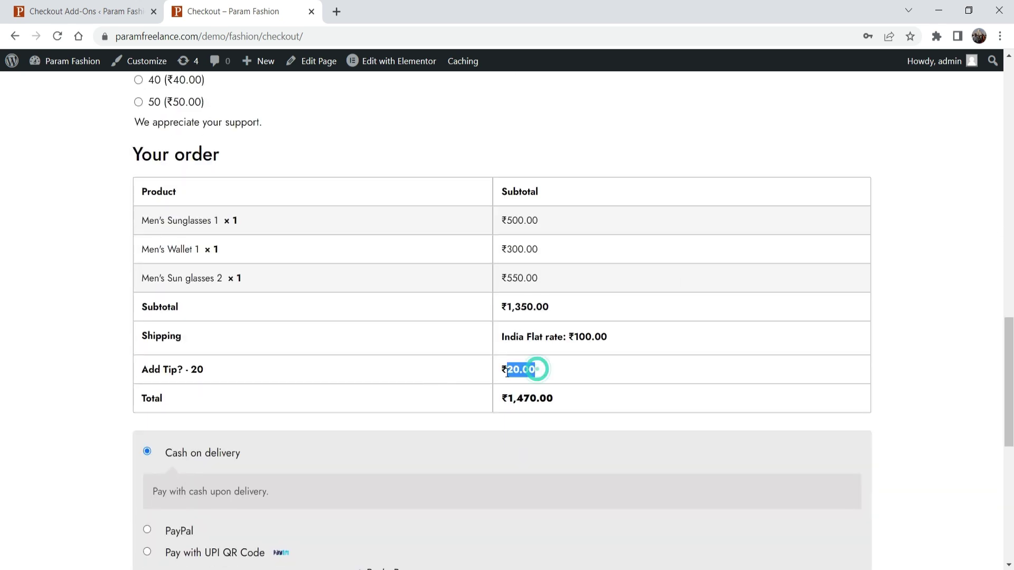
left_click(537, 373)
Try the No Thanks! and 50 (₹50.00) tip choices at checkout and check the order summary for each.
scroll(53, 247, "up", 3)
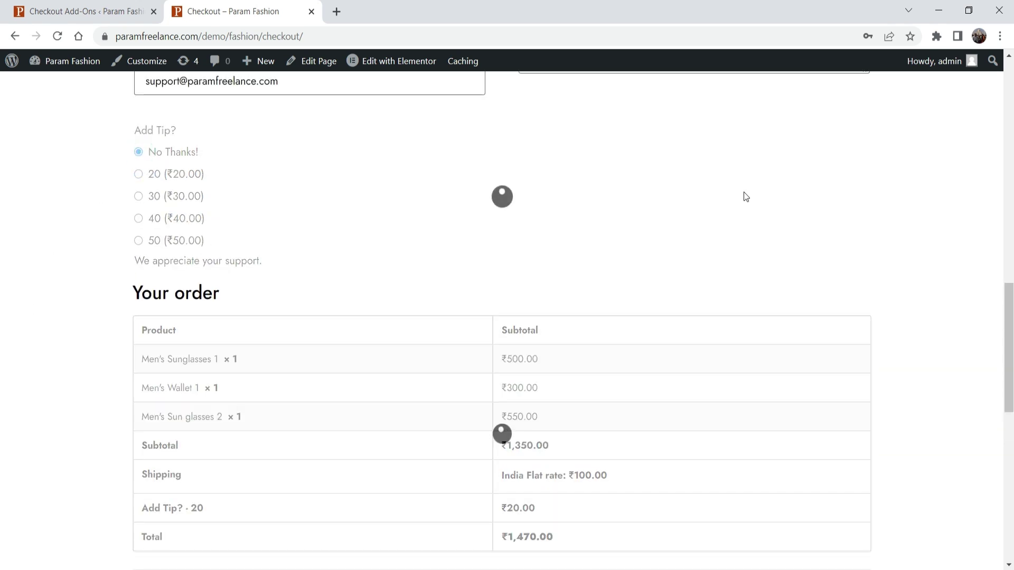
scroll(683, 214, "down", 3)
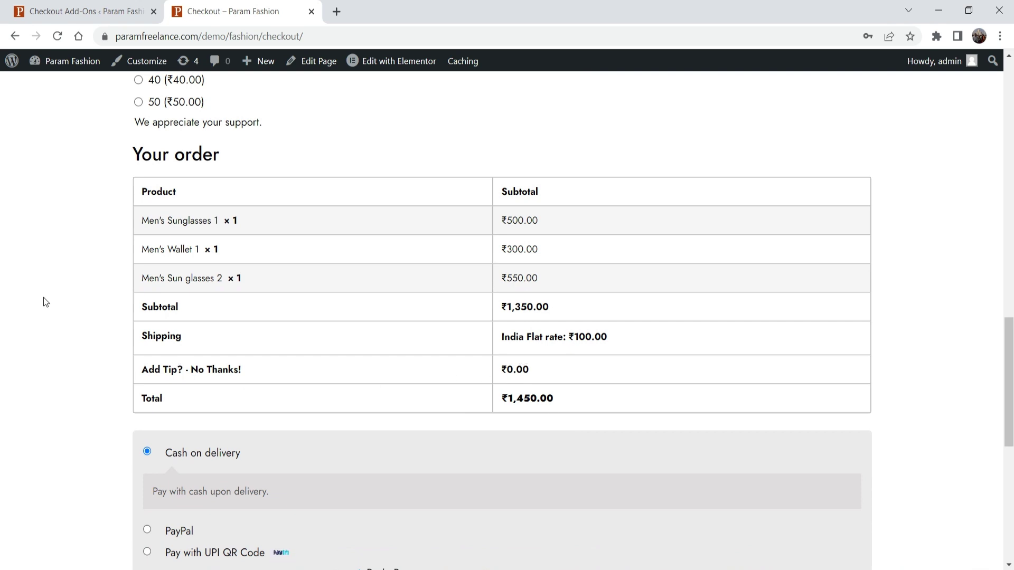
scroll(83, 233, "up", 3)
left_click(135, 240)
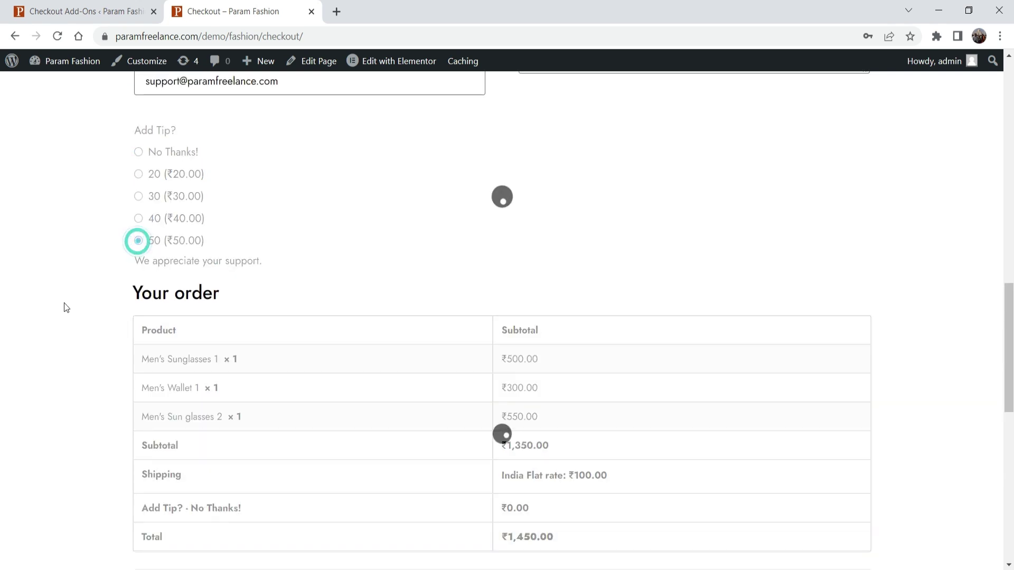
scroll(475, 296, "down", 4)
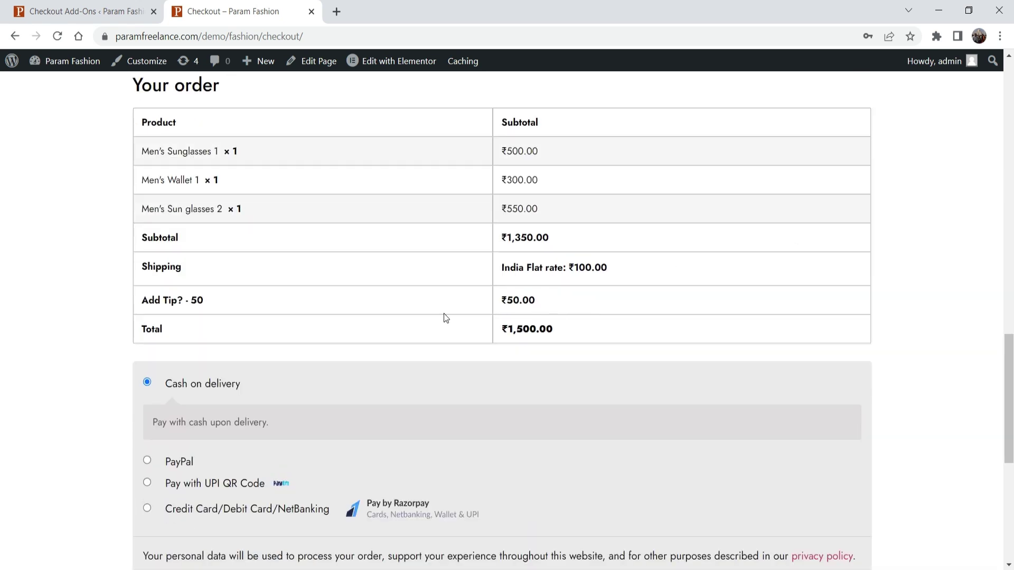
scroll(444, 316, "up", 5)
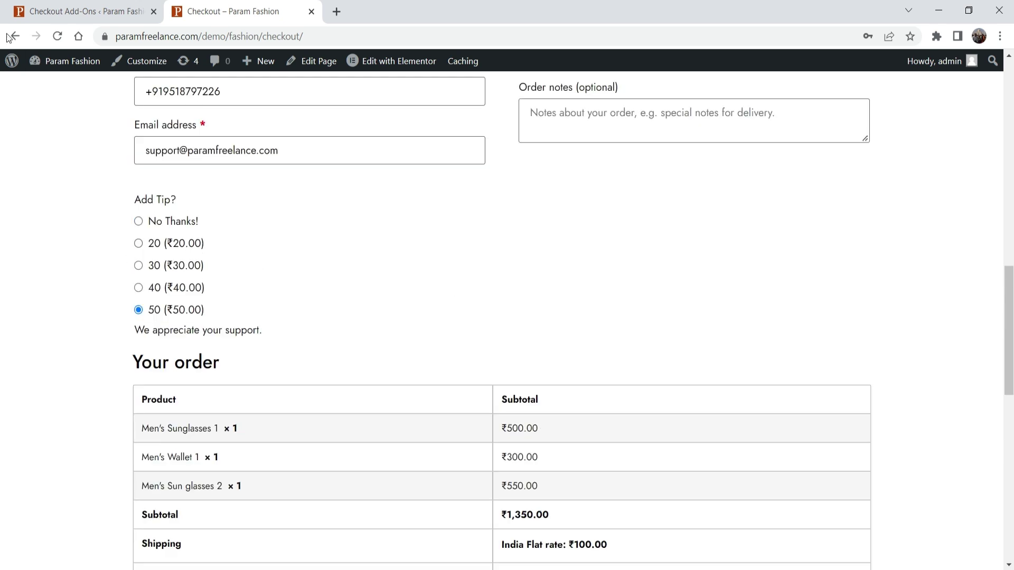
Go back to the Checkout Add-Ons admin page and start a new add-on with Insurance as its name and checkout label.
left_click(63, 10)
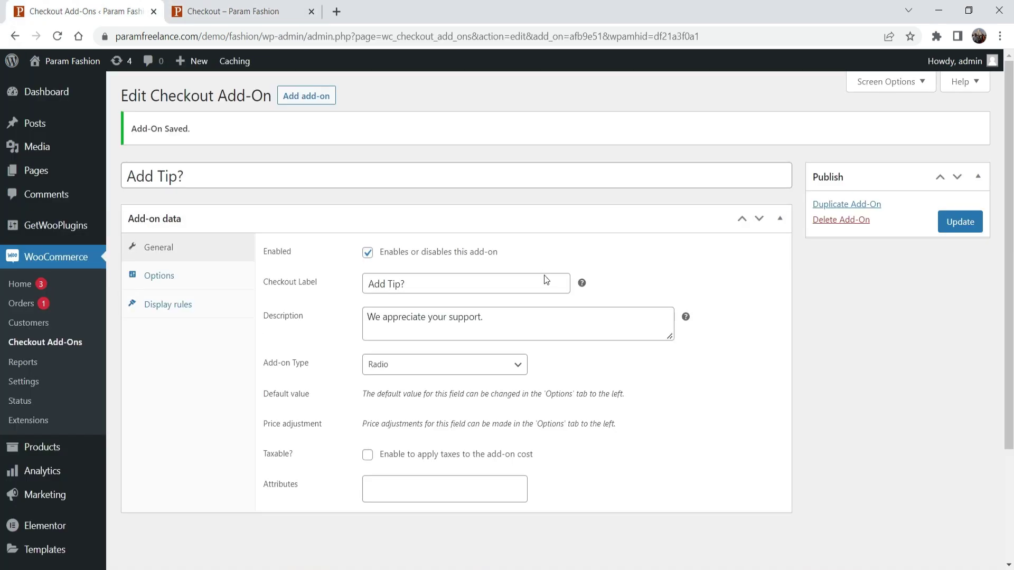
left_click(310, 95)
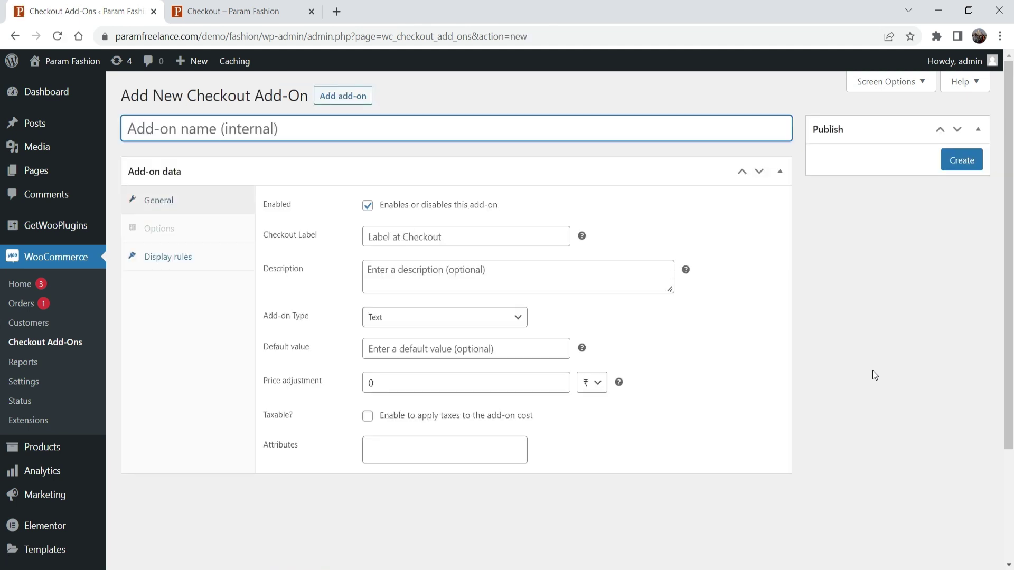
type("Insura")
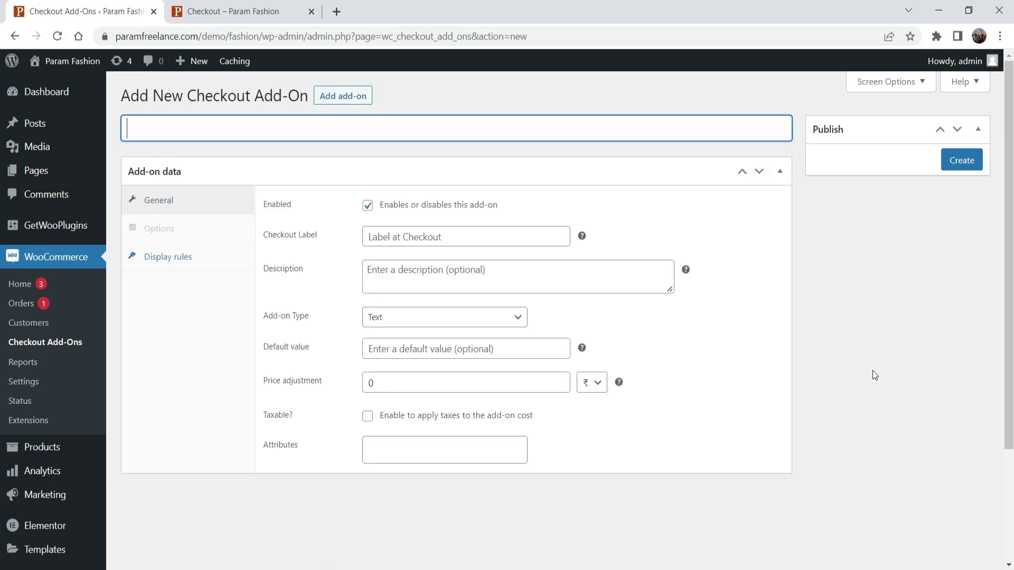
type("nce")
double_click(203, 129)
key("ctrl+c")
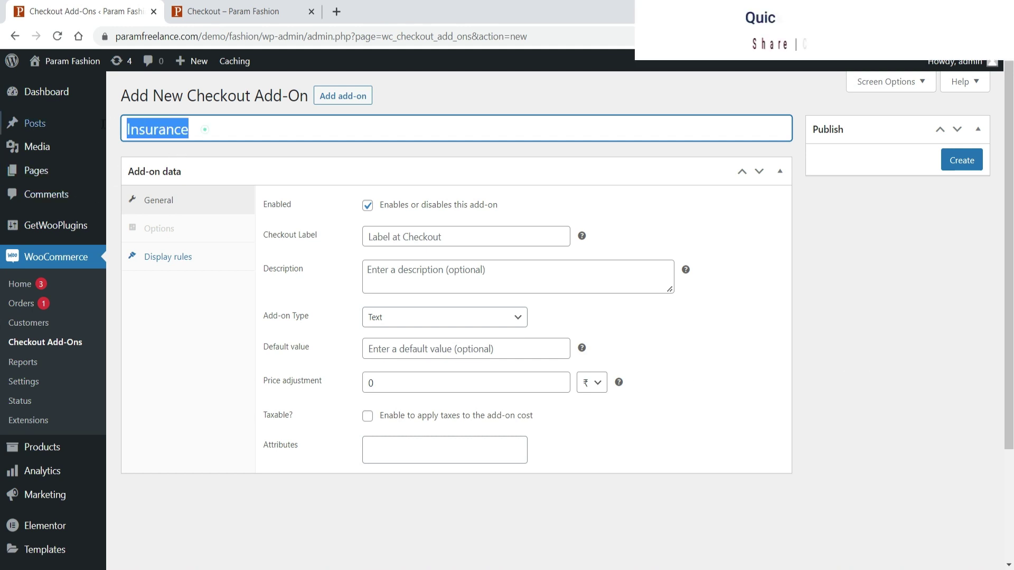
left_click(418, 241)
key("ctrl+v")
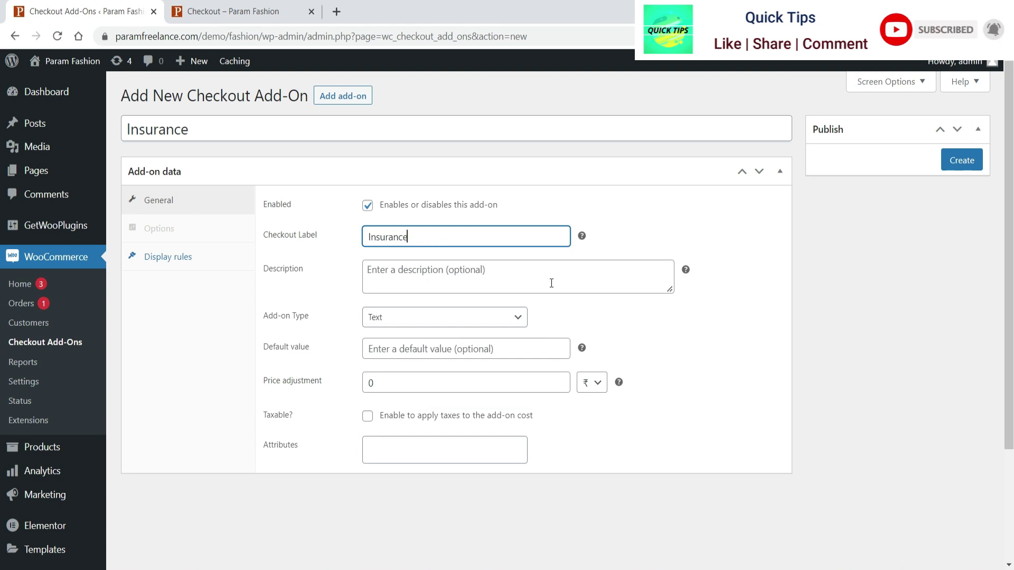
Set the Insurance add-on's type to Select.
left_click(421, 320)
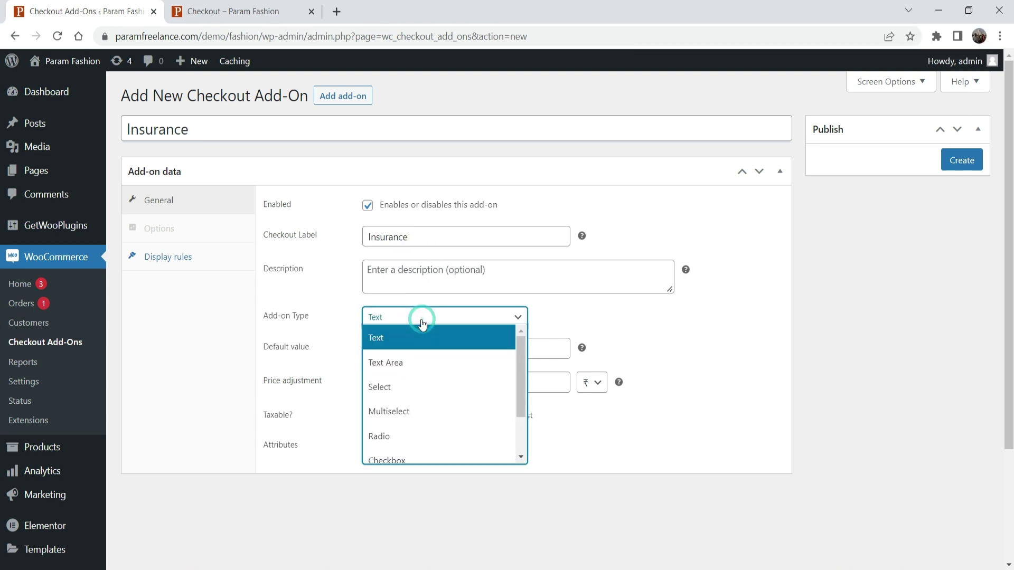
left_click_drag(521, 376, 520, 407)
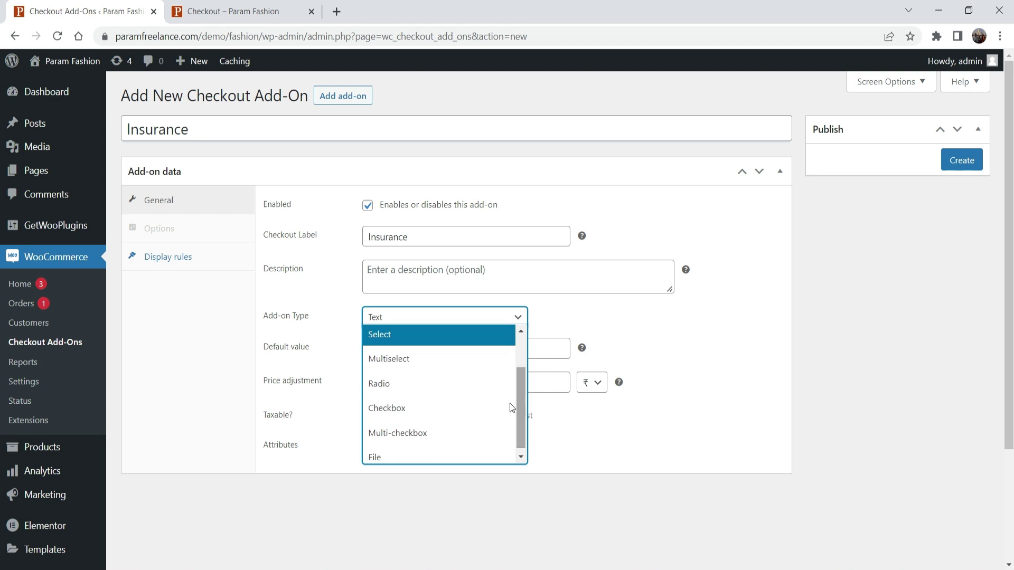
left_click(411, 342)
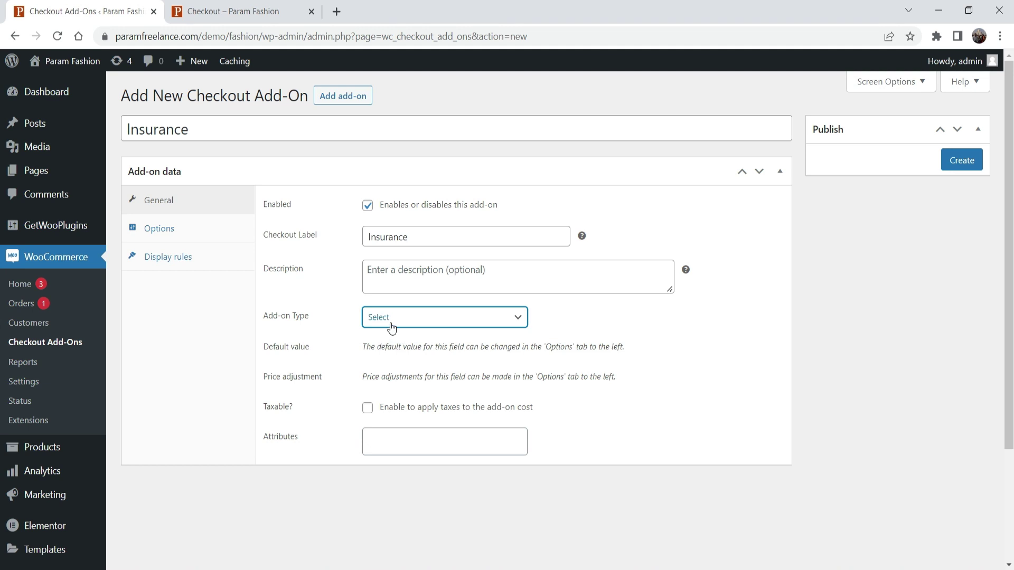
Add a first option labelled None to the Insurance add-on.
left_click(157, 231)
left_click(305, 266)
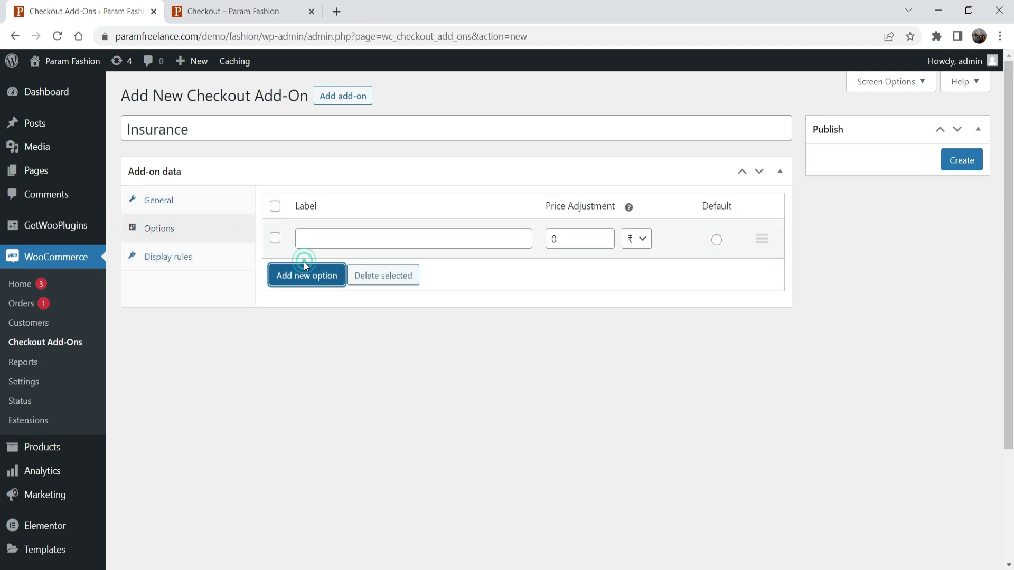
left_click(319, 238)
left_click(378, 295)
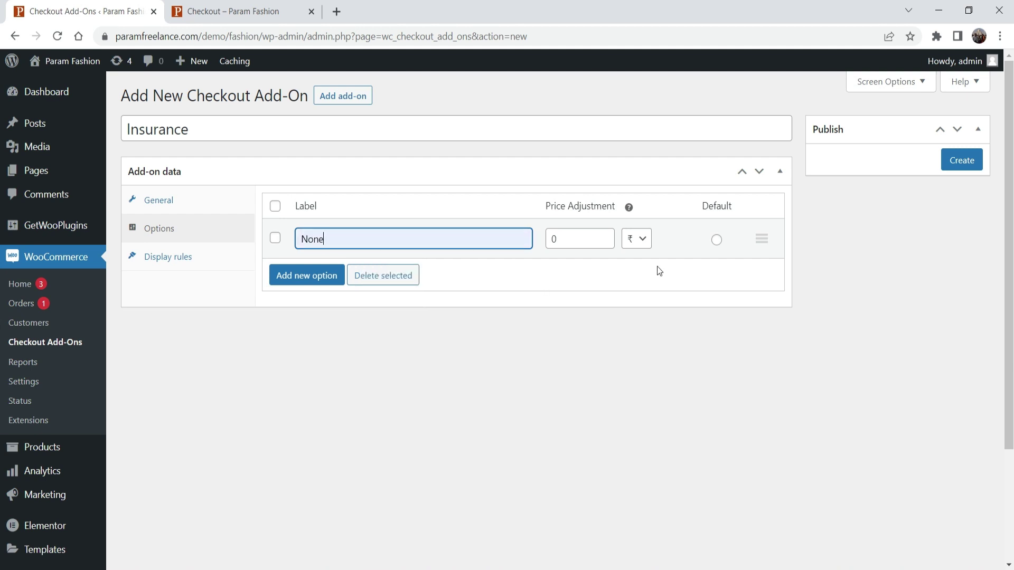
Add an option labelled "Half - 5% of cart value" with a percentage price adjustment of 5%.
left_click(311, 276)
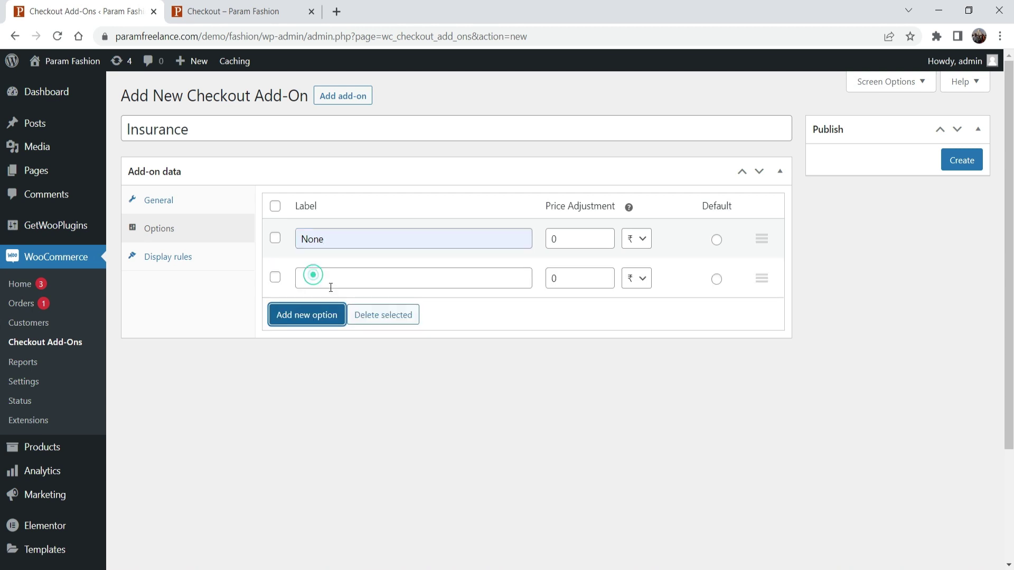
left_click(346, 280)
type("Ha")
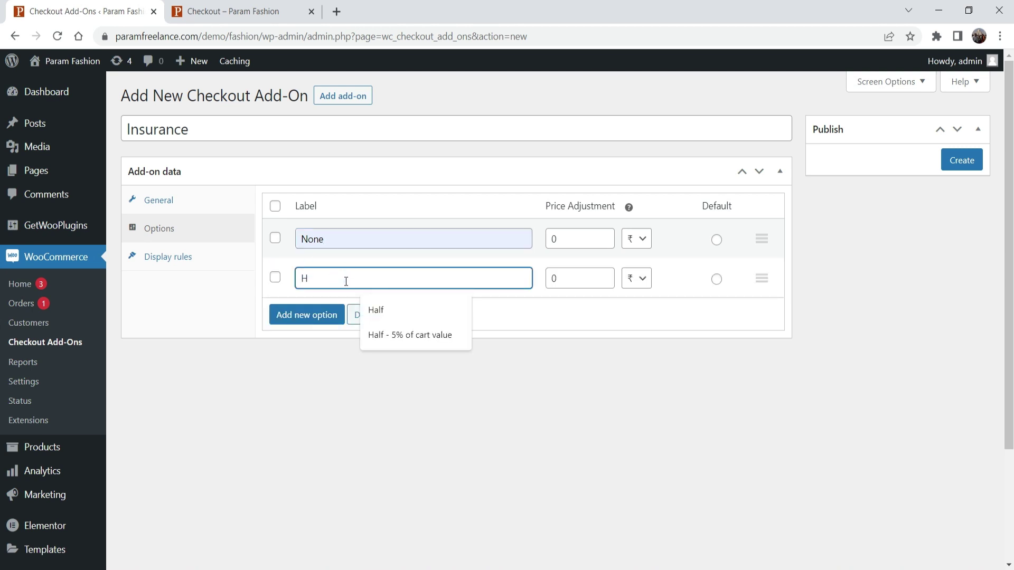
left_click(407, 303)
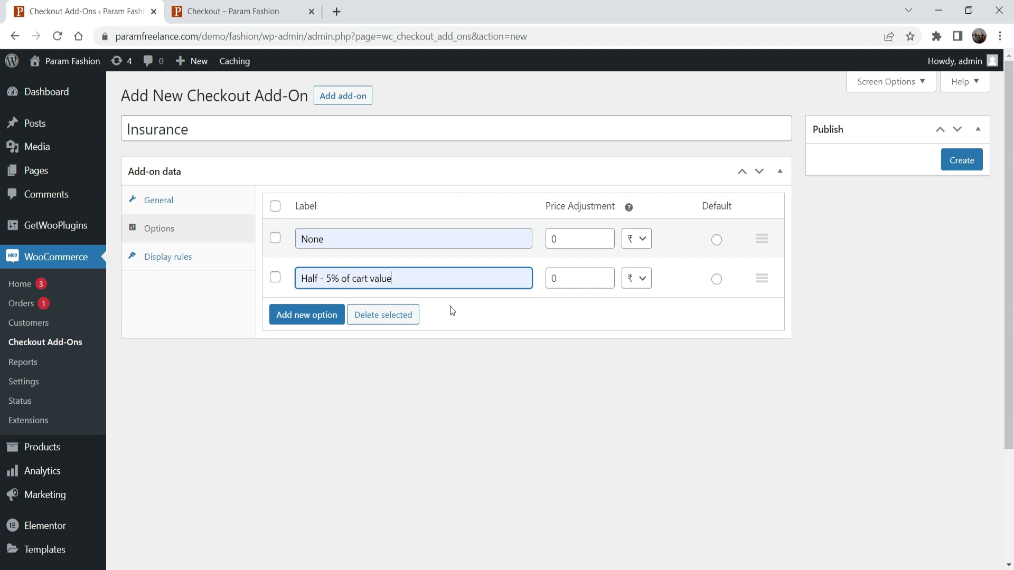
left_click(642, 280)
left_click(630, 311)
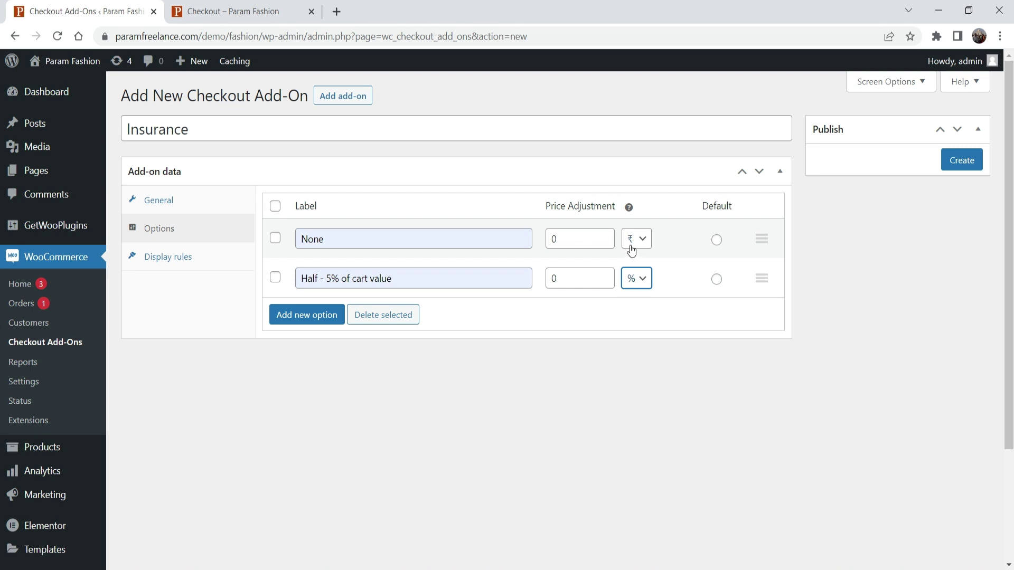
double_click(573, 278)
type("5")
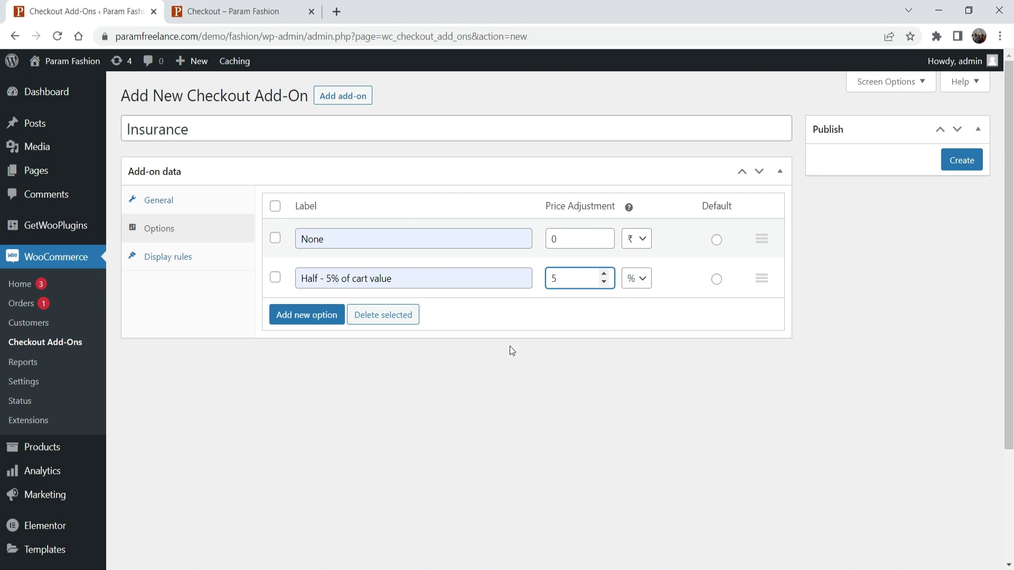
Add an option labelled "Full - 10% of cart value" with a 10% price adjustment, and make None the default option.
left_click(301, 315)
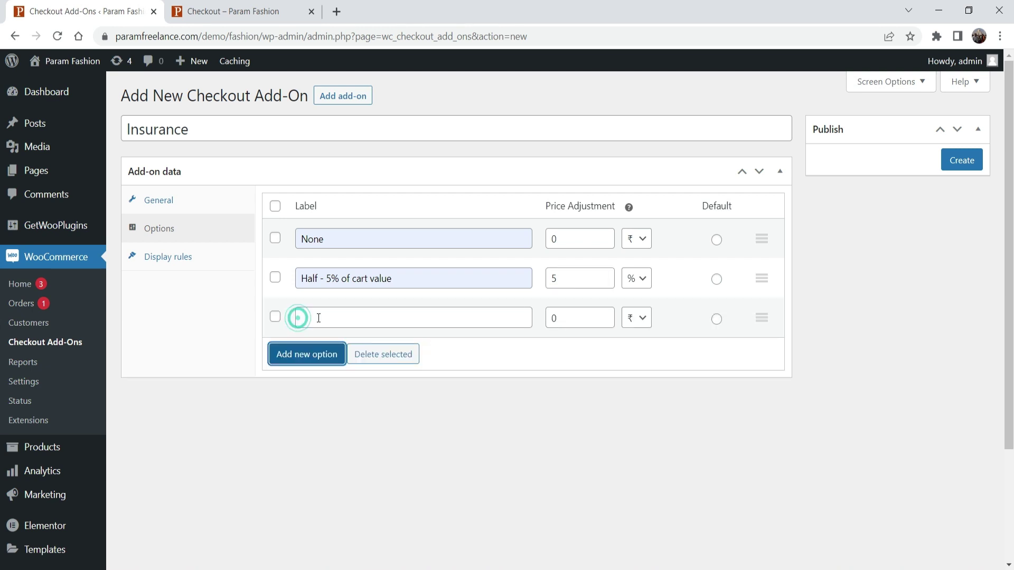
left_click(322, 317)
left_click(406, 399)
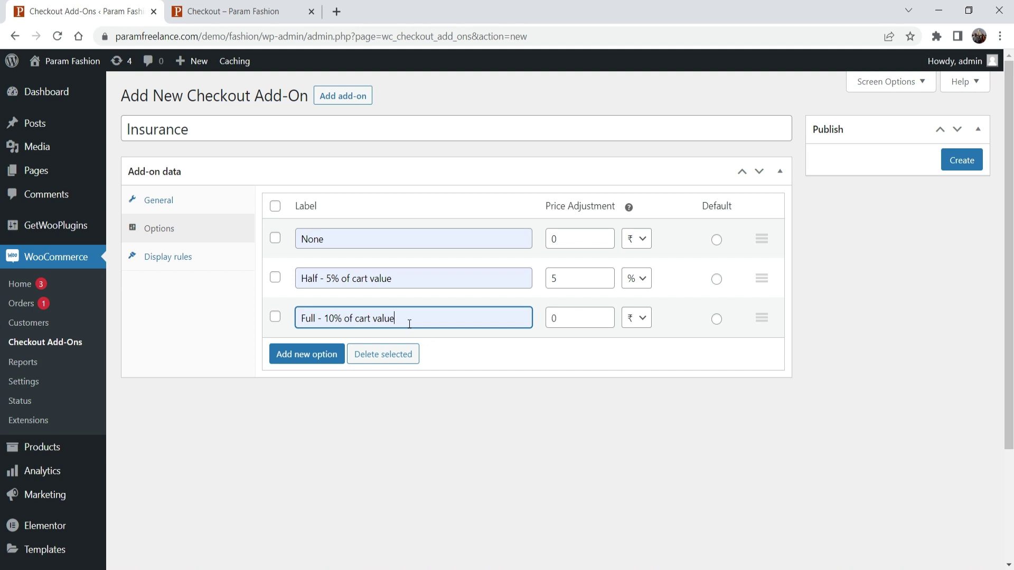
left_click(570, 317)
key("BackSpace")
type("10")
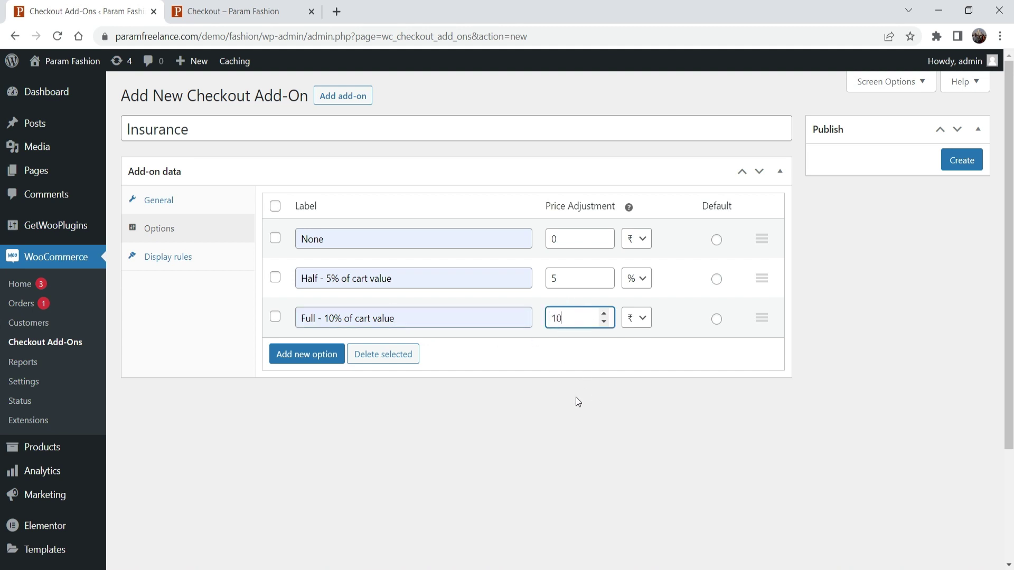
left_click(636, 318)
left_click(637, 350)
left_click(715, 240)
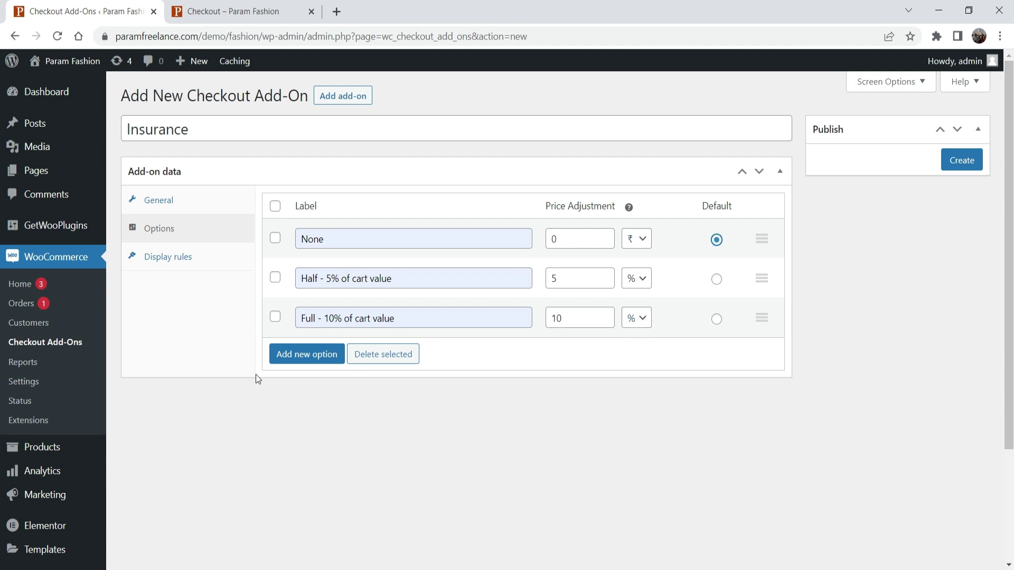
Restrict the Insurance add-on to cart subtotals with a minimum of 1000 and create the add-on.
left_click(173, 263)
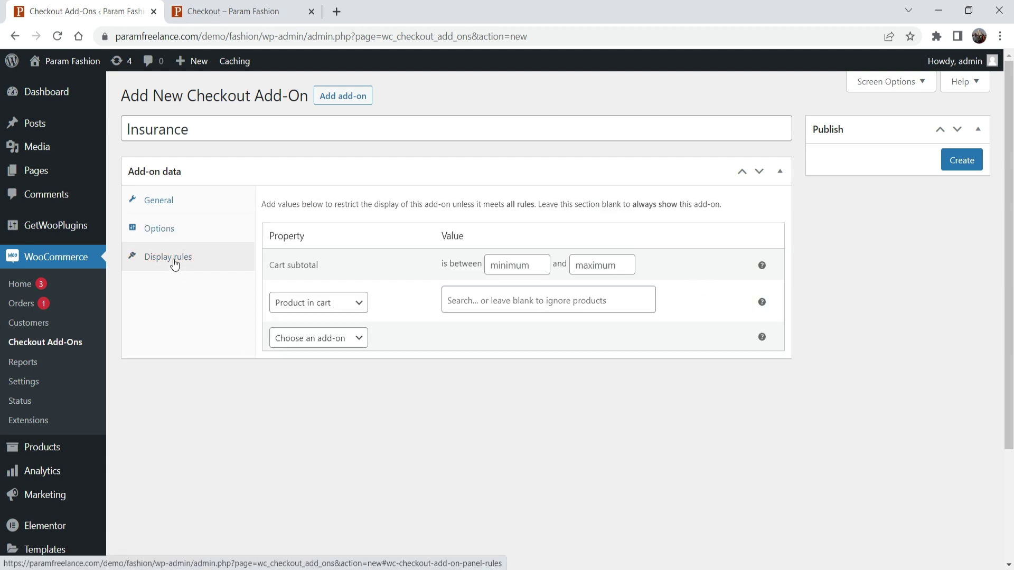
left_click(510, 266)
type("1000")
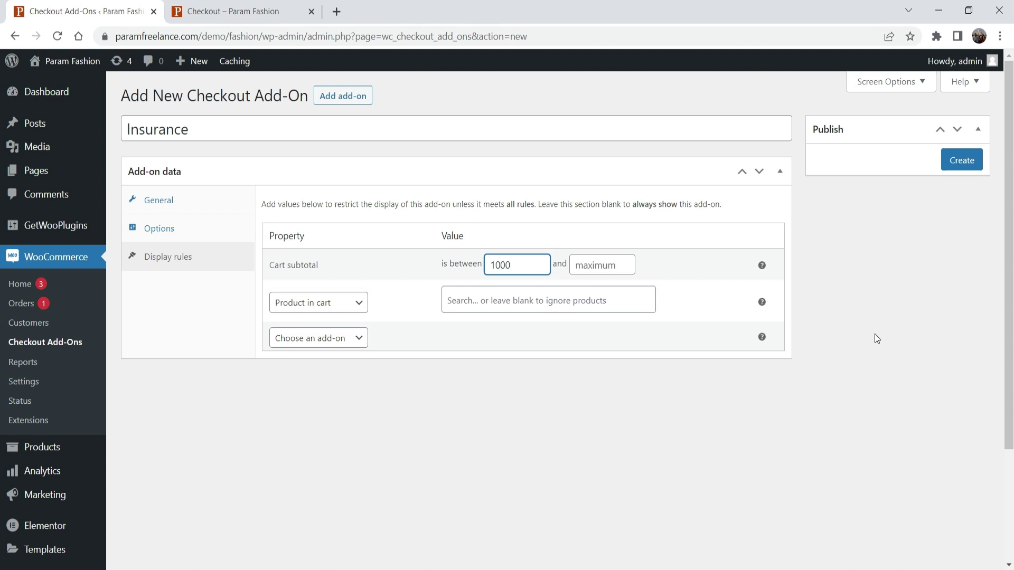
left_click(437, 397)
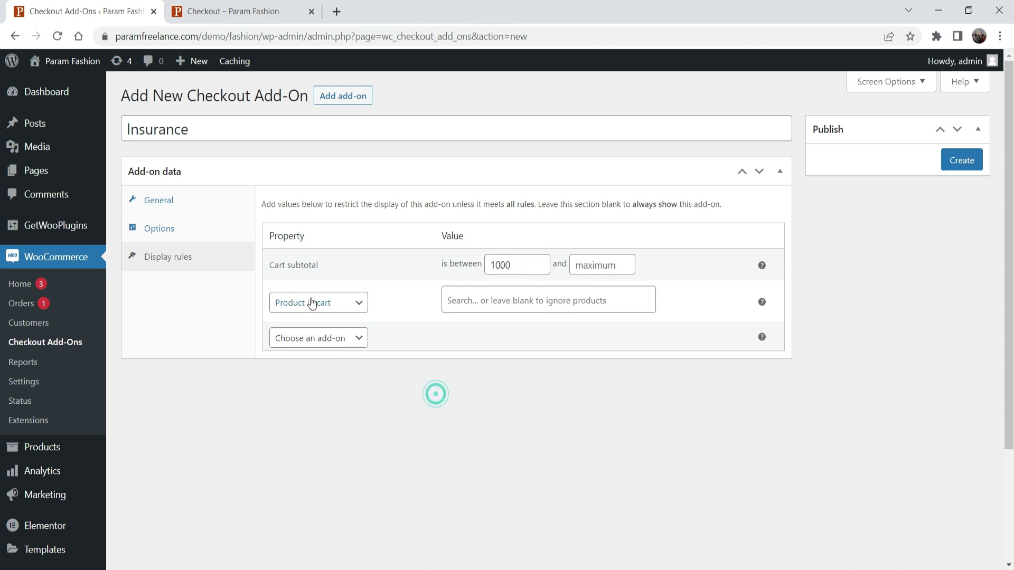
left_click(363, 306)
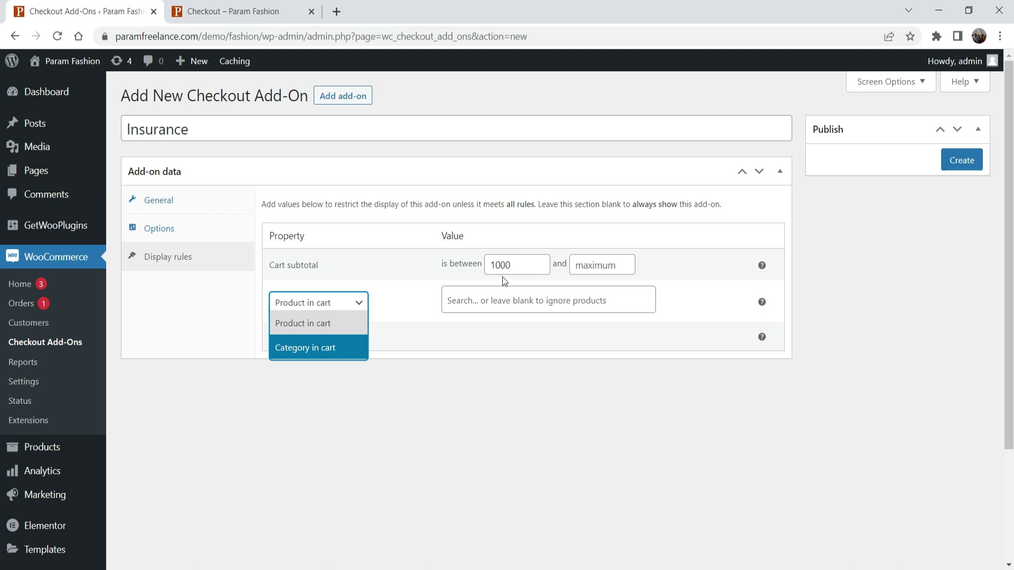
left_click(509, 421)
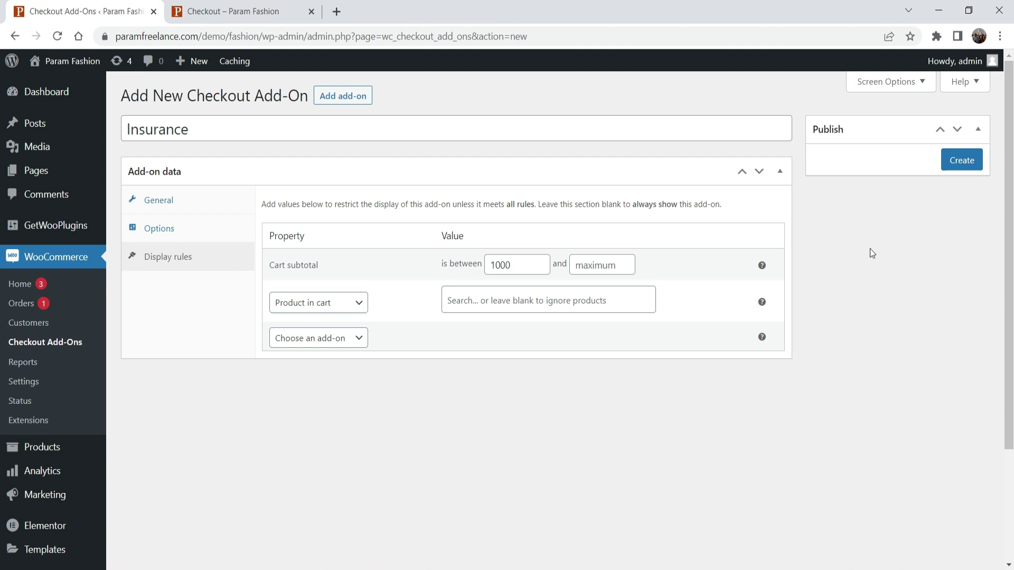
left_click(968, 162)
Reload the store's checkout page, choose the "Half - 5% of cart value" insurance, and check its fee in the order summary.
left_click(229, 16)
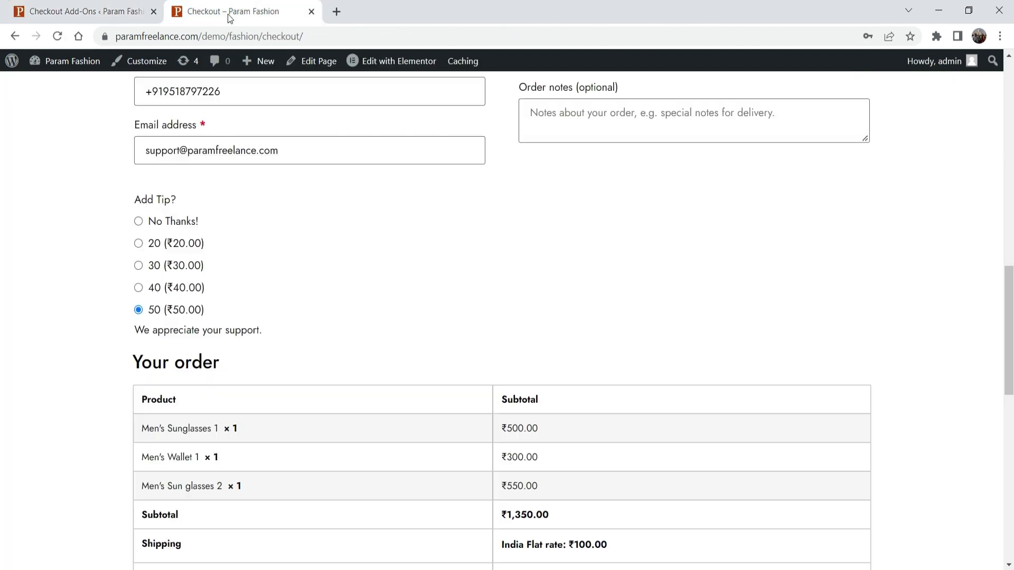
left_click(57, 36)
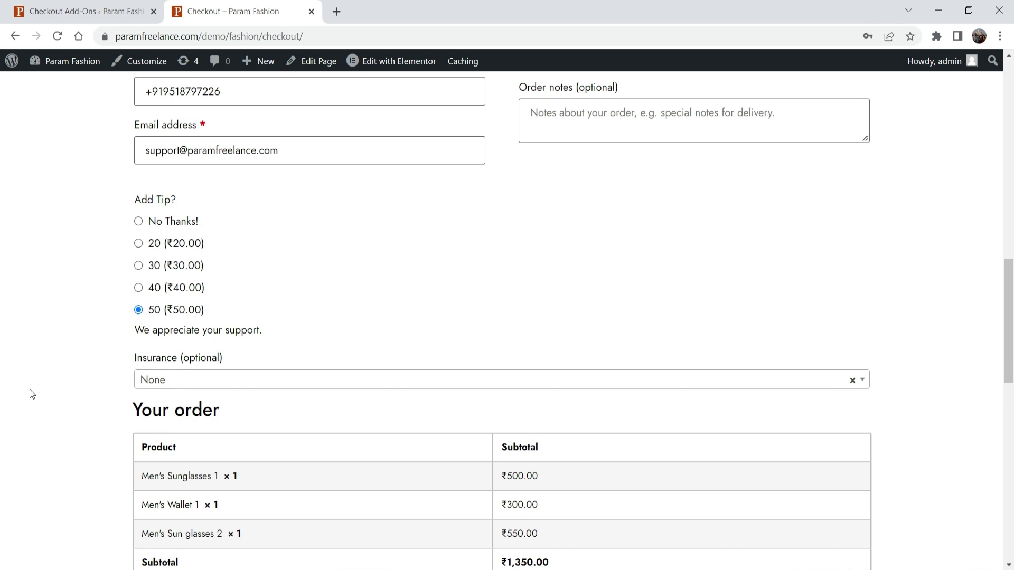
scroll(50, 390, "down", 2)
left_click(210, 312)
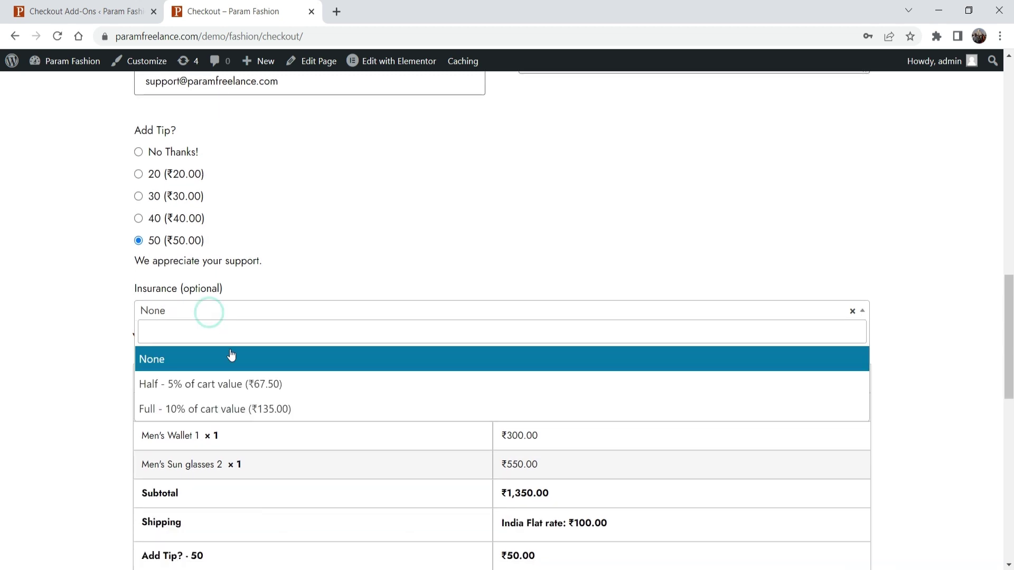
left_click(245, 384)
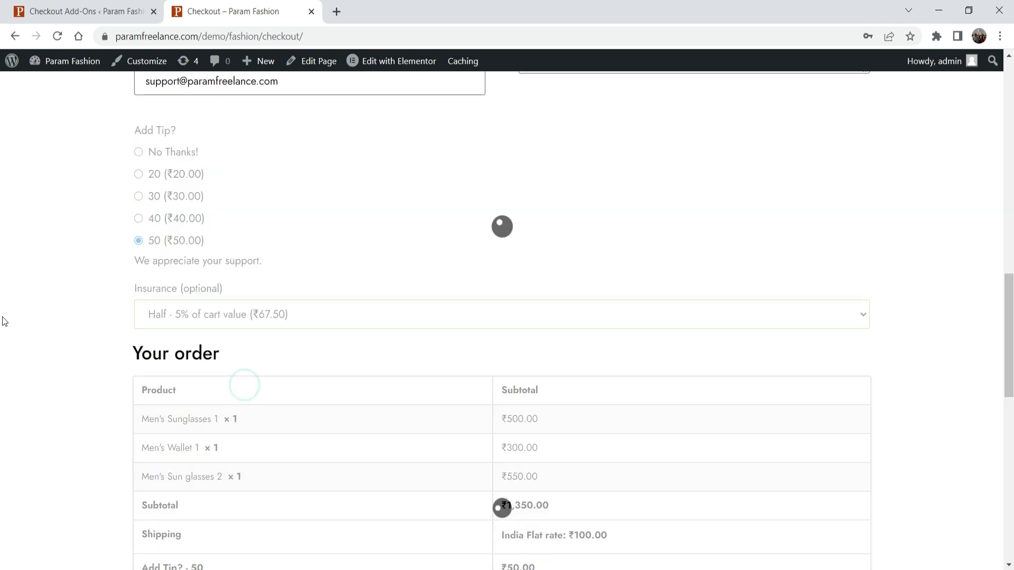
scroll(2, 289, "down", 2)
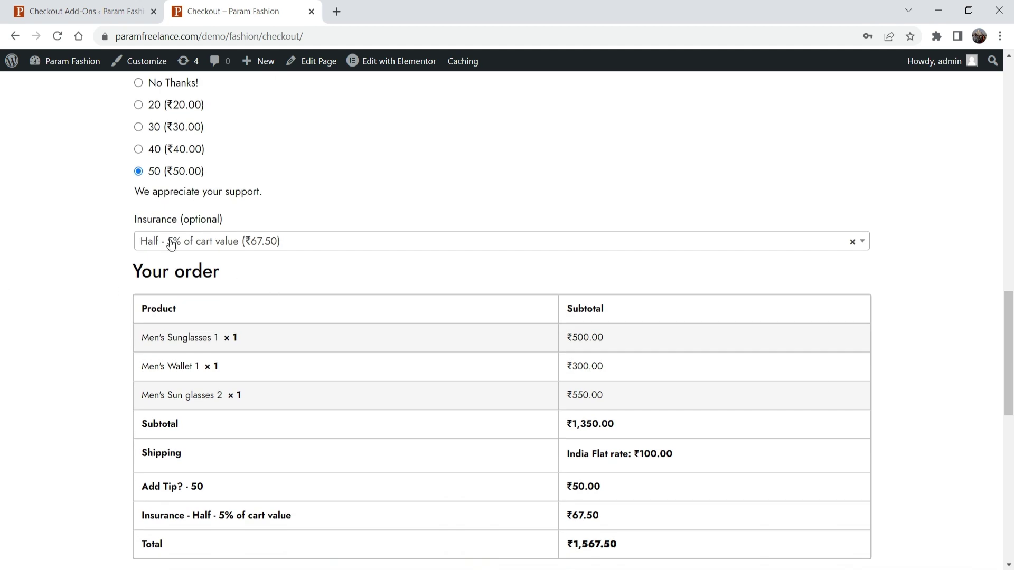
scroll(887, 365, "down", 3)
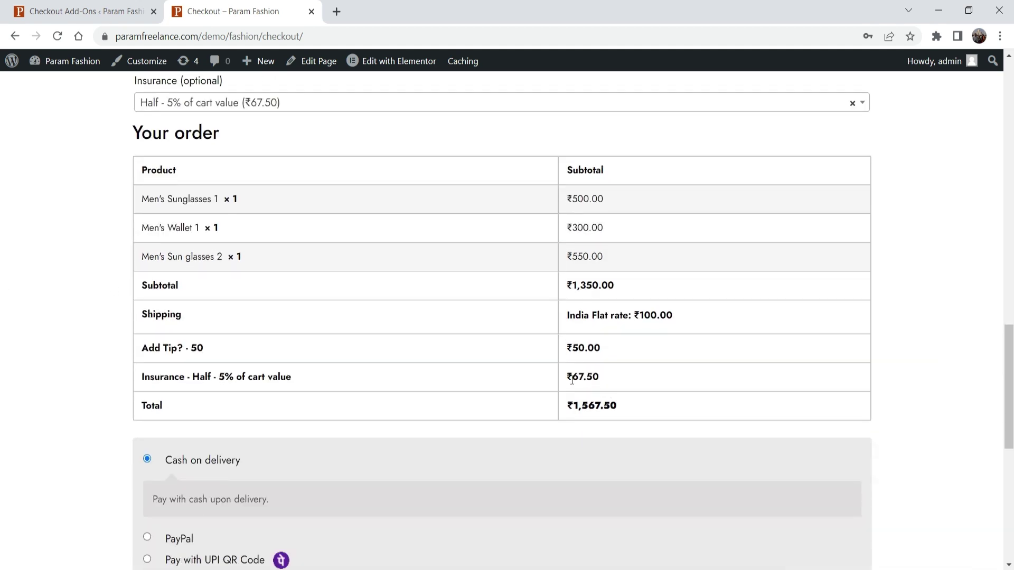
double_click(588, 380)
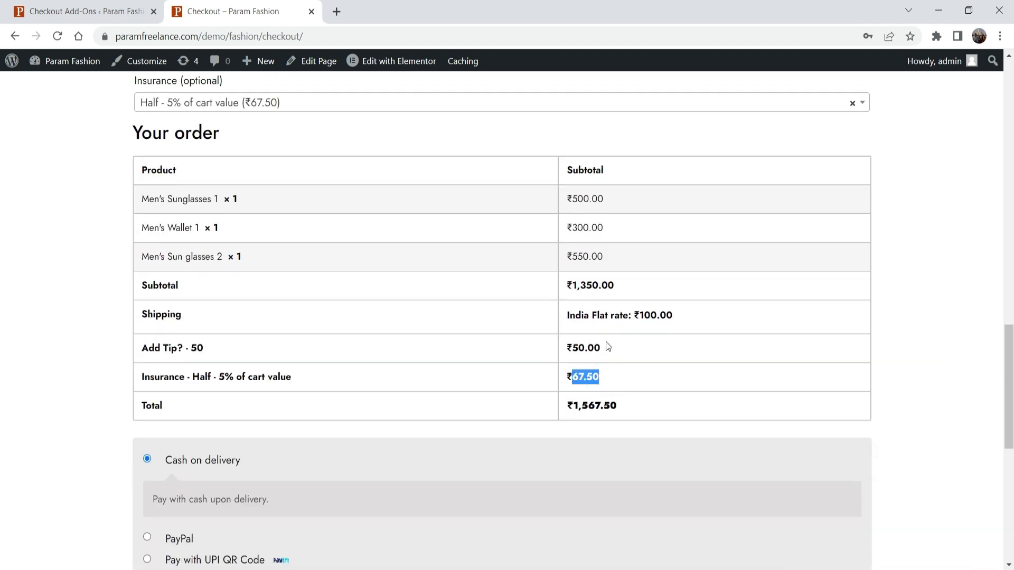
Switch the insurance to "Full - 10% of cart value" and check the resulting fee in the order summary.
scroll(2, 285, "up", 3)
left_click(304, 245)
left_click(282, 339)
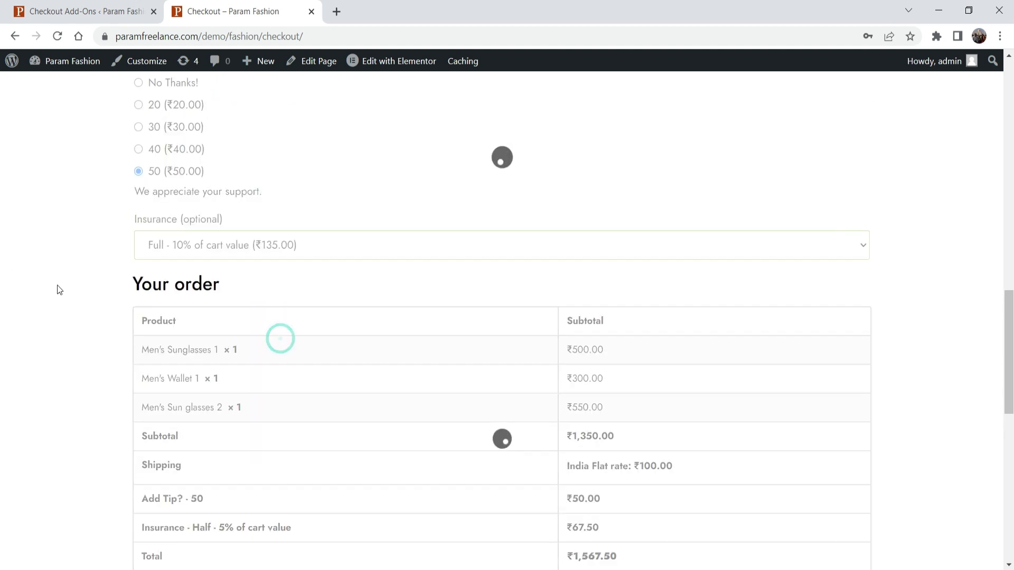
scroll(872, 332, "down", 3)
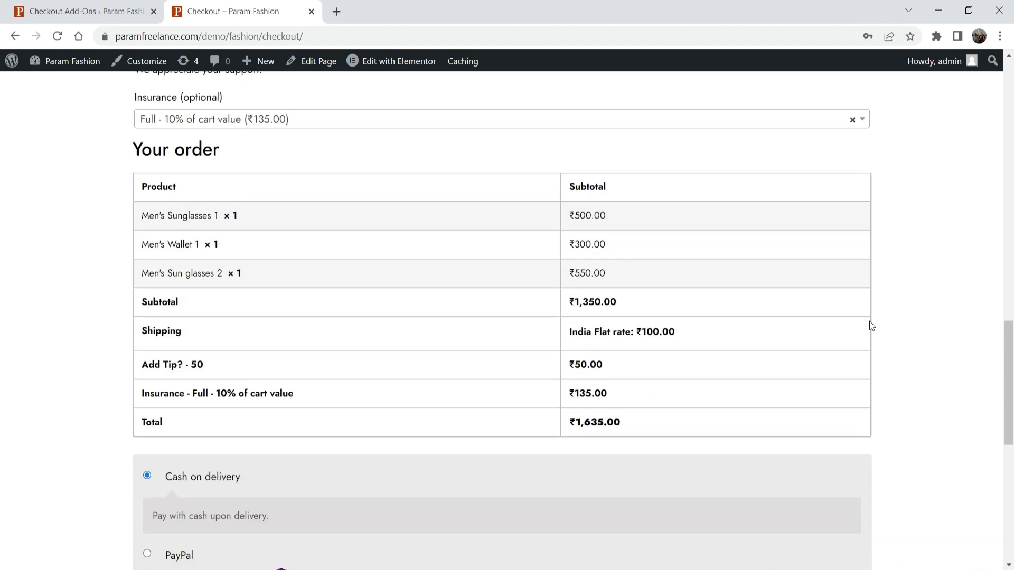
mouse_move(576, 395)
left_mouse_down()
mouse_move(619, 395)
mouse_move(563, 397)
left_mouse_up()
left_click(3, 362)
Review the items and subtotal in the store's cart, and look over the checkout form again.
scroll(31, 348, "up", 3)
scroll(452, 277, "up", 15)
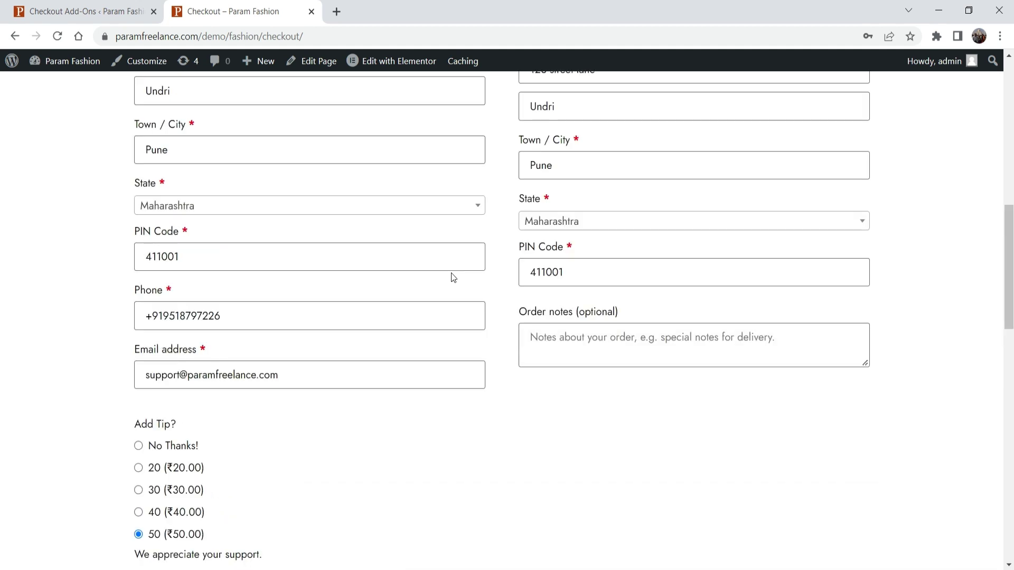
left_click(945, 150)
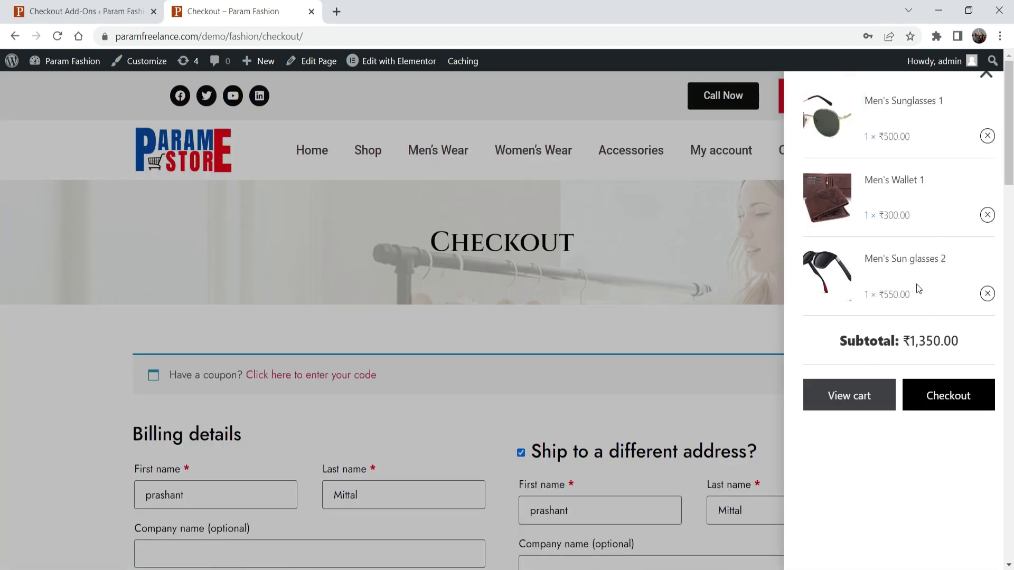
left_click(3, 431)
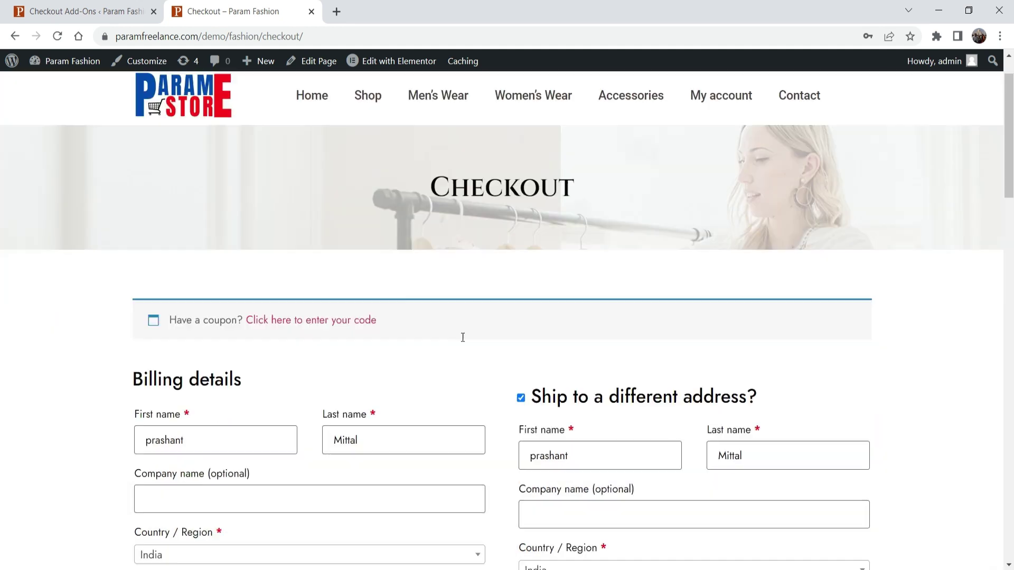
scroll(455, 340, "down", 12)
scroll(224, 215, "down", 5)
scroll(271, 231, "up", 9)
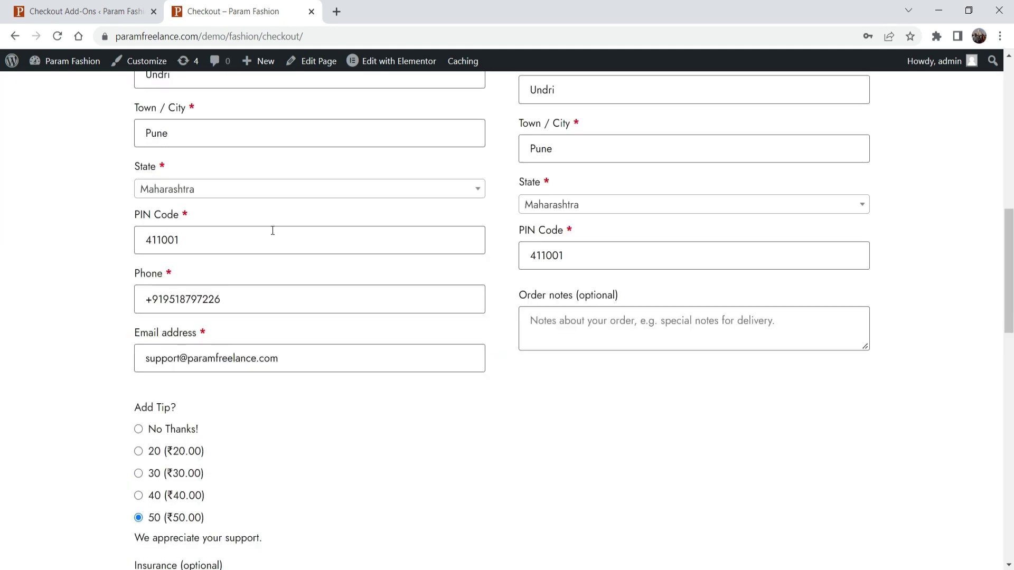
Return to the Checkout Add-Ons admin page and start a new add-on with "Is this gift?" as its name and checkout label.
left_click(79, 11)
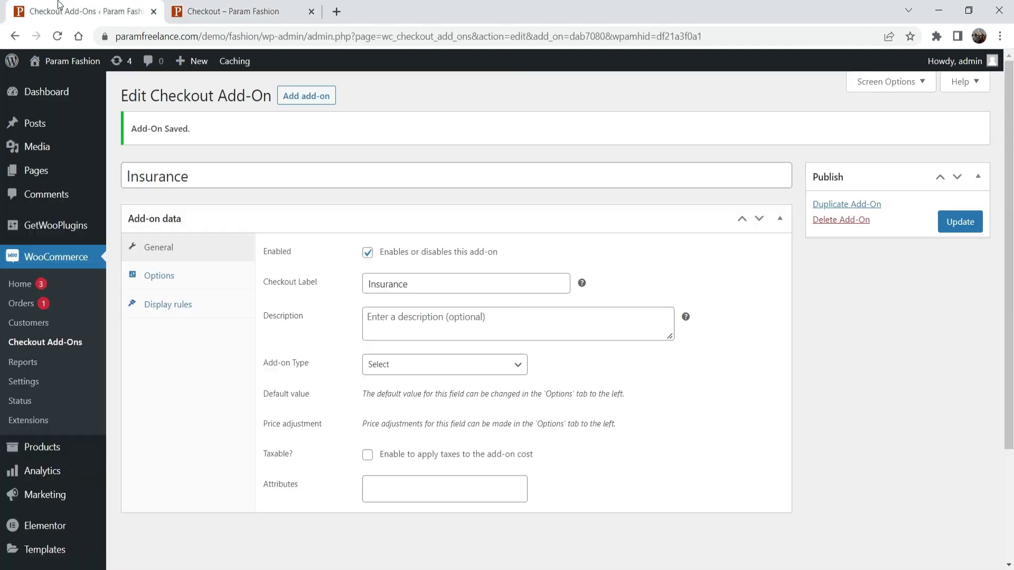
left_click(318, 100)
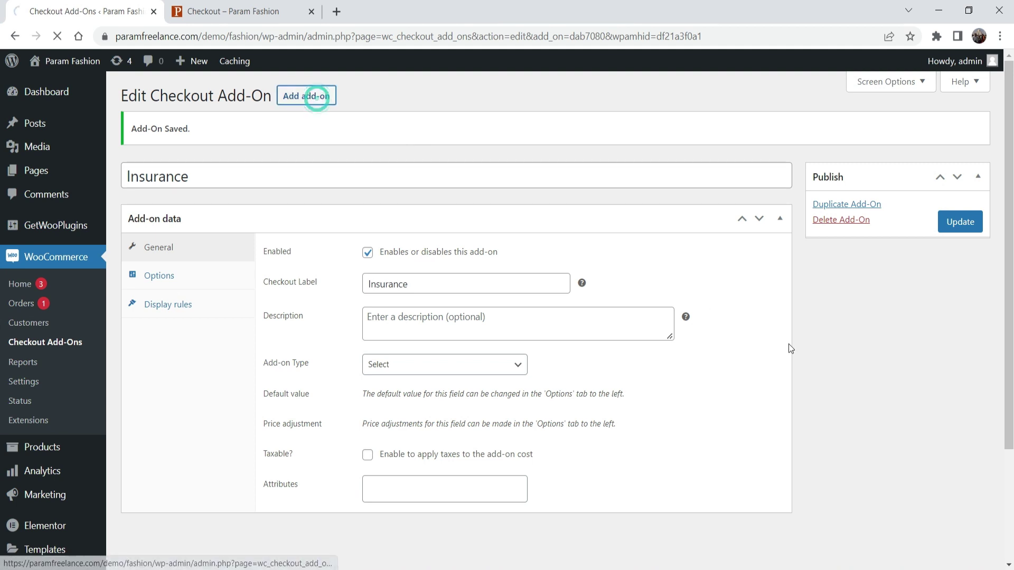
left_click(238, 11)
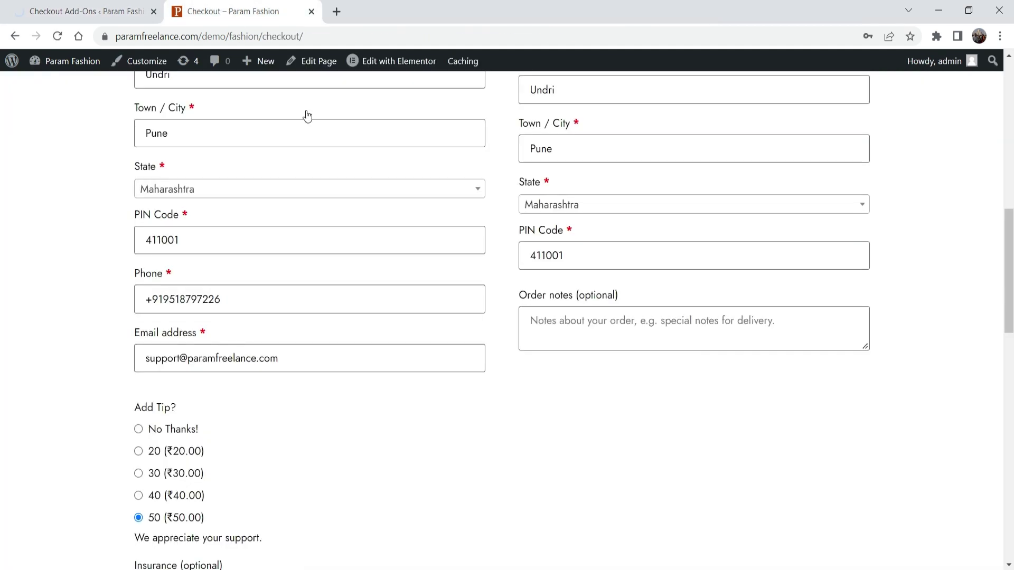
scroll(391, 245, "down", 4)
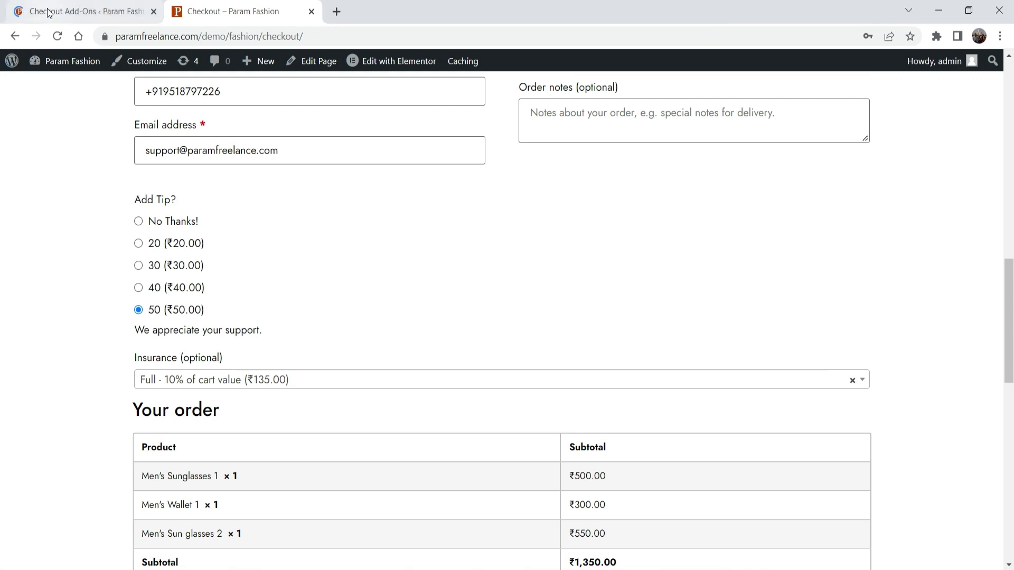
left_click(85, 11)
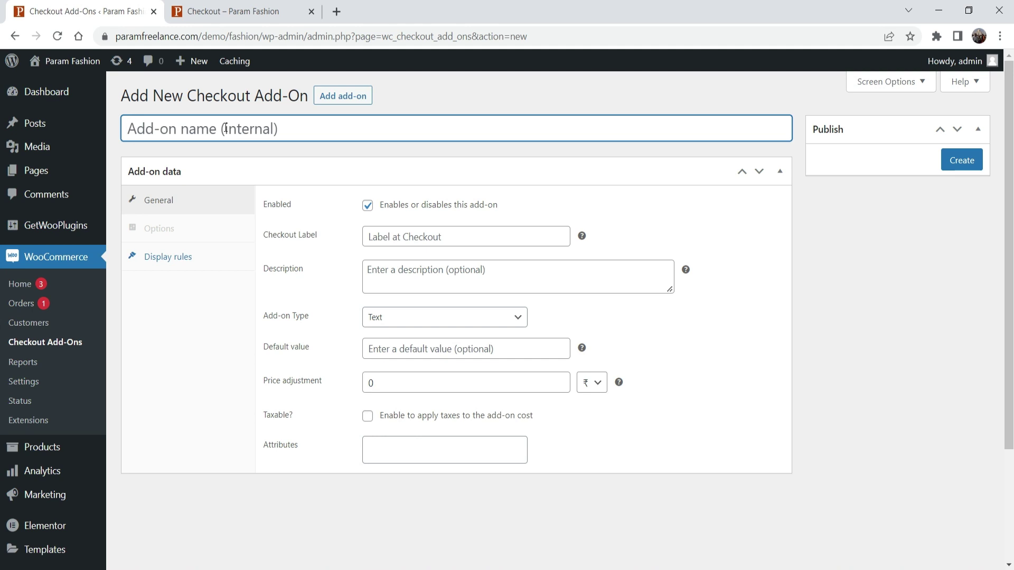
left_click(226, 128)
type("Is this g")
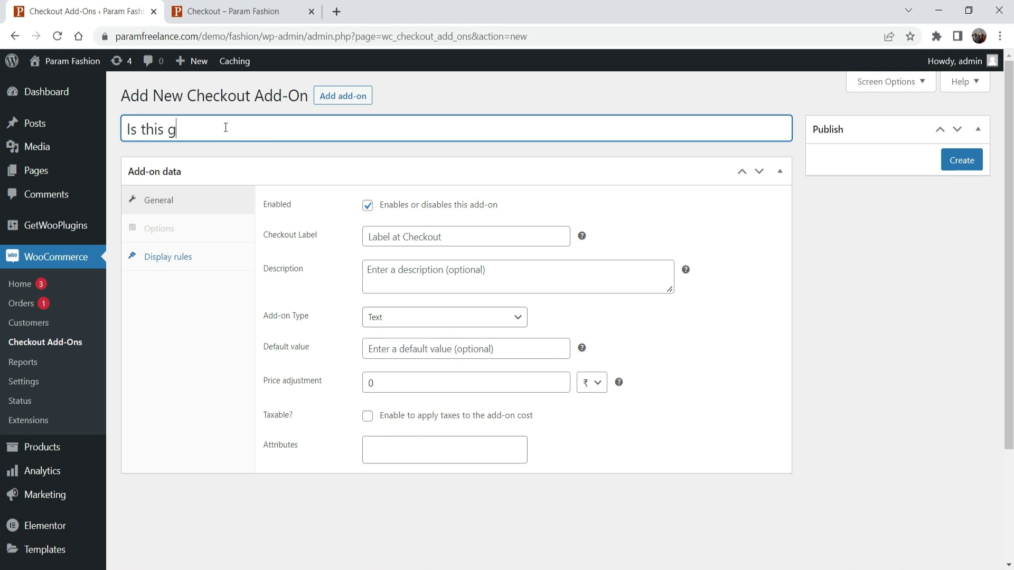
type("if")
left_click(397, 236)
type("Is this gift?")
Give the gift add-on the description "Do you want to use gift Wrap?" and set its type to Checkbox.
left_click(409, 272)
type("Do yoiu wa")
key("BackSpace")
key("BackSpace")
key("BackSpace")
key("BackSpace")
key("BackSpace")
type("u want to use gift Wrap?")
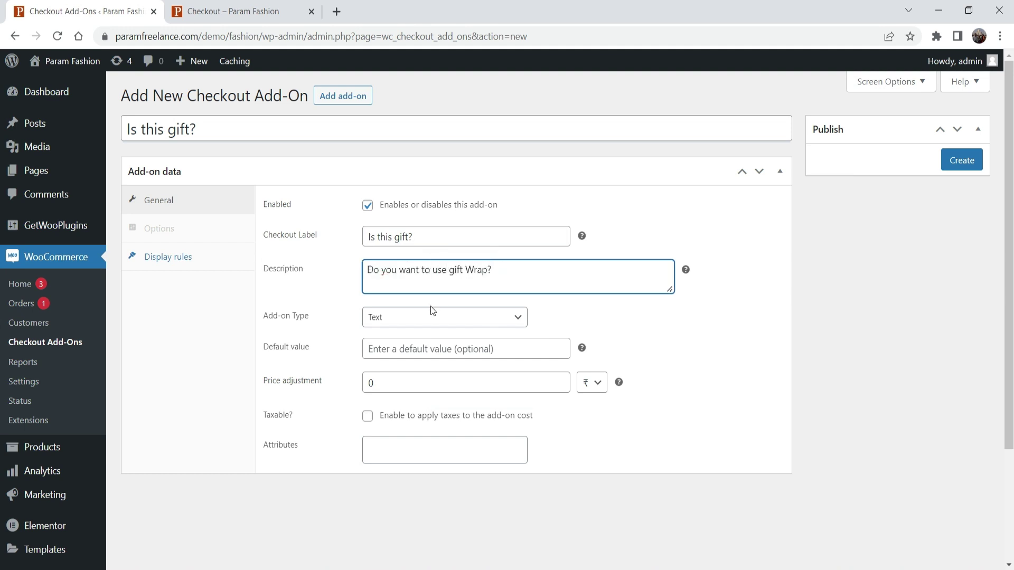
left_click(429, 316)
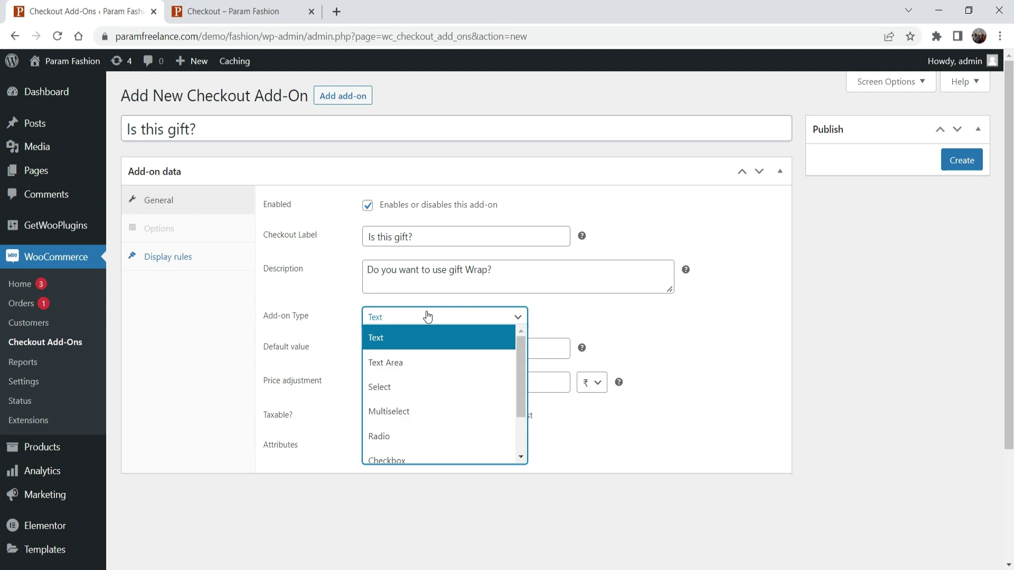
left_click(420, 456)
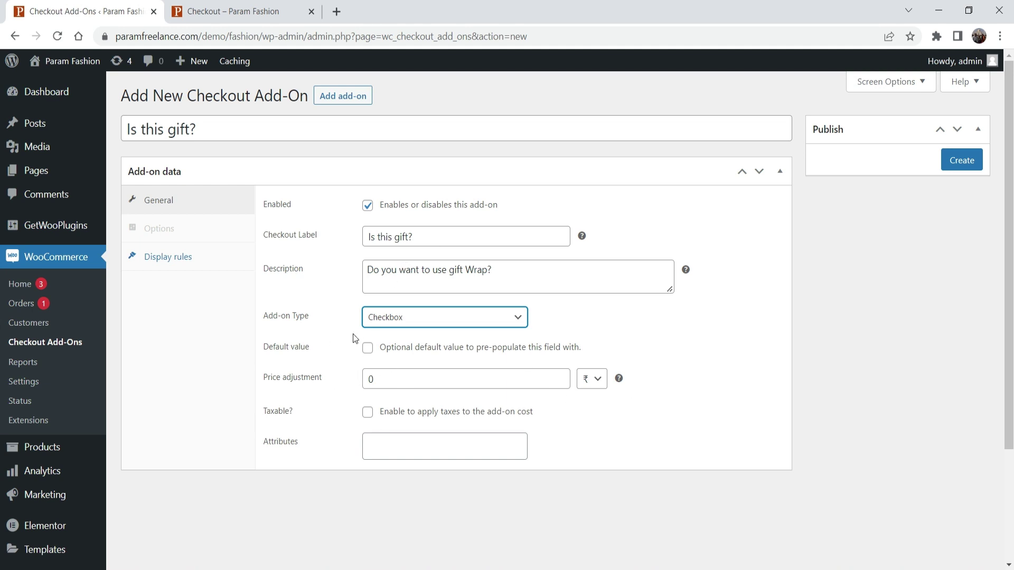
Open the gift add-on's display rules and its choice of product or category condition.
left_click(179, 258)
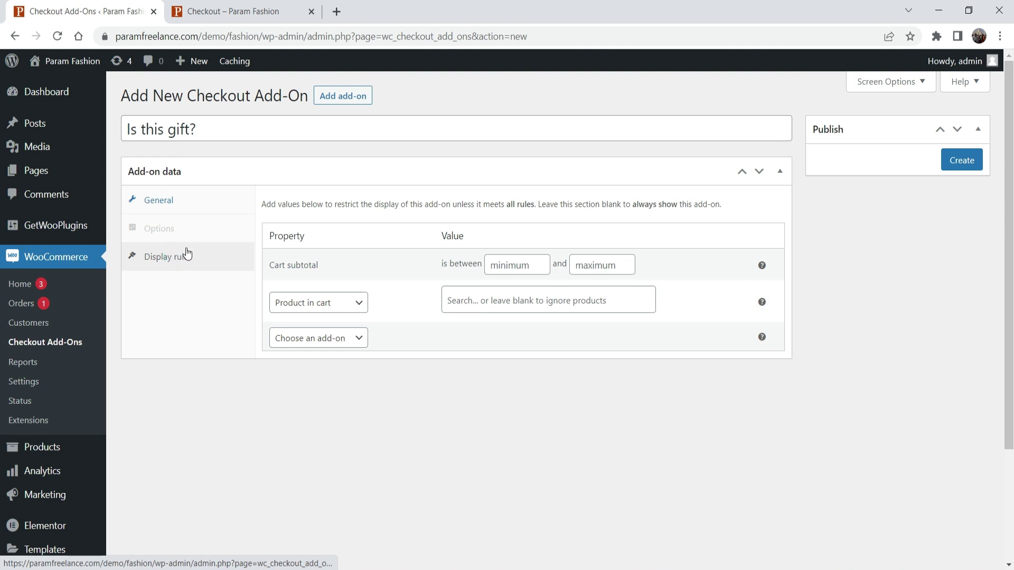
left_click(311, 305)
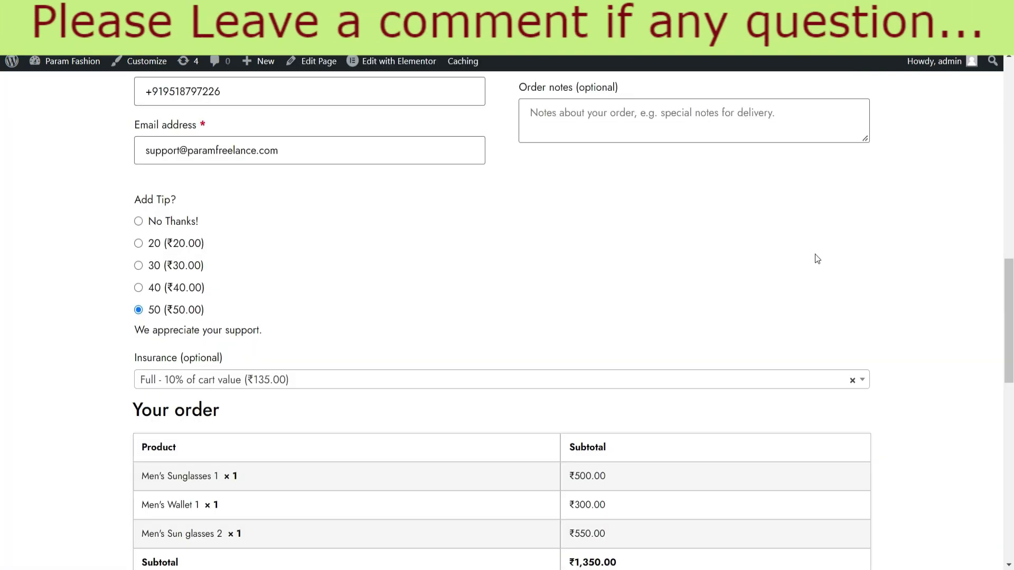
Go from the store's checkout page to its Shop page.
scroll(808, 246, "up", 10)
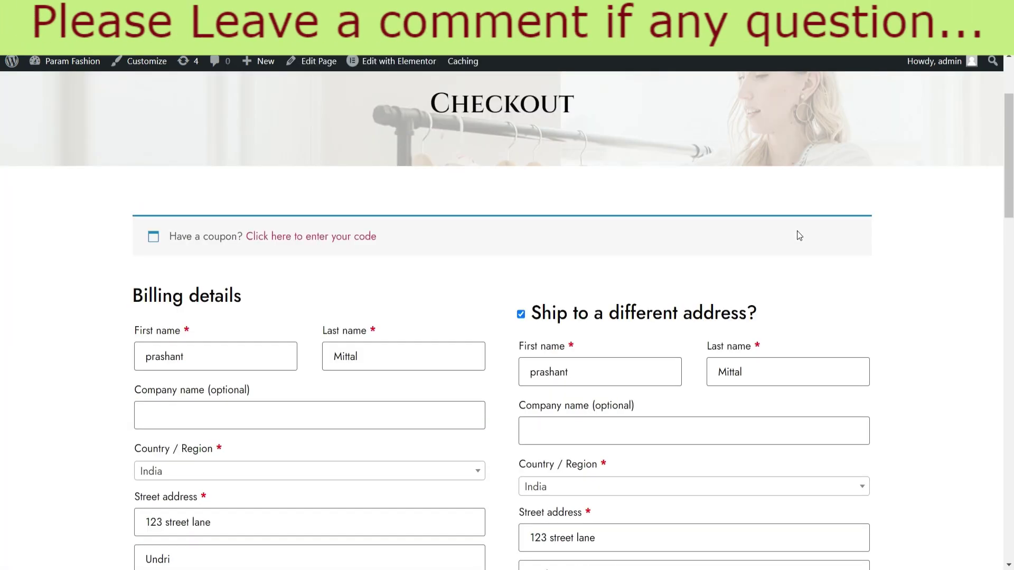
left_click(376, 149)
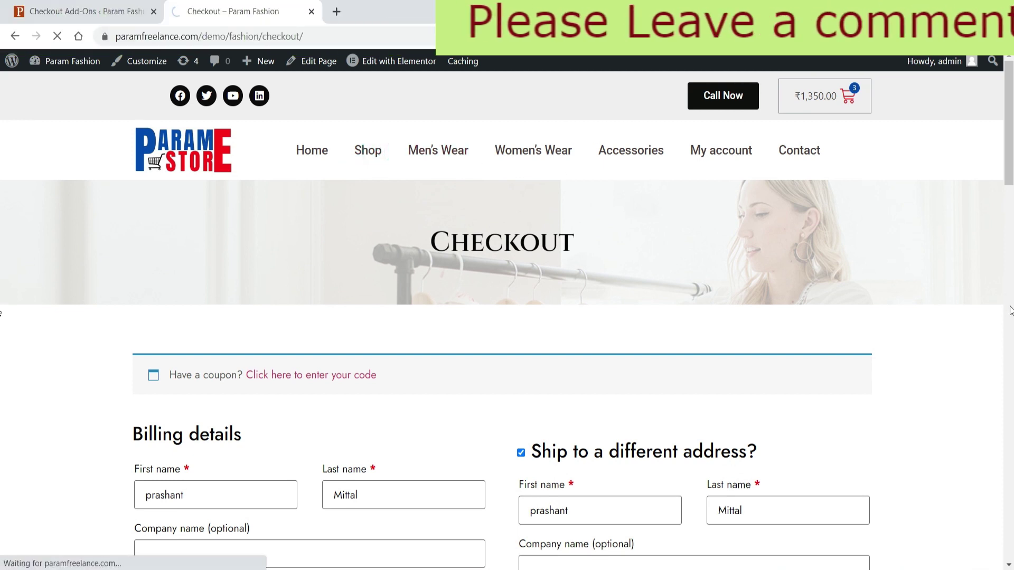
Look through the Shop page's products for a wallet and return to the gift add-on's display rules.
scroll(974, 307, "down", 5)
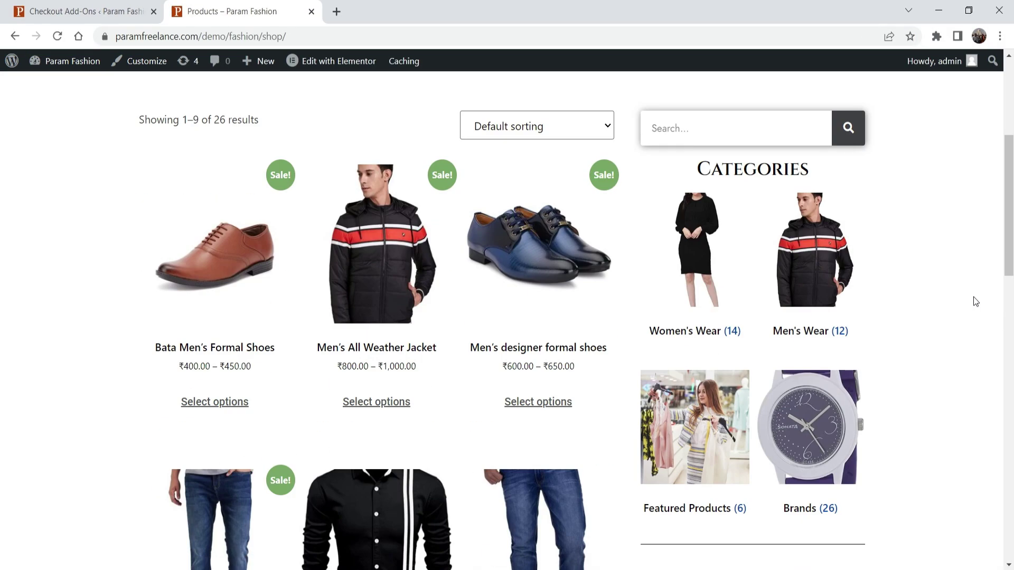
scroll(974, 298, "down", 12)
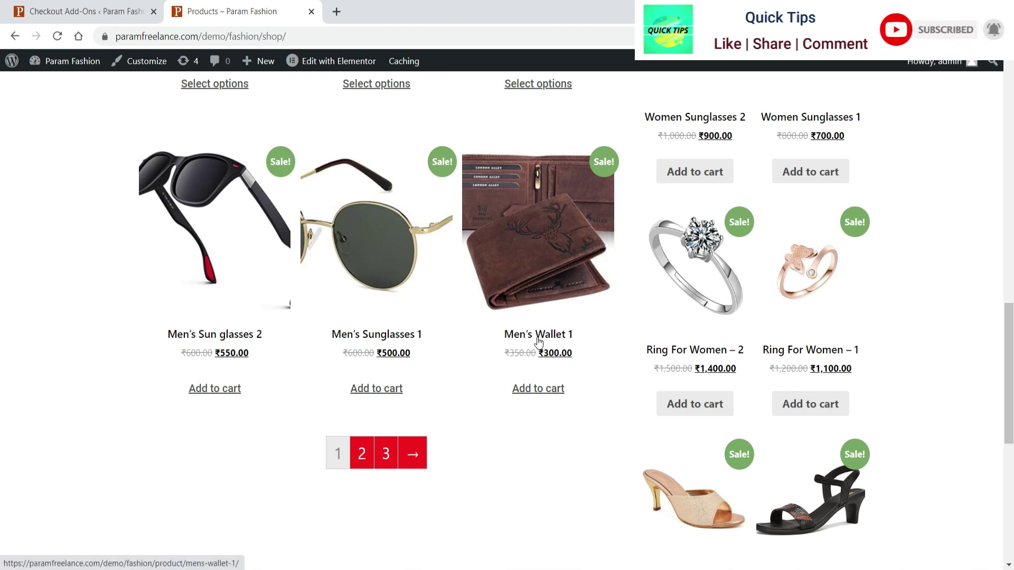
left_click(43, 12)
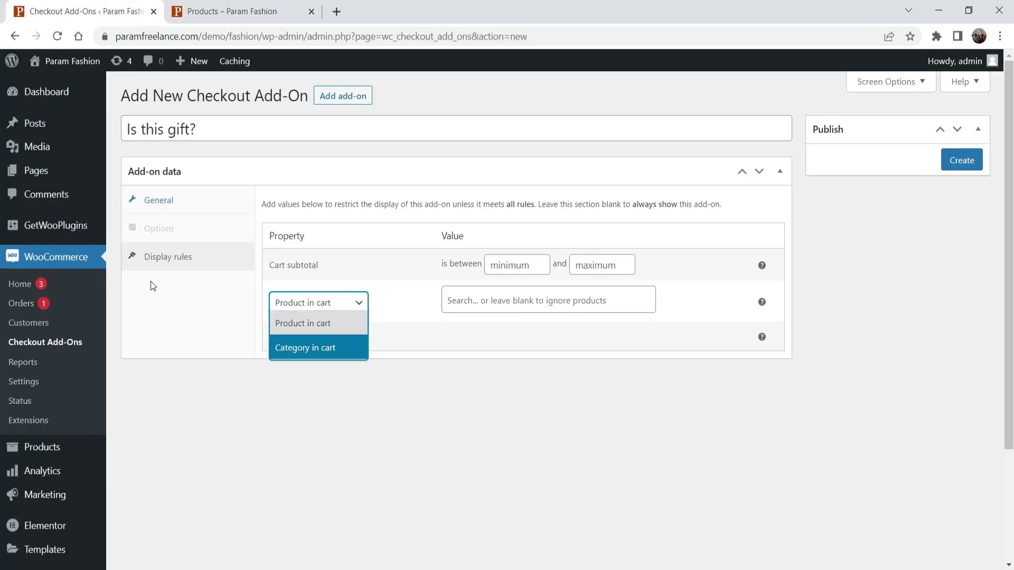
Restrict the gift add-on's display to carts containing the Wallet category.
left_click(310, 347)
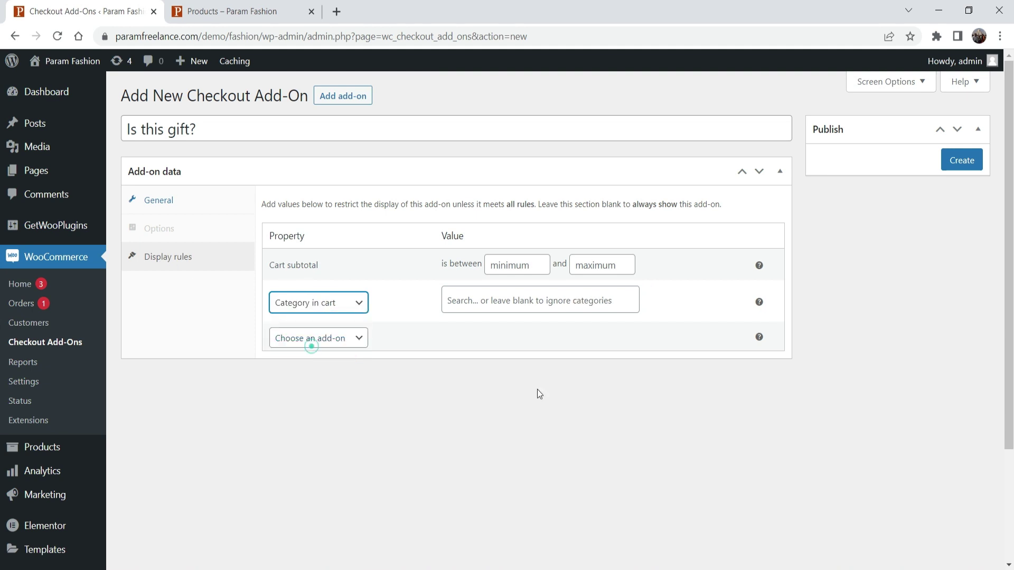
left_click(486, 302)
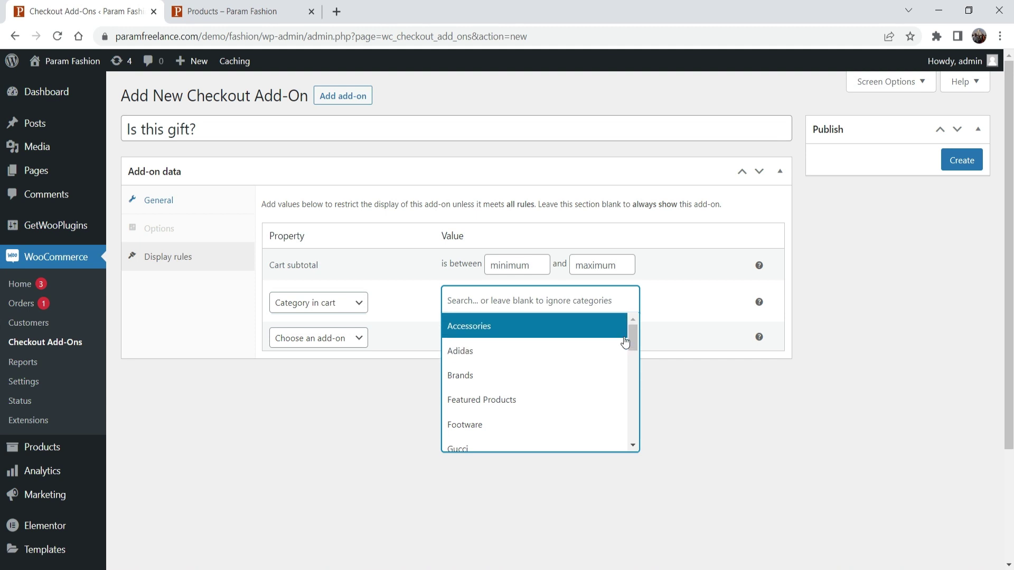
left_click_drag(628, 339, 626, 434)
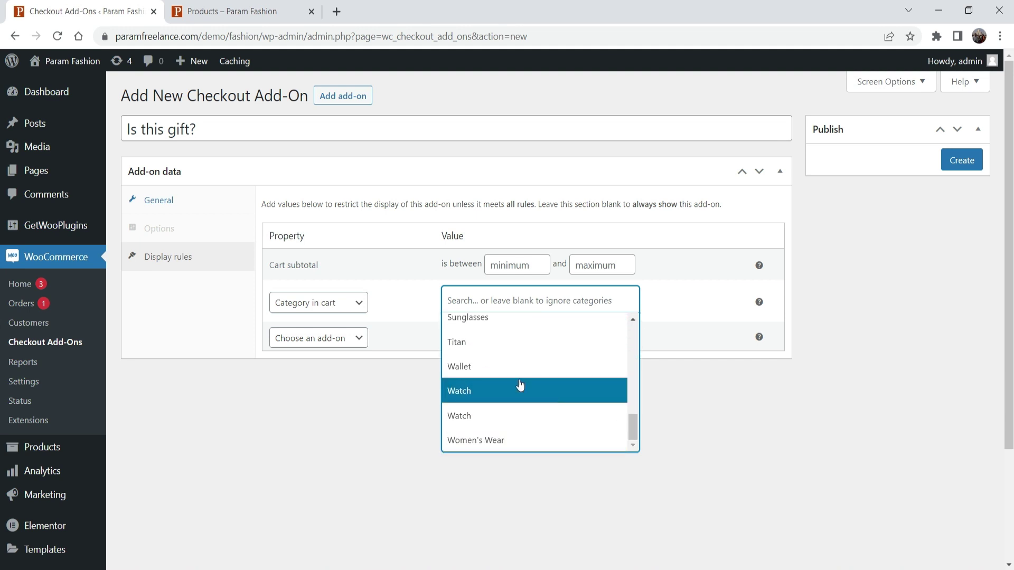
left_click(512, 365)
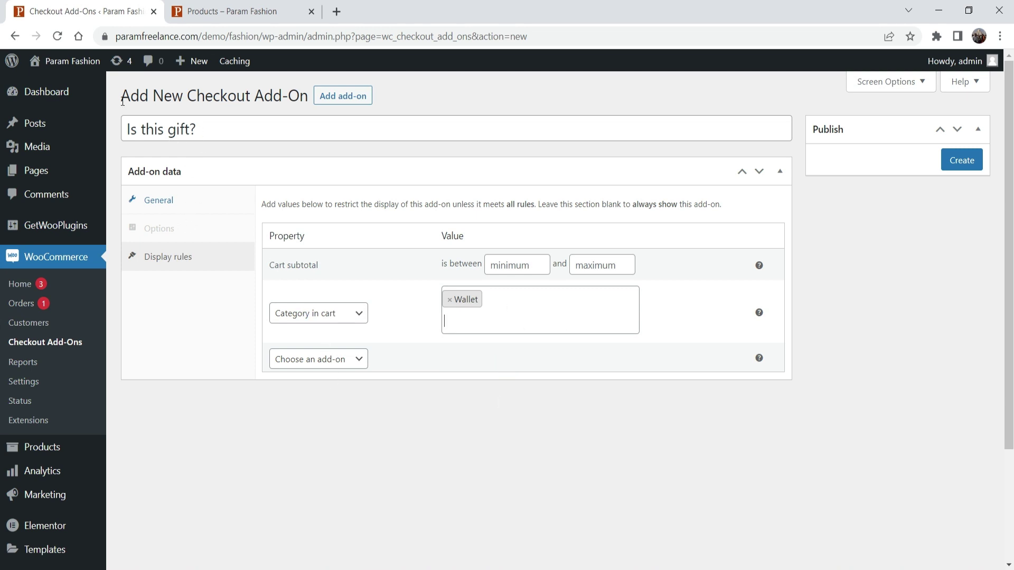
Set the gift add-on's display rule to Product in cart with Men's Wallet 1 and Men's Wallet 2, and create the add-on.
left_click(356, 313)
left_click(337, 335)
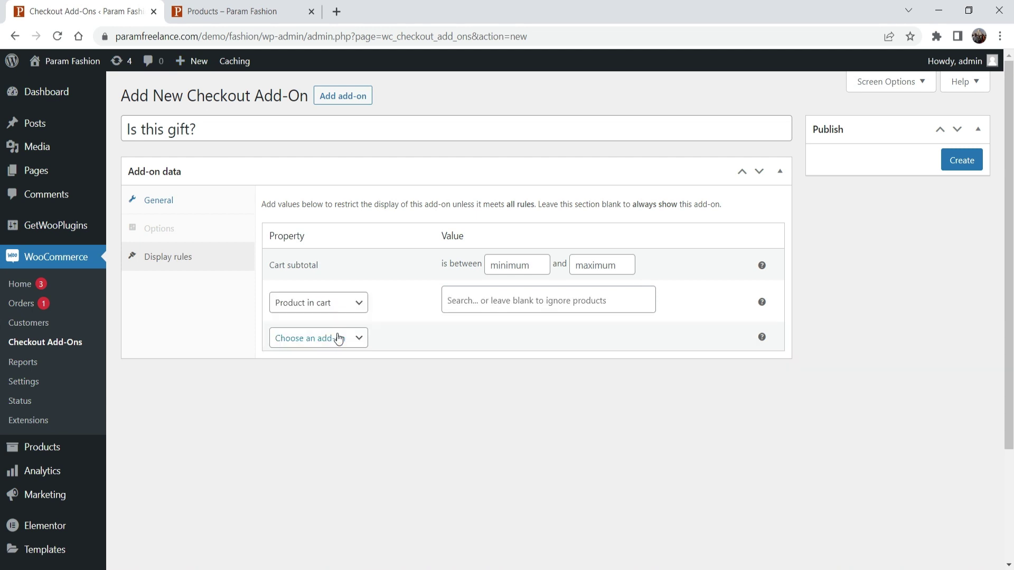
left_click(477, 298)
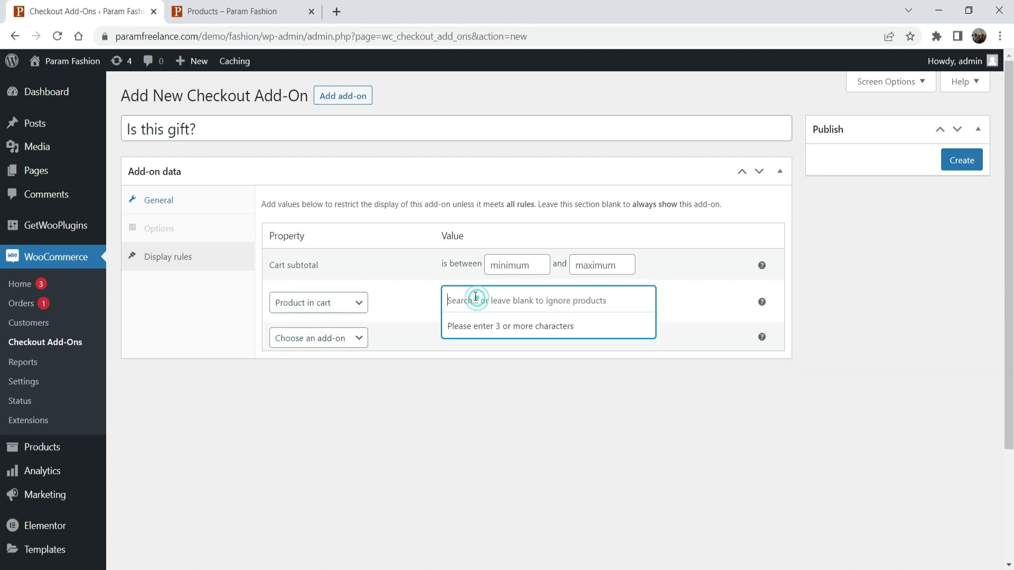
type("wall")
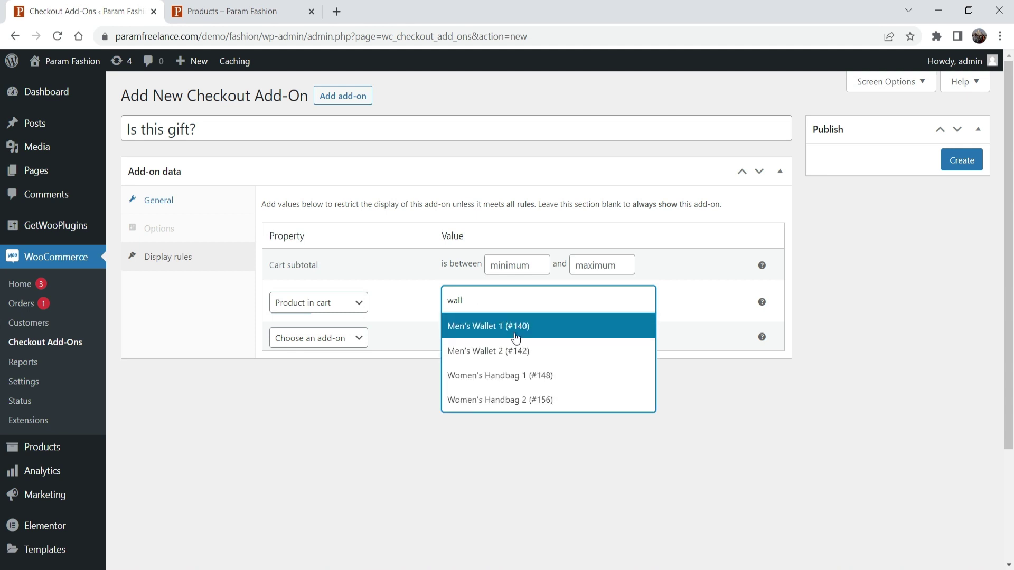
left_click(529, 326)
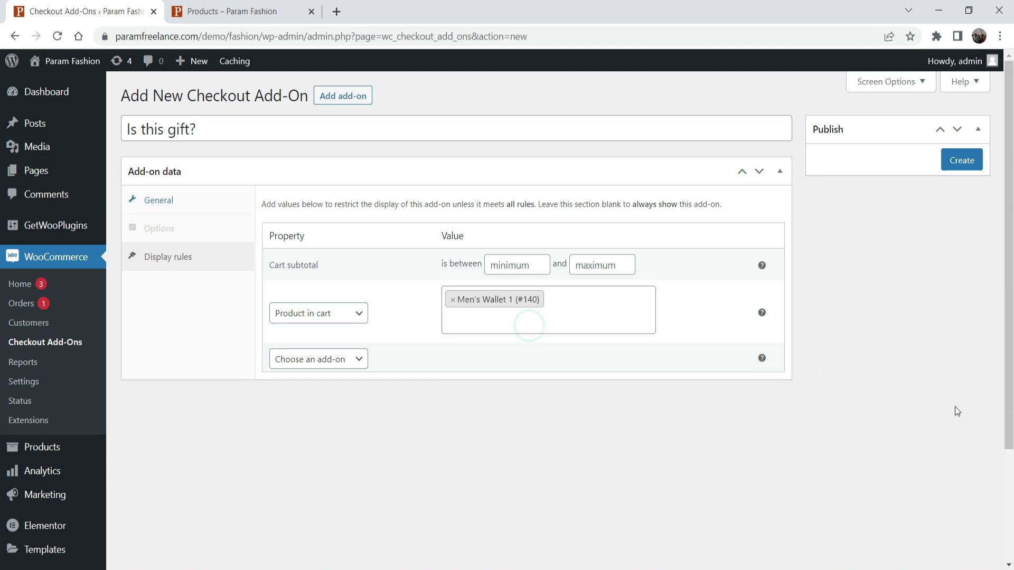
left_click(490, 321)
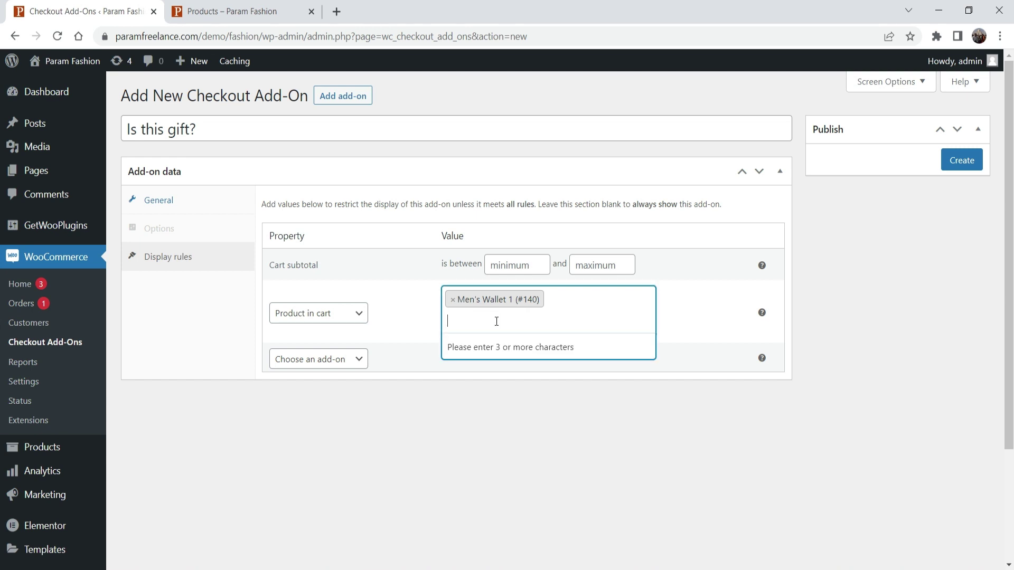
type("wall")
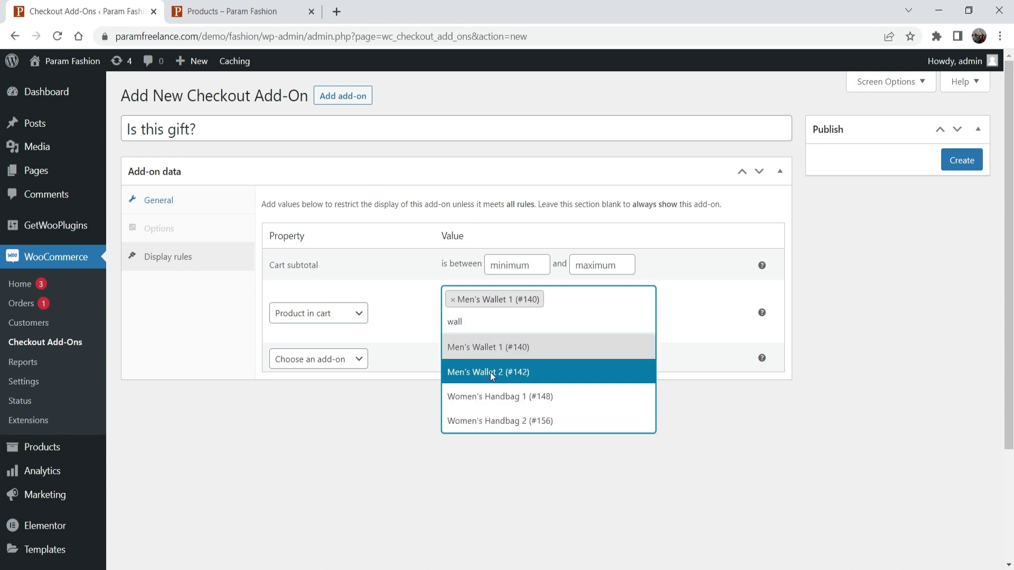
left_click(490, 372)
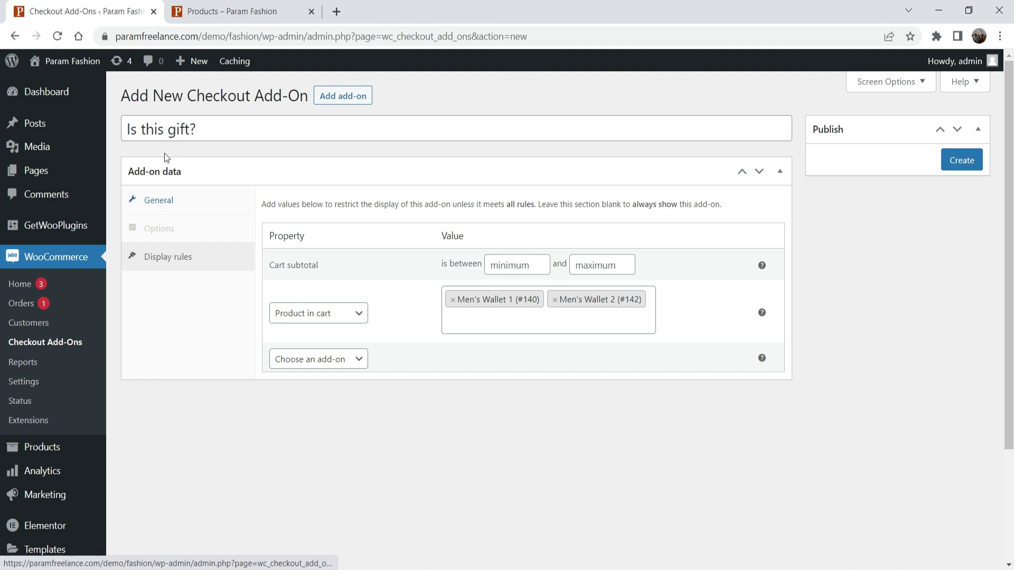
left_click(956, 167)
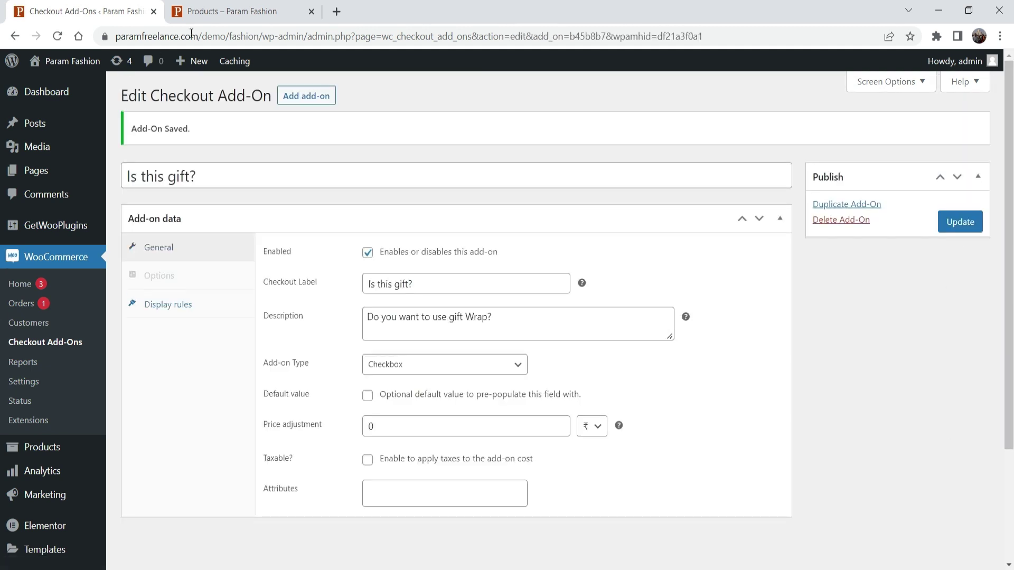
Open the store's checkout from the cart and examine the "Is this gift?" add-on and the products in the order.
left_click(232, 11)
scroll(601, 214, "up", 15)
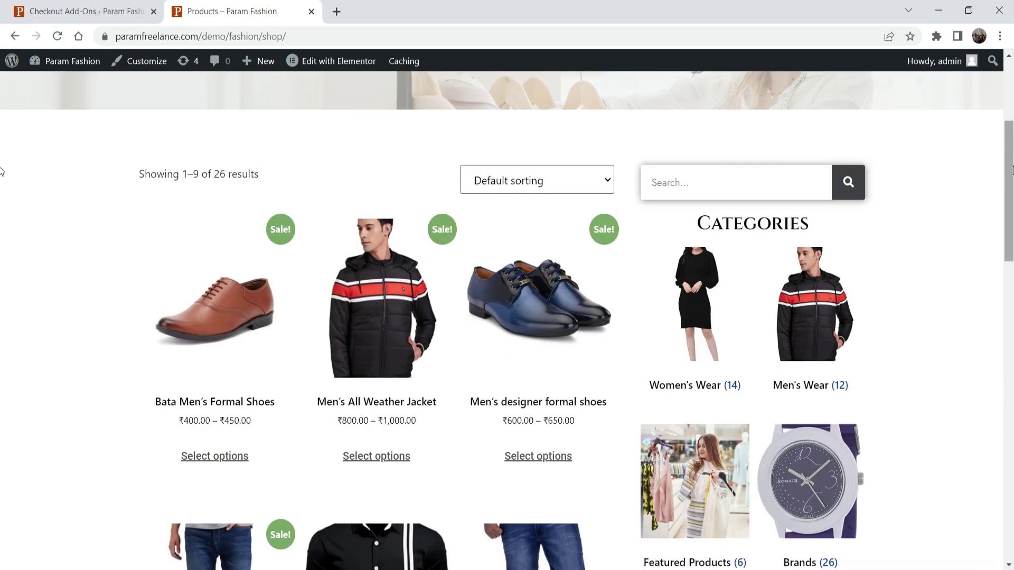
left_click(822, 97)
left_click(953, 399)
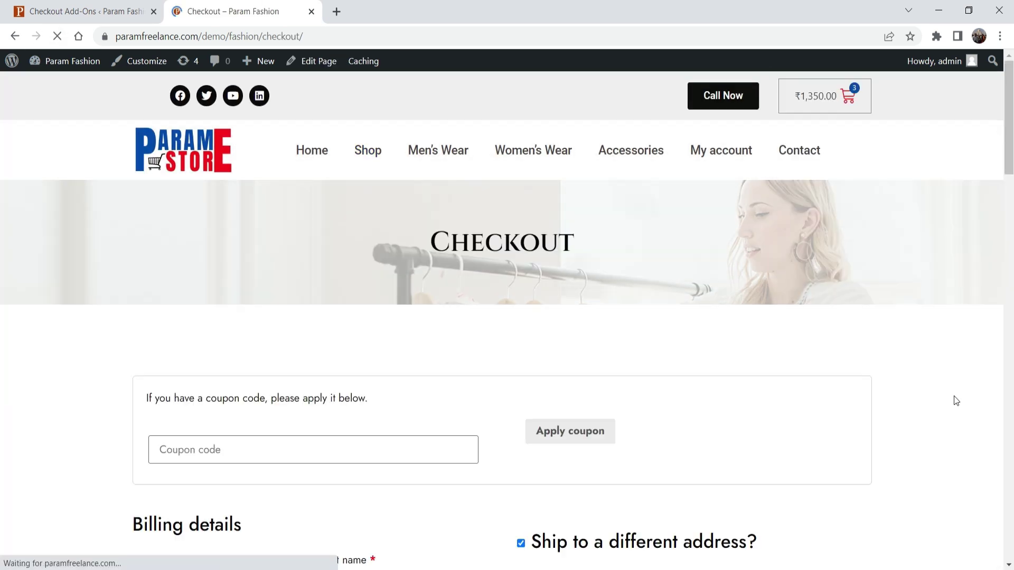
scroll(937, 264, "down", 15)
scroll(935, 262, "down", 6)
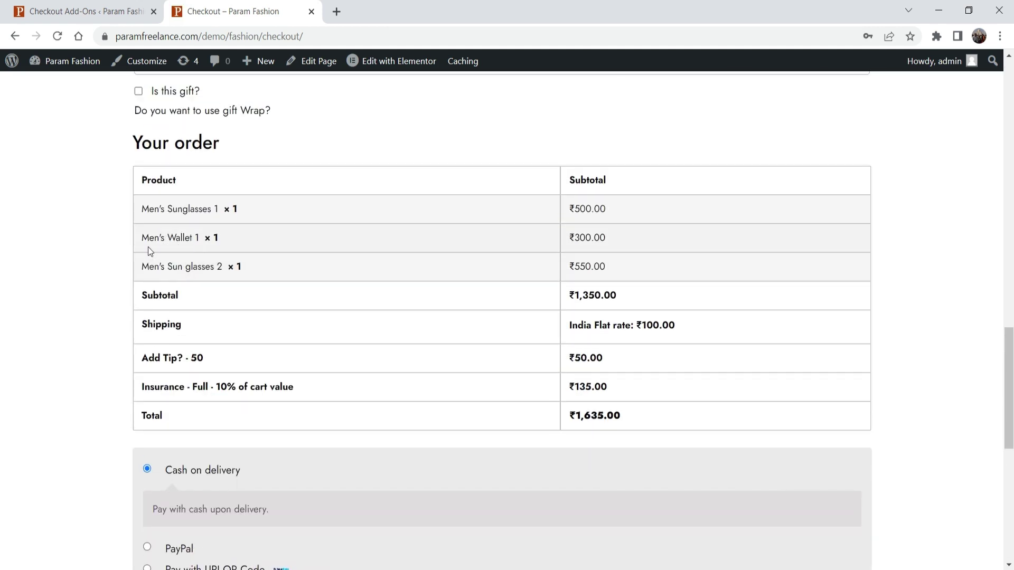
scroll(193, 246, "up", 3)
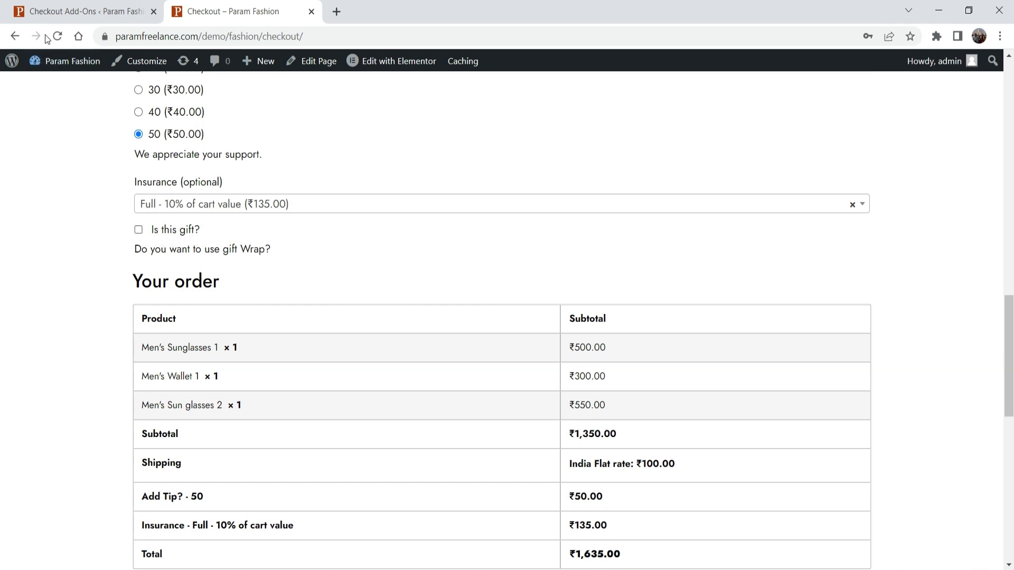
Start another checkout add-on in the admin with "Gift Wrapping" as its name and checkout label.
left_click(84, 12)
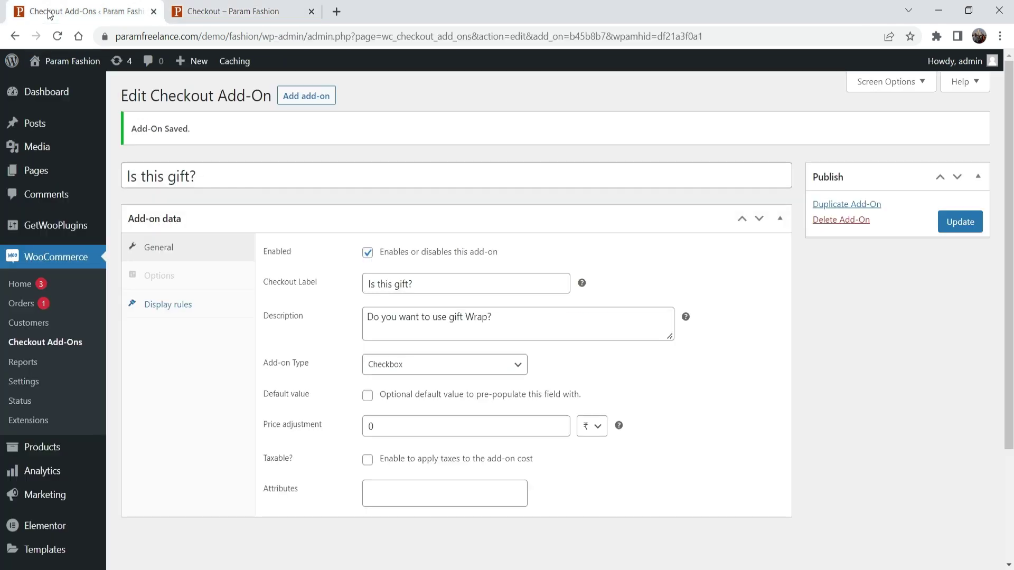
left_click(308, 95)
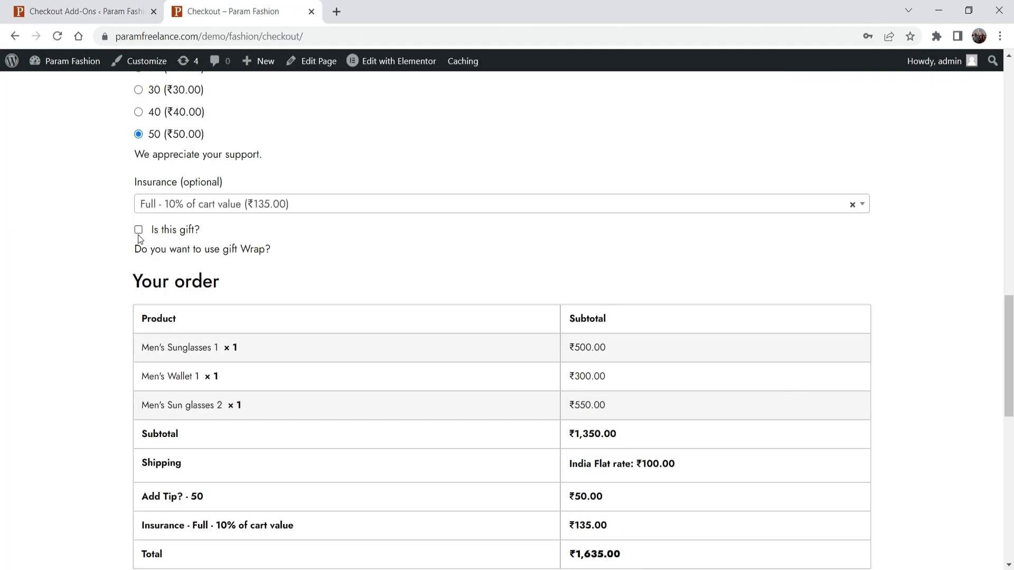
left_click(85, 11)
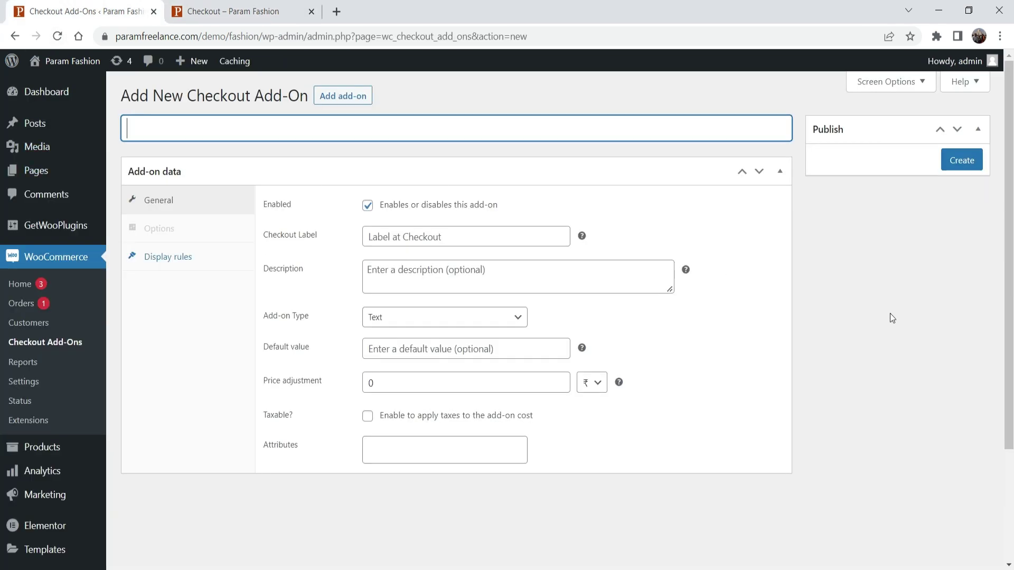
type("Gift Wrapping")
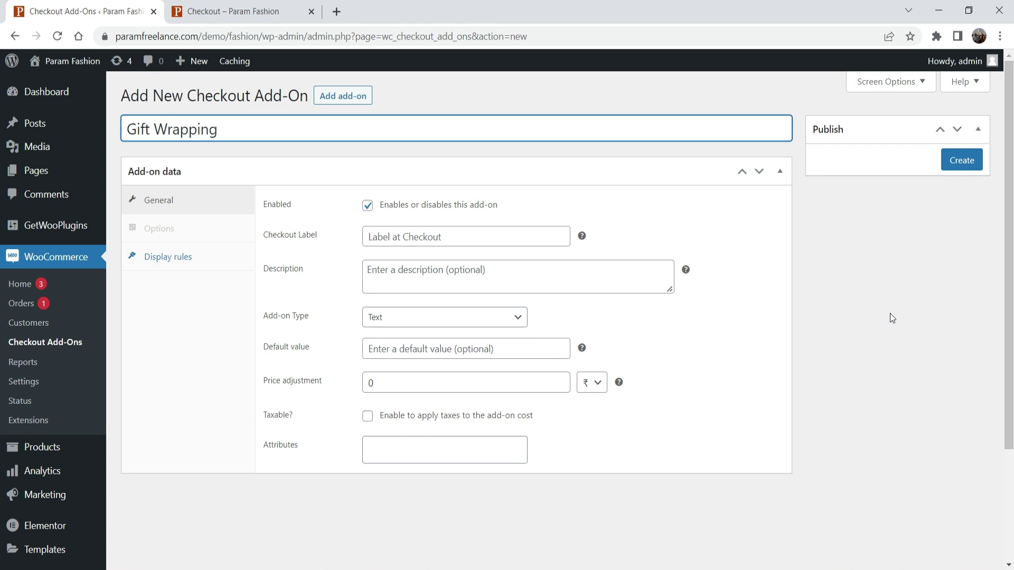
triple_click(253, 129)
key("ctrl+c")
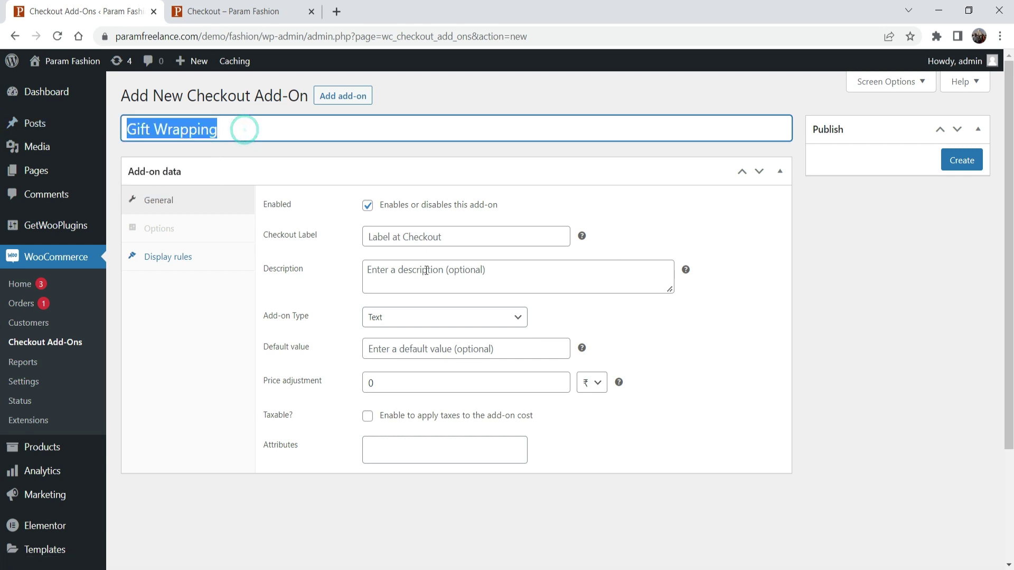
left_click(409, 233)
key("ctrl+v")
Set the Gift Wrapping add-on's type to Checkbox with a fixed price adjustment of ₹50.
left_click(438, 316)
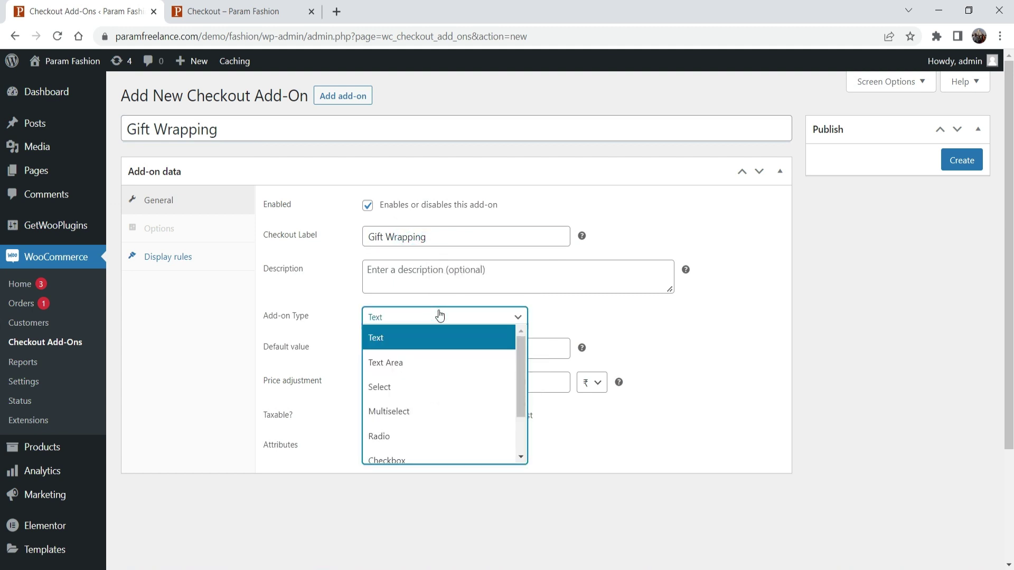
left_click(451, 453)
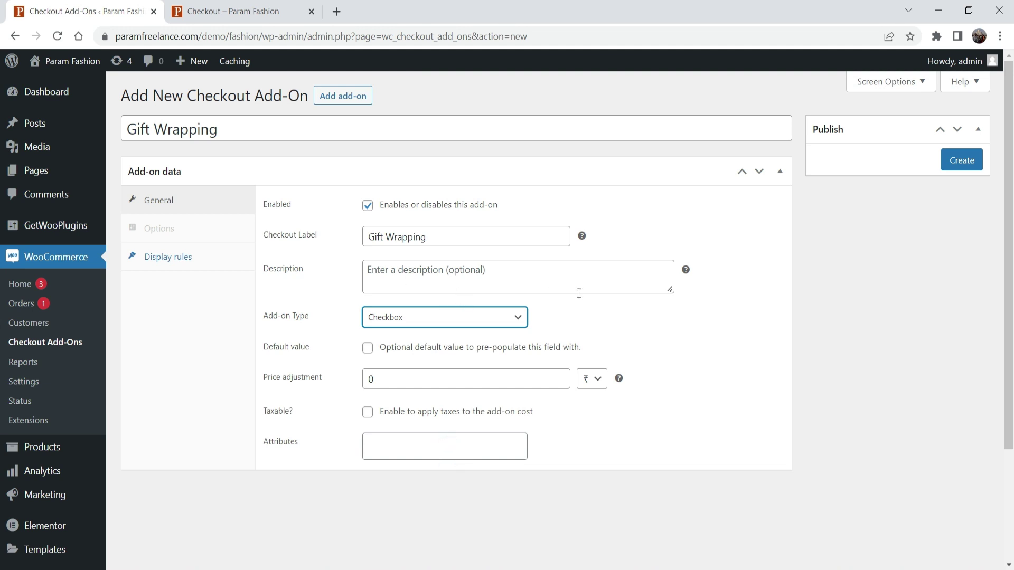
left_click(321, 380)
type("5")
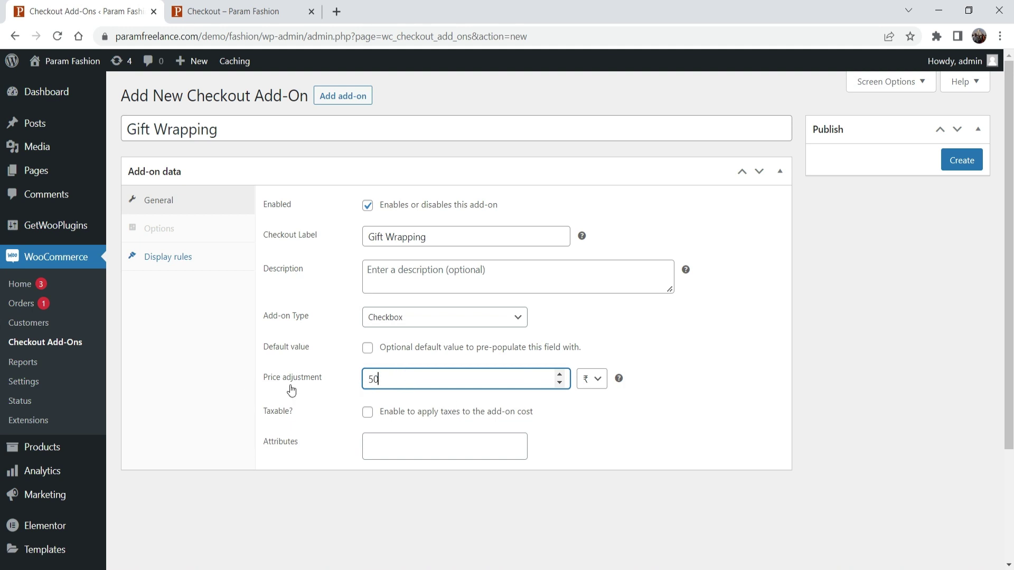
left_click(597, 379)
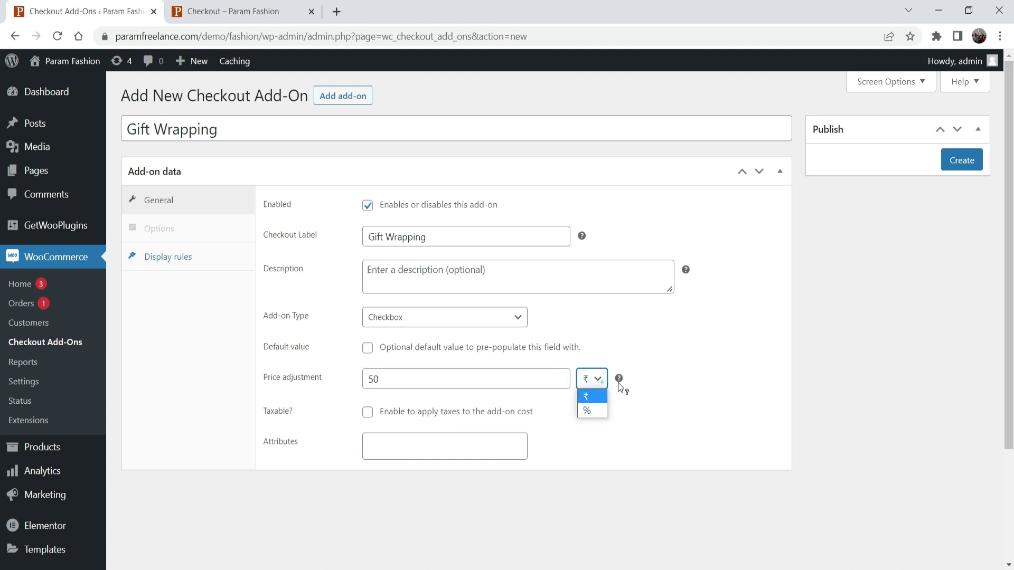
left_click(668, 390)
left_click(400, 379)
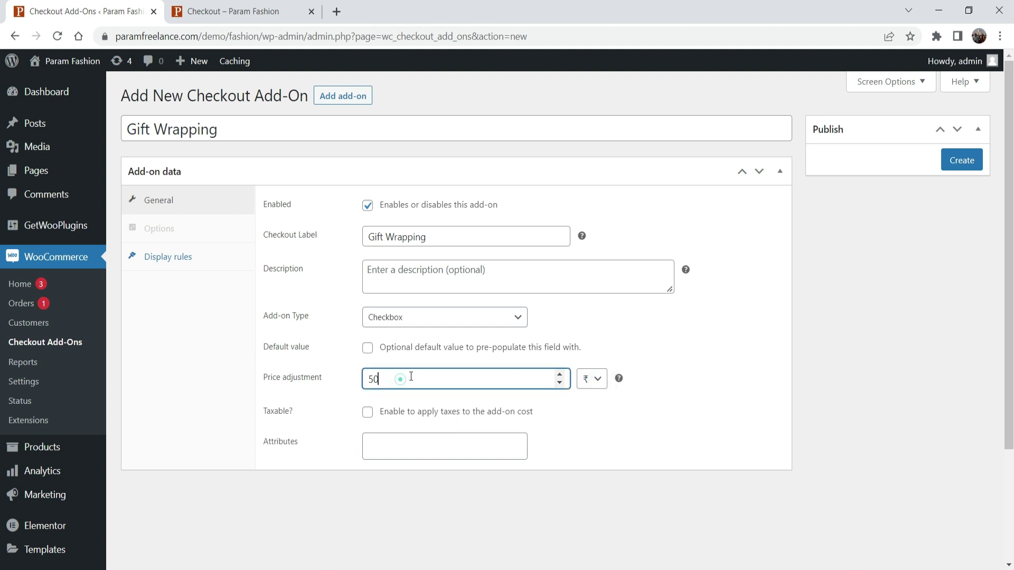
left_click(630, 425)
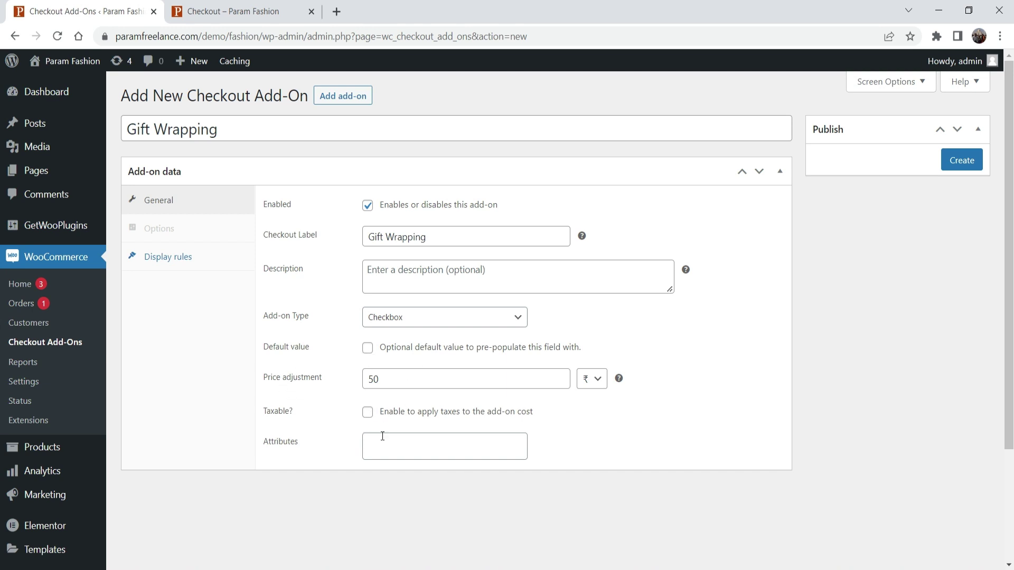
Open the Gift Wrapping add-on's display rules and review the "Is this gift?" checkbox on the store's checkout page.
left_click(168, 262)
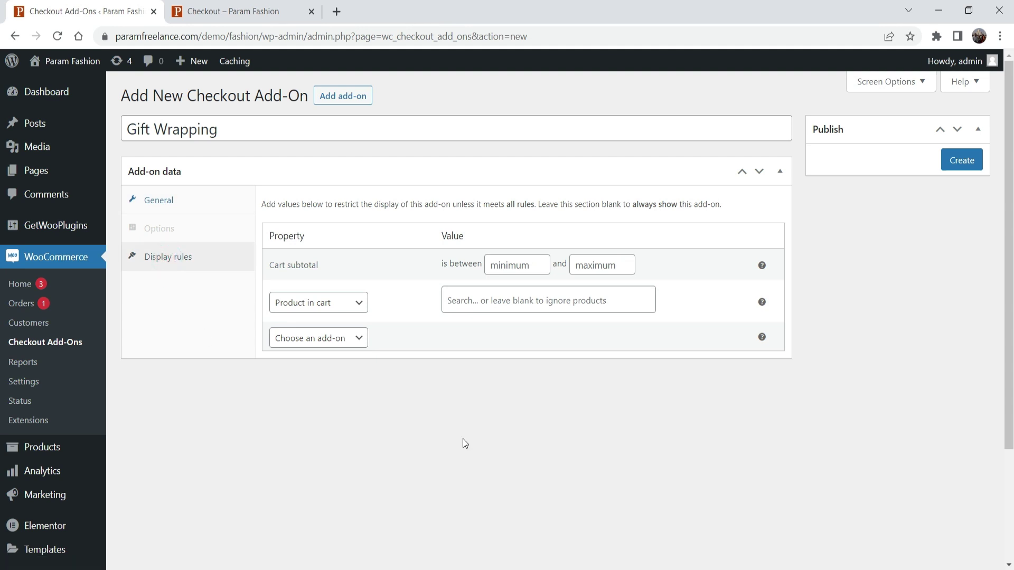
left_click(188, 20)
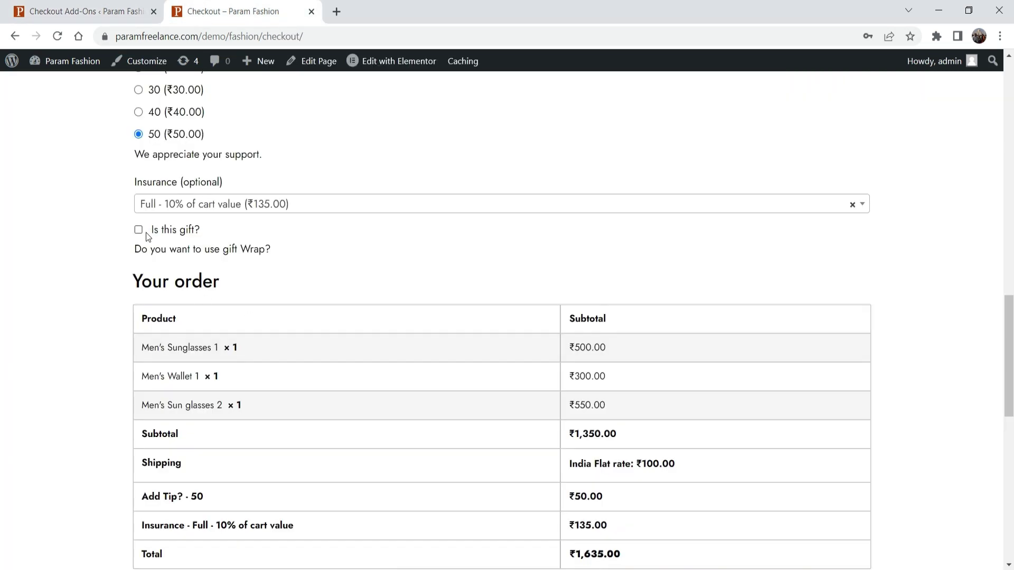
left_click(67, 20)
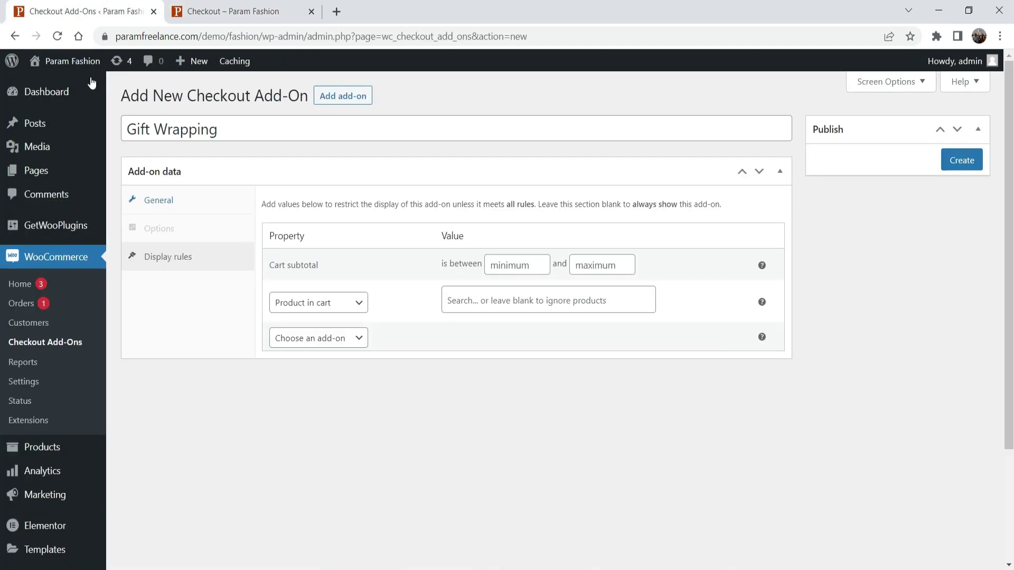
left_click(243, 14)
left_click_drag(152, 234, 207, 235)
left_click(208, 235)
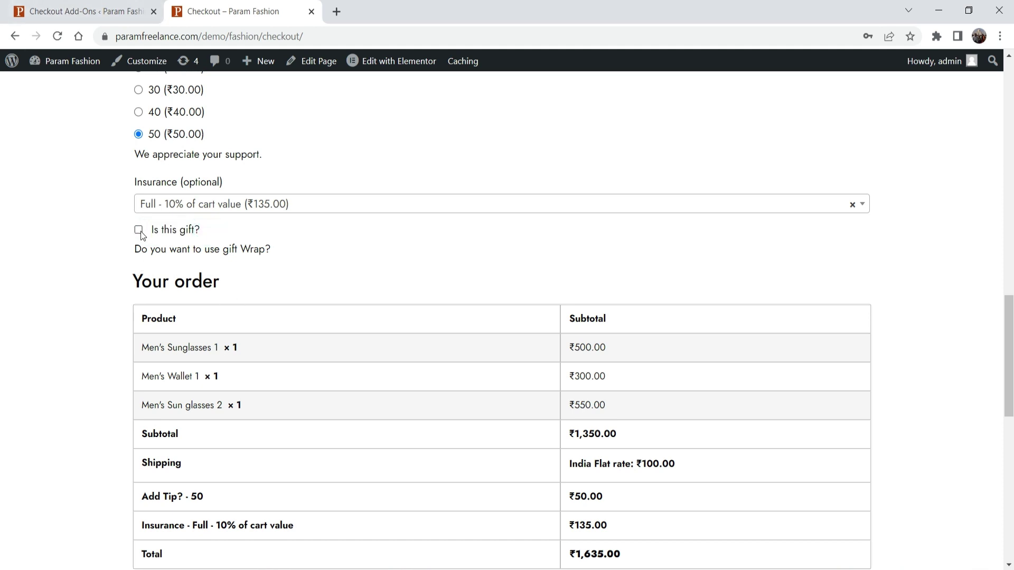
left_click(58, 14)
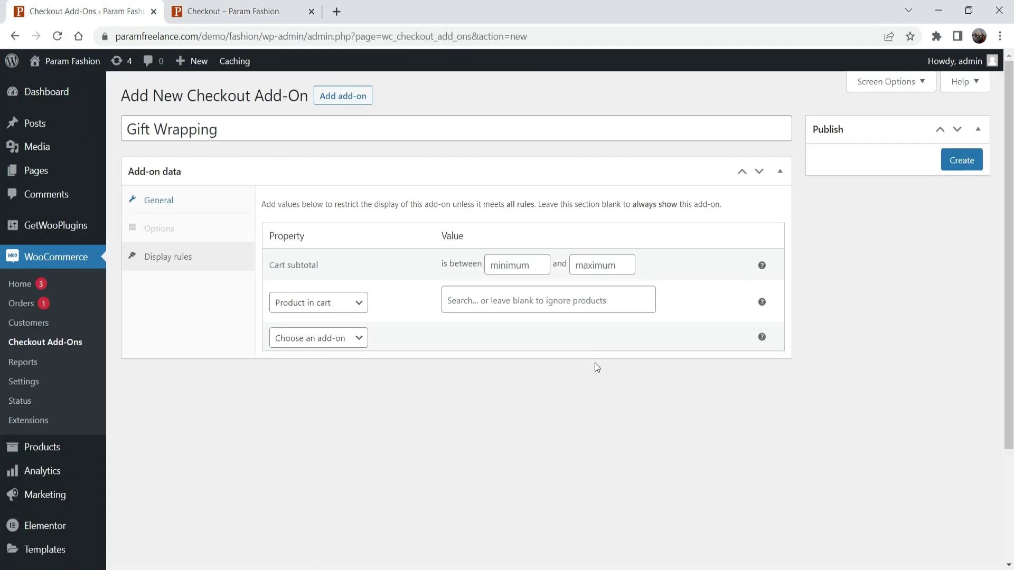
Restrict the Gift Wrapping add-on to display only when the "Is this gift?" add-on is not empty, and create it.
left_click(331, 346)
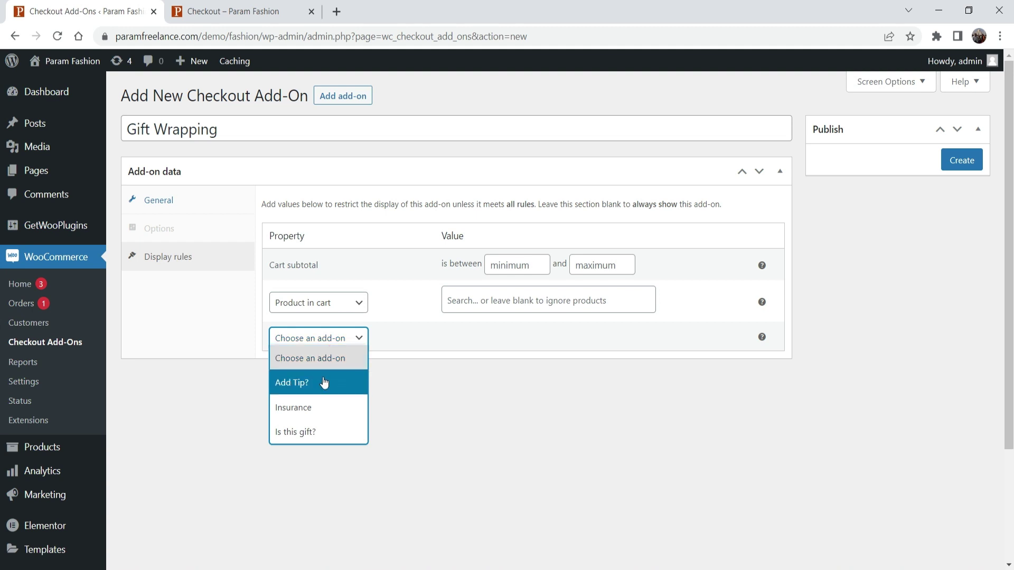
left_click(305, 433)
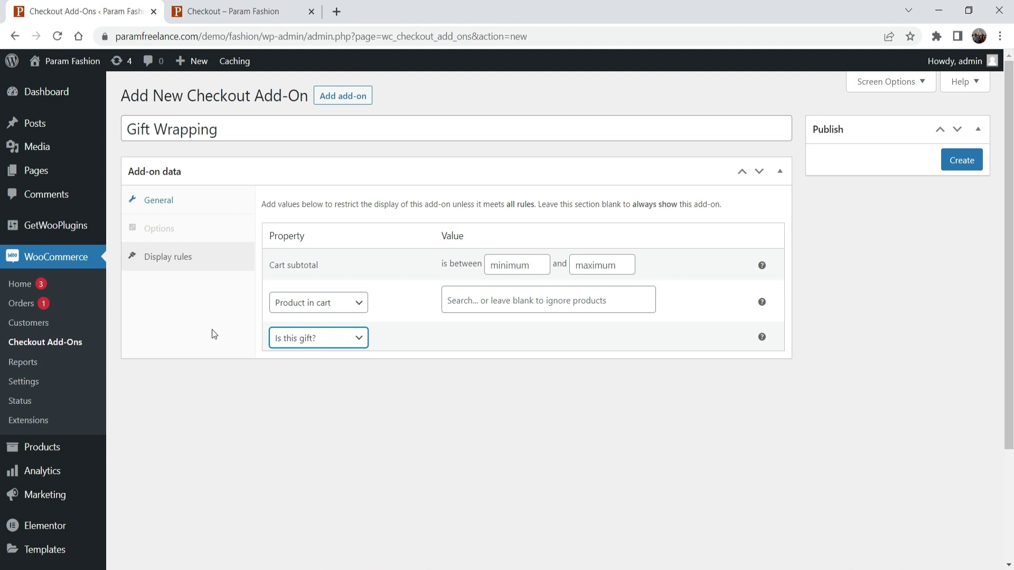
left_click(470, 339)
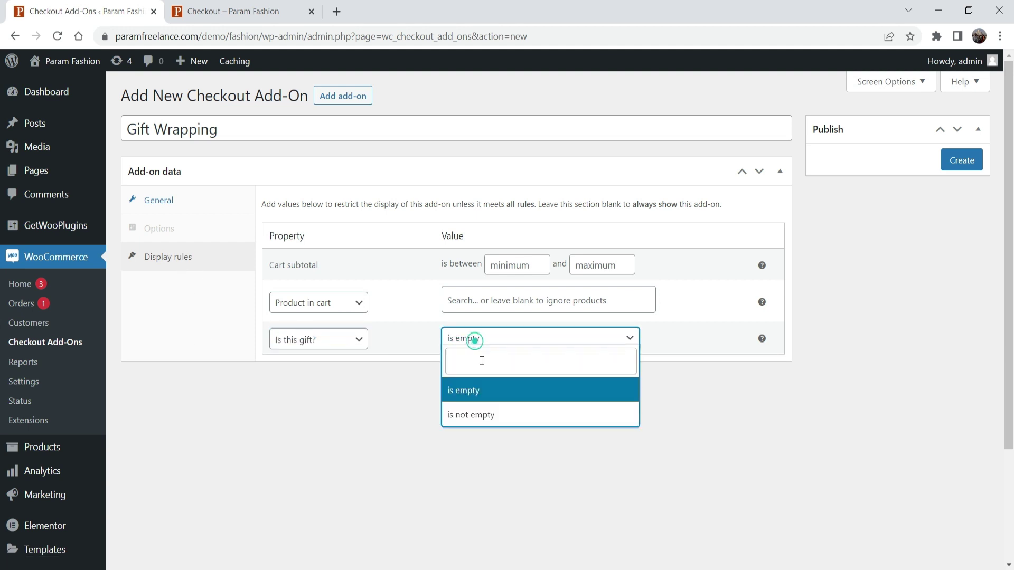
left_click(489, 417)
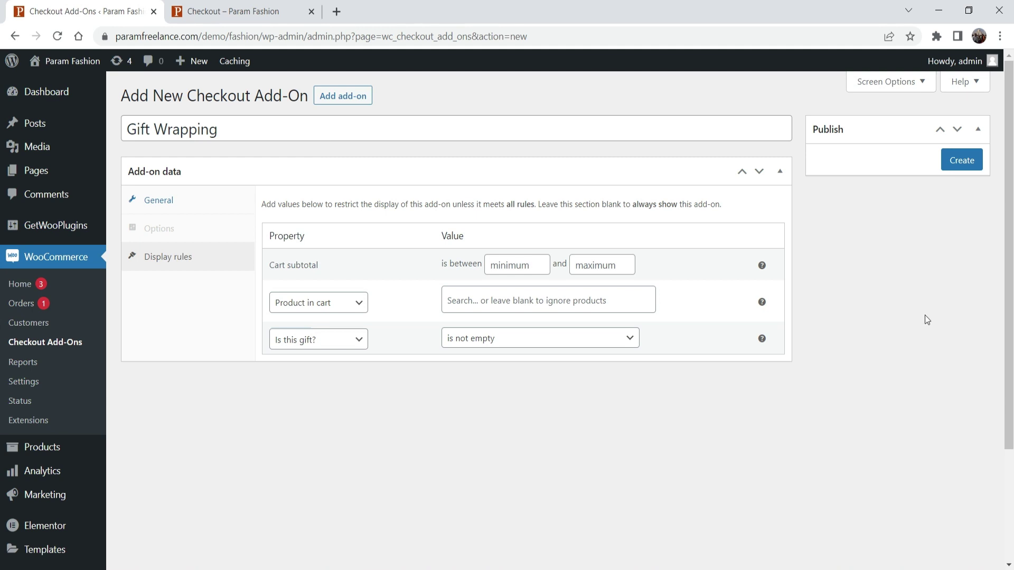
left_click(964, 167)
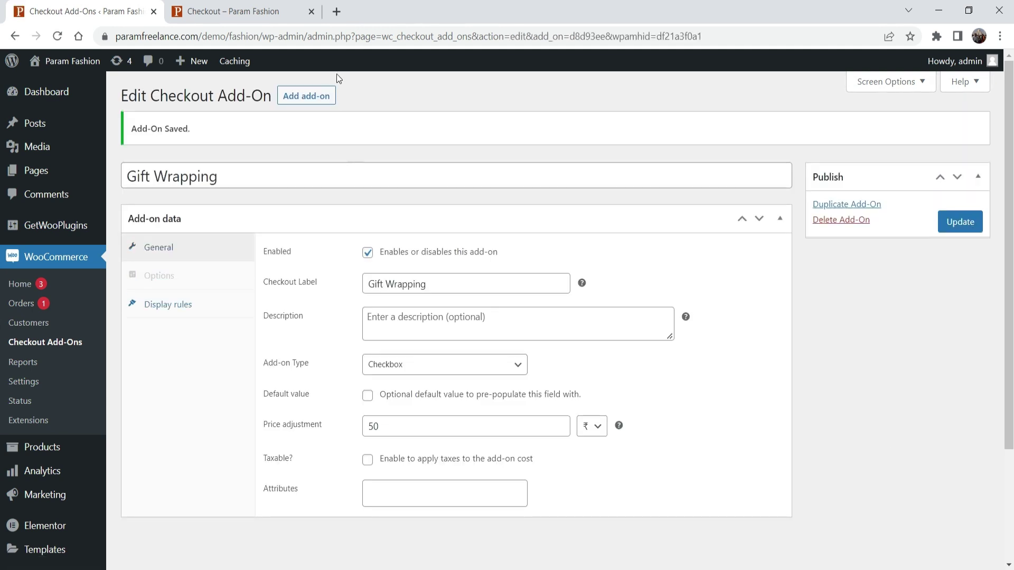
Reload the store's checkout, mark the order as a gift, and select Gift Wrapping to test its charge in the order.
left_click(232, 9)
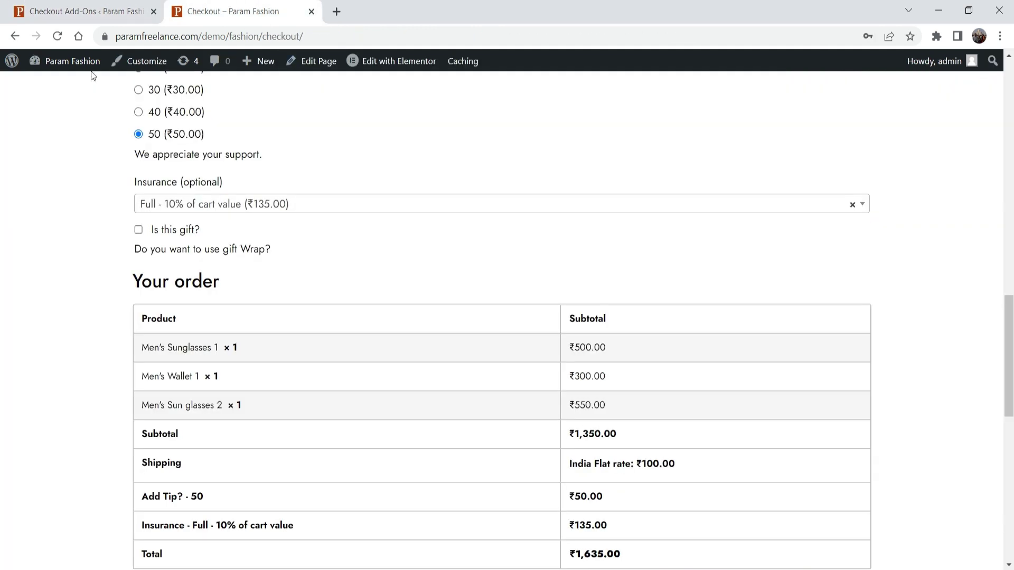
left_click(57, 36)
left_click(139, 232)
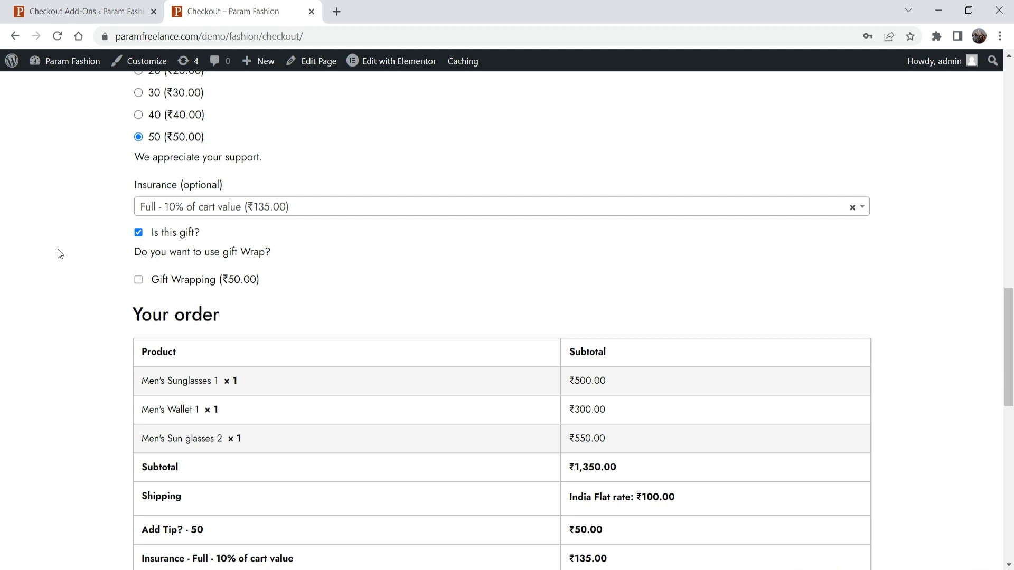
scroll(57, 246, "down", 3)
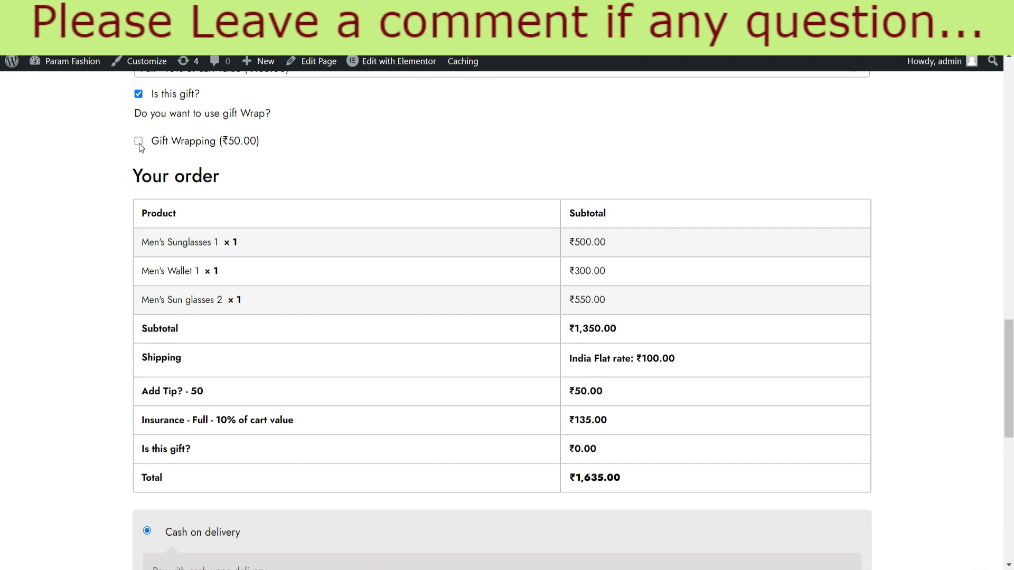
left_click(139, 141)
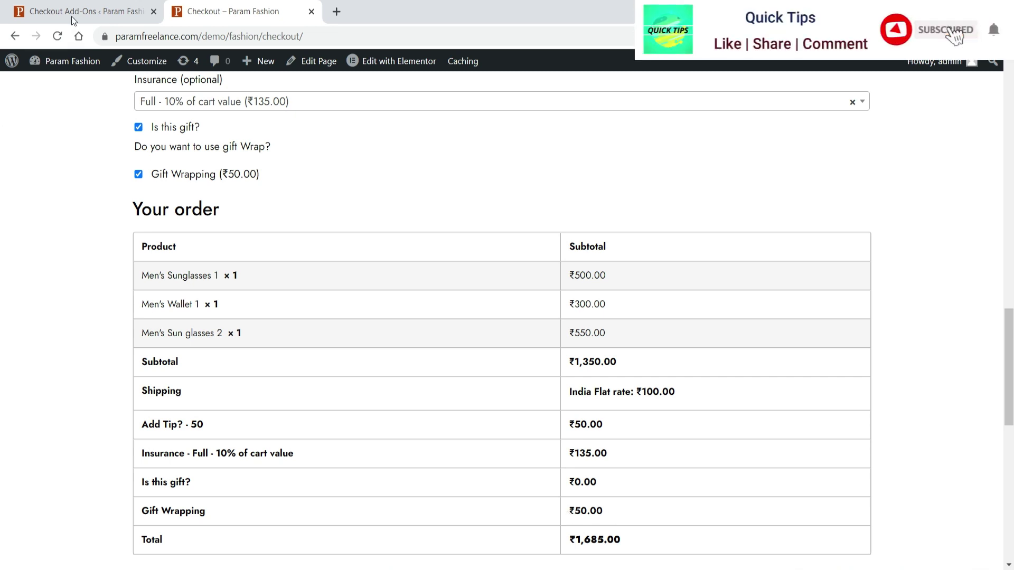
Set the Gift Wrapping add-on's default value to checked in the admin.
key("ctrl+shift+Tab")
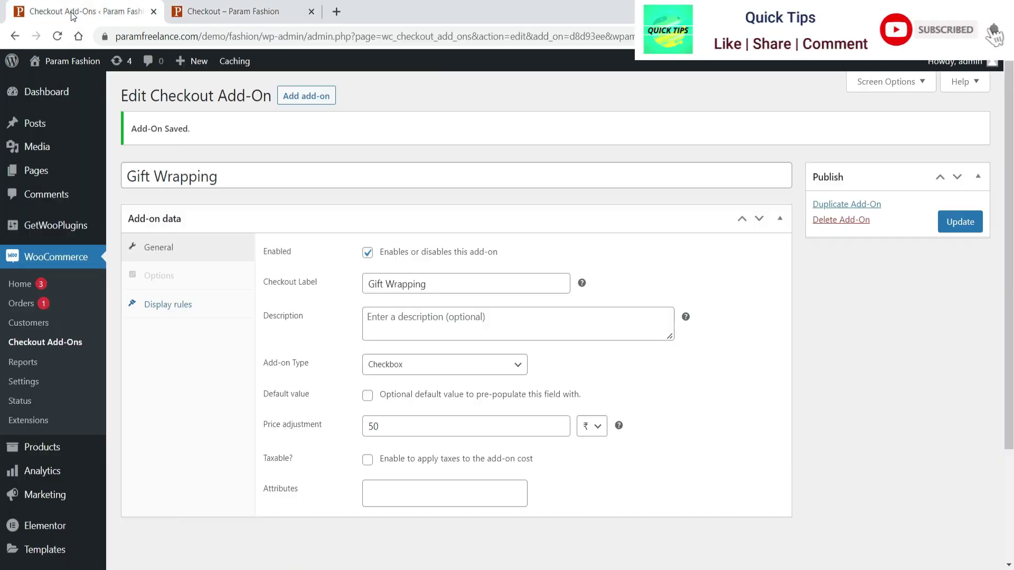
left_click(368, 398)
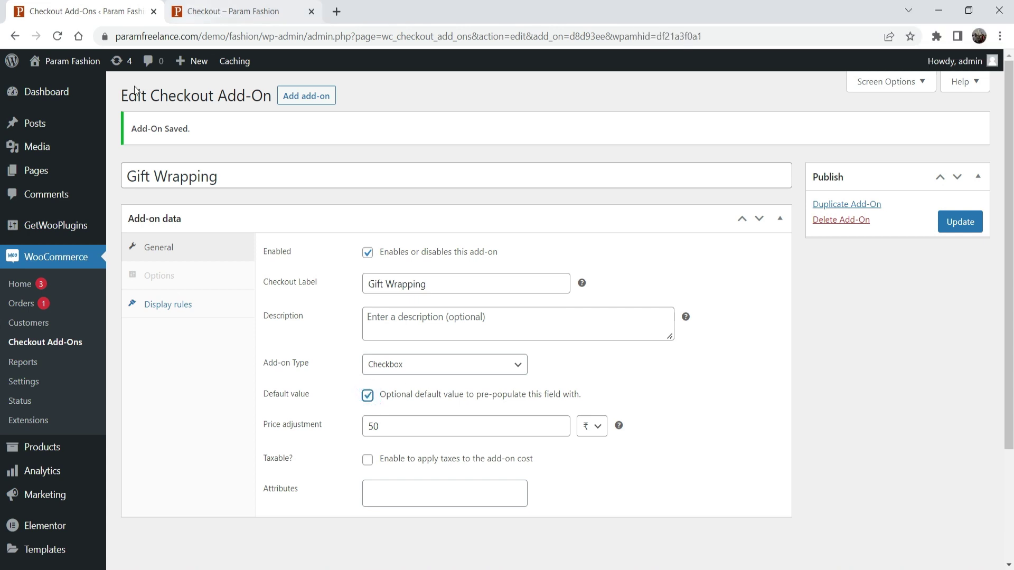
Try toggling "Is this gift?" on the store's checkout, before and after reloading, to test the default Gift Wrapping selection.
left_click(270, 12)
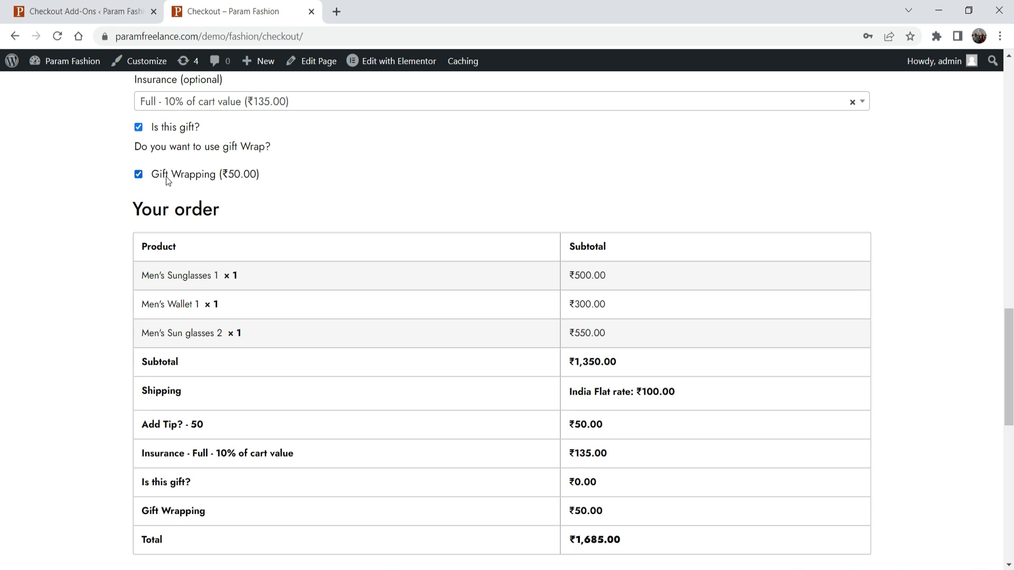
scroll(81, 285, "up", 1)
left_click(137, 224)
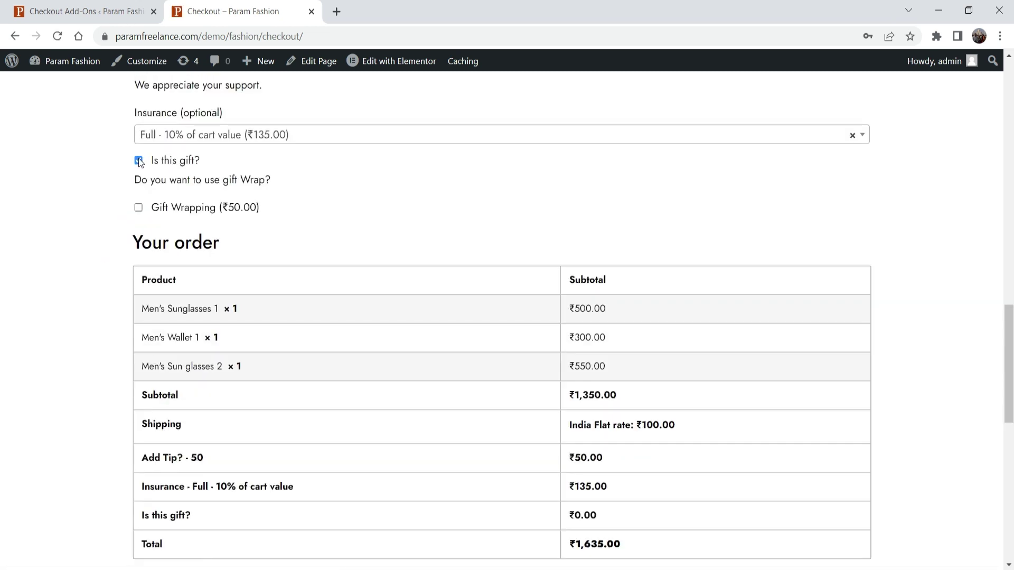
left_click(138, 160)
scroll(79, 227, "up", 1)
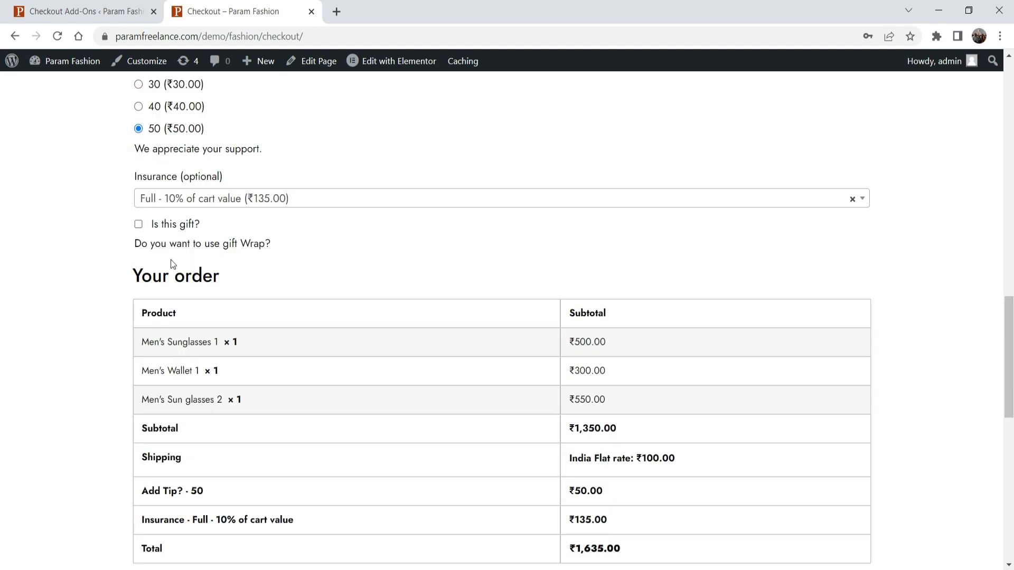
left_click(59, 36)
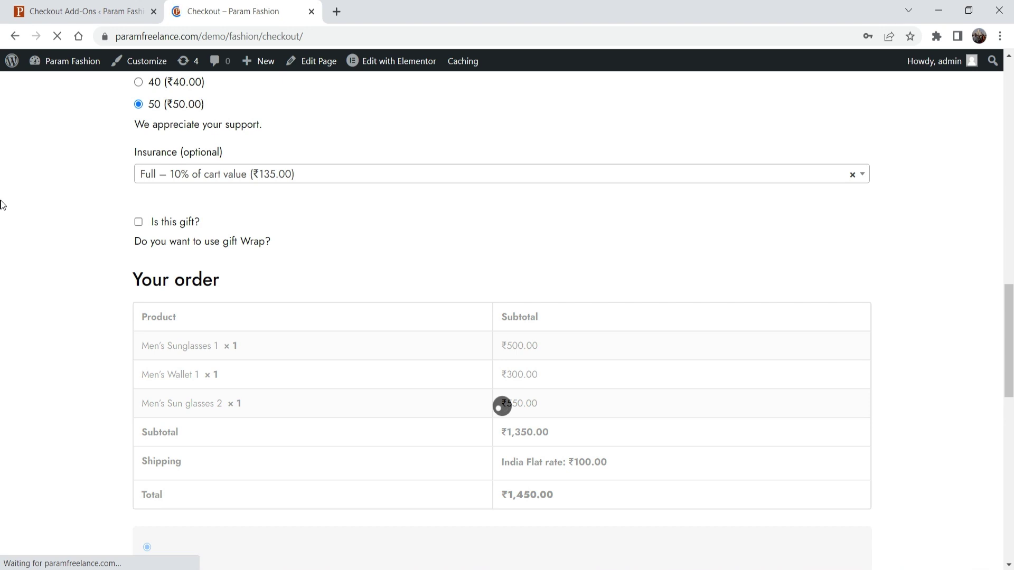
left_click(139, 232)
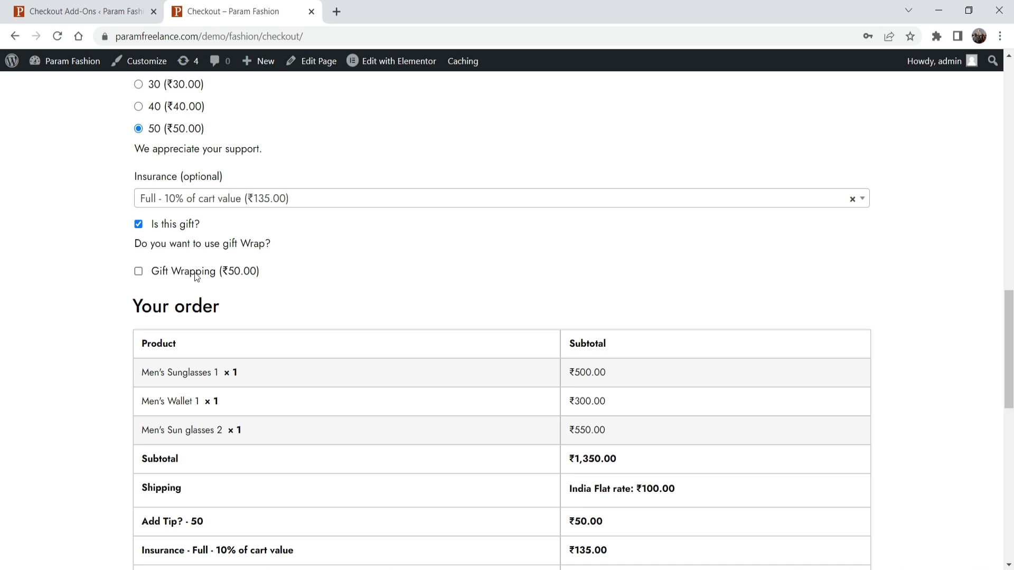
Save the Gift Wrapping add-on's update and retest its default selection by marking the order as a gift on the reloaded checkout.
left_click(68, 12)
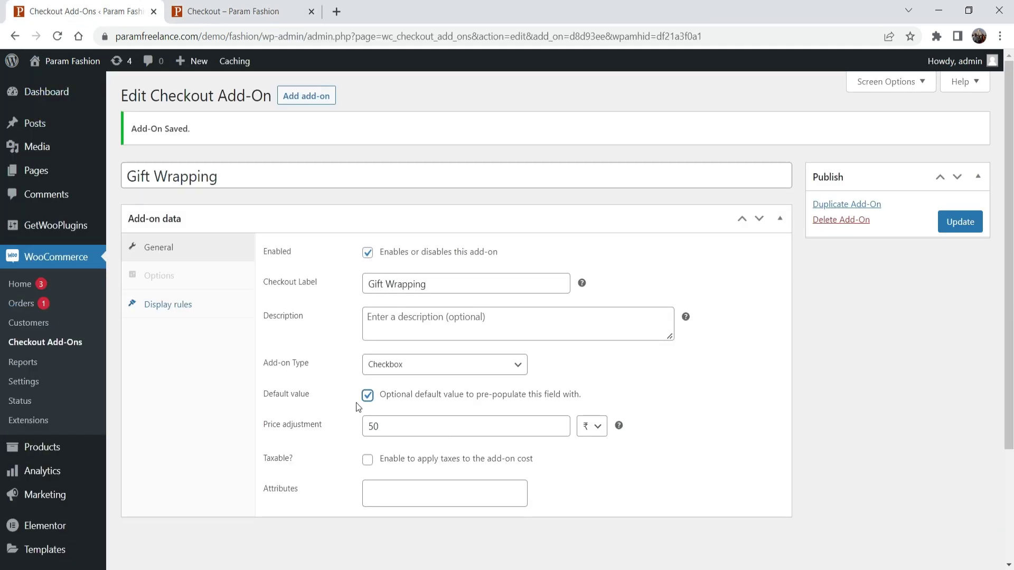
left_click(960, 222)
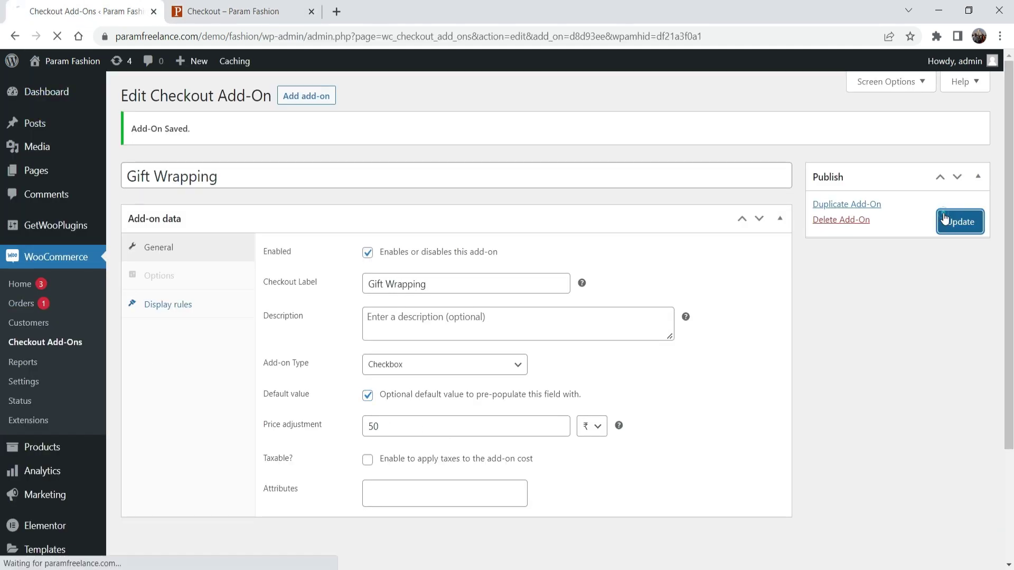
left_click(234, 17)
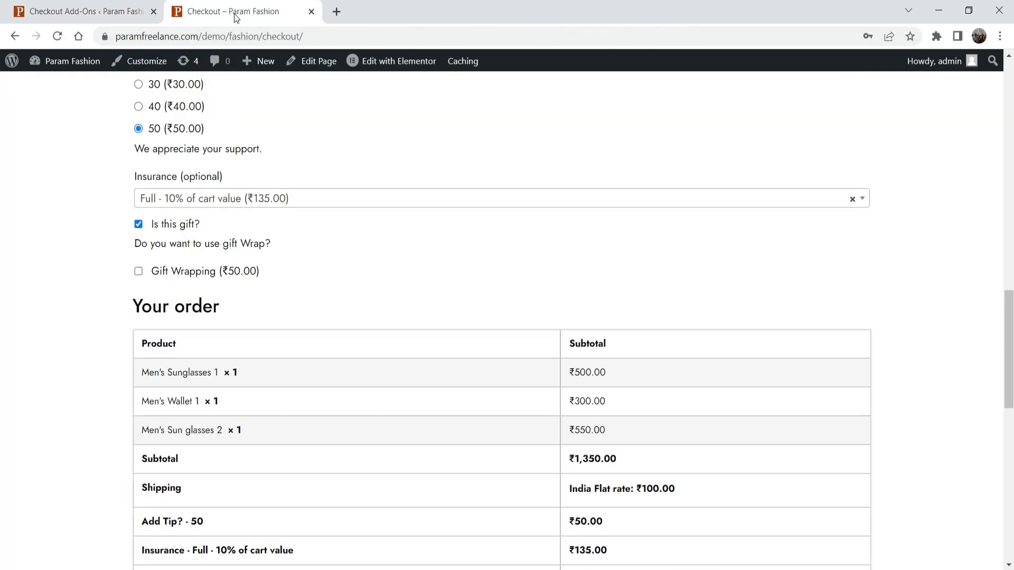
left_click(138, 224)
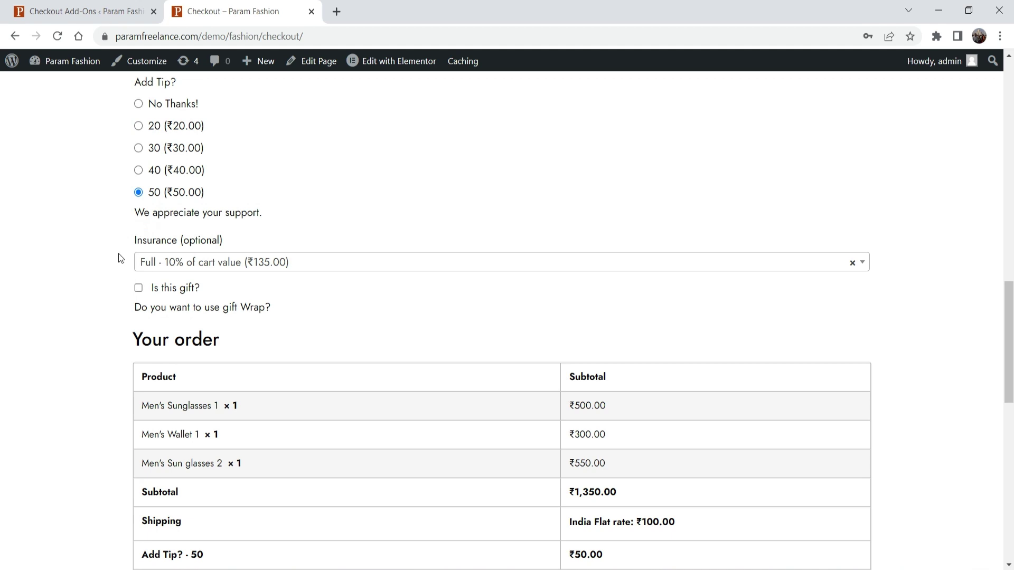
left_click(58, 36)
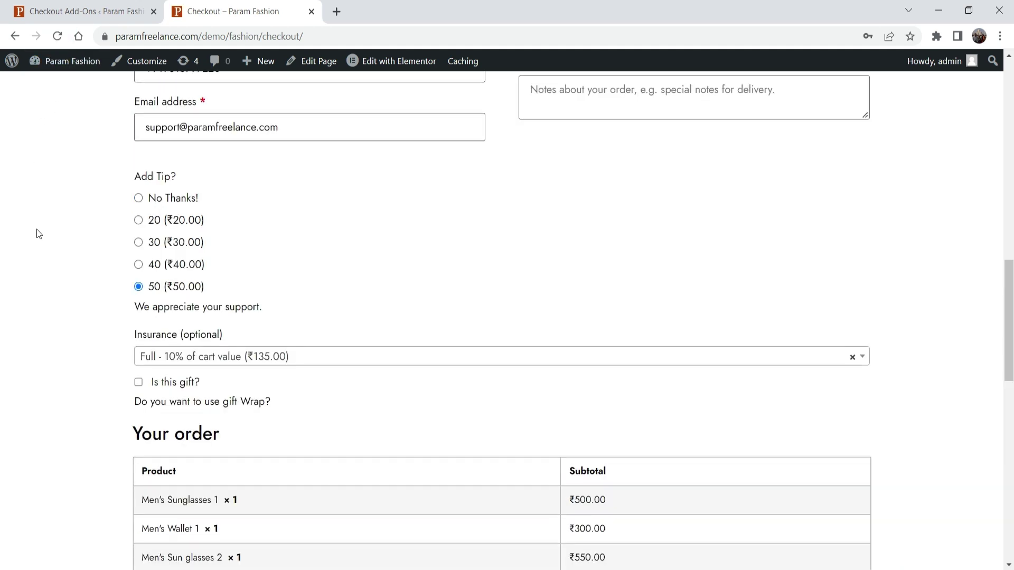
scroll(39, 232, "down", 3)
left_click(138, 245)
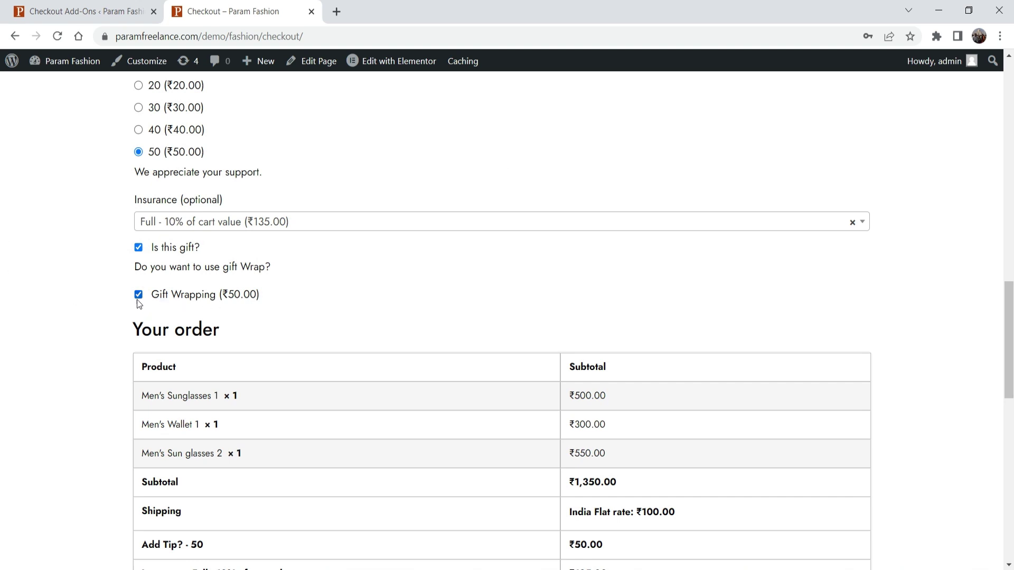
scroll(896, 336, "down", 3)
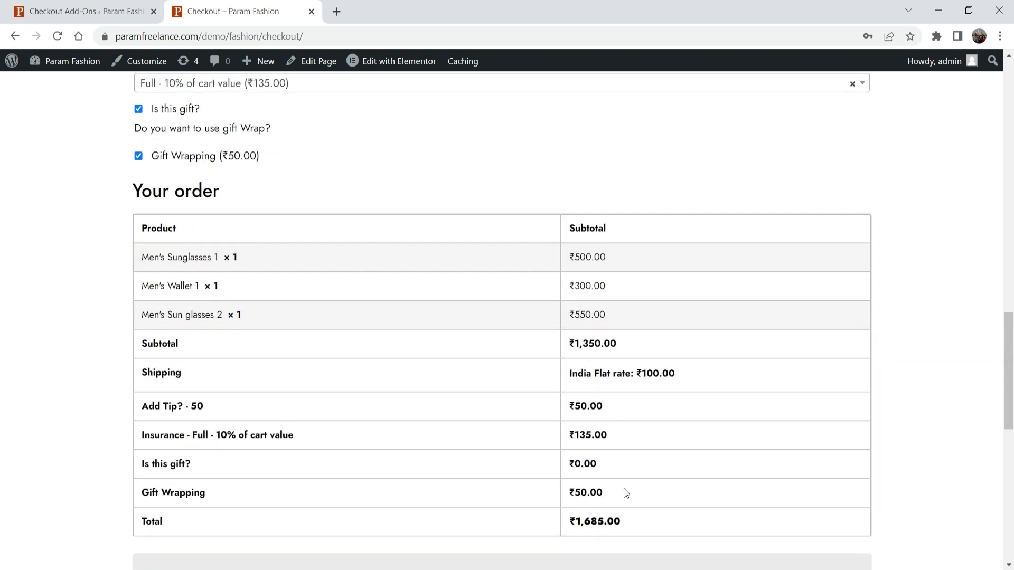
Start another checkout add-on with "Gift Message" as name and checkout label, and "Enter the short gift message." as description.
left_click(53, 10)
left_click(323, 99)
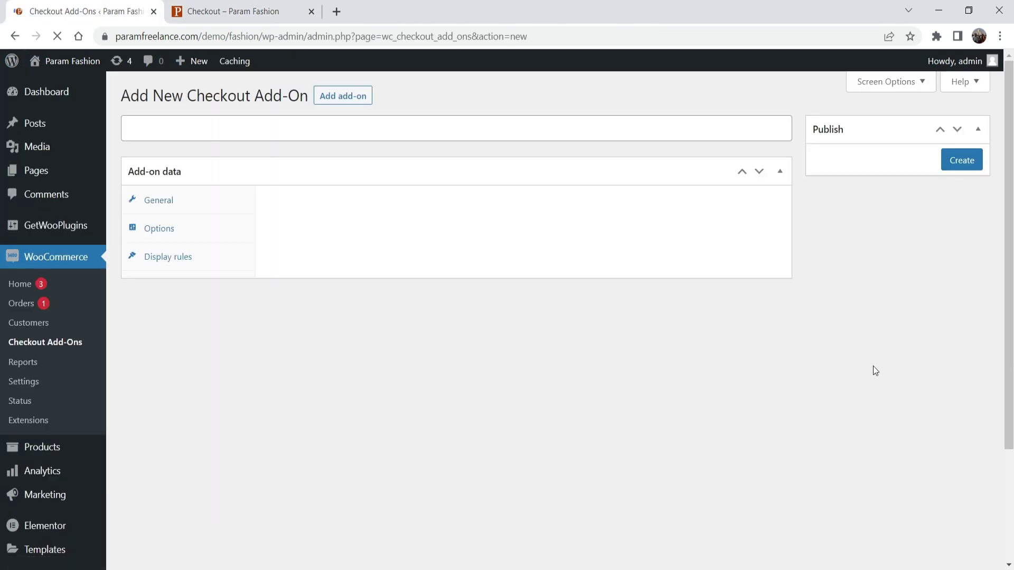
type("Gi")
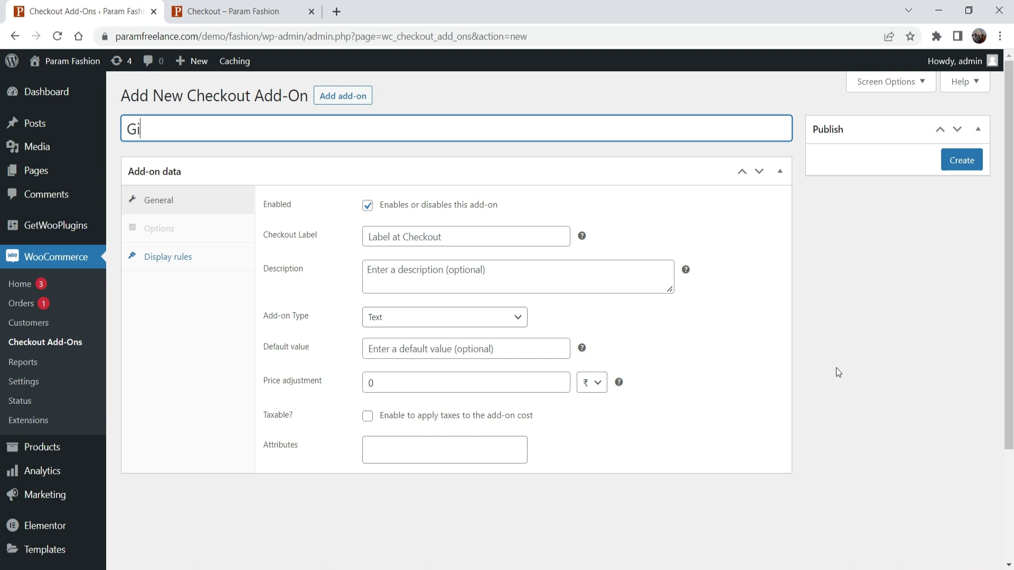
type("ft Message")
left_click(389, 236)
left_click(466, 341)
left_click(384, 276)
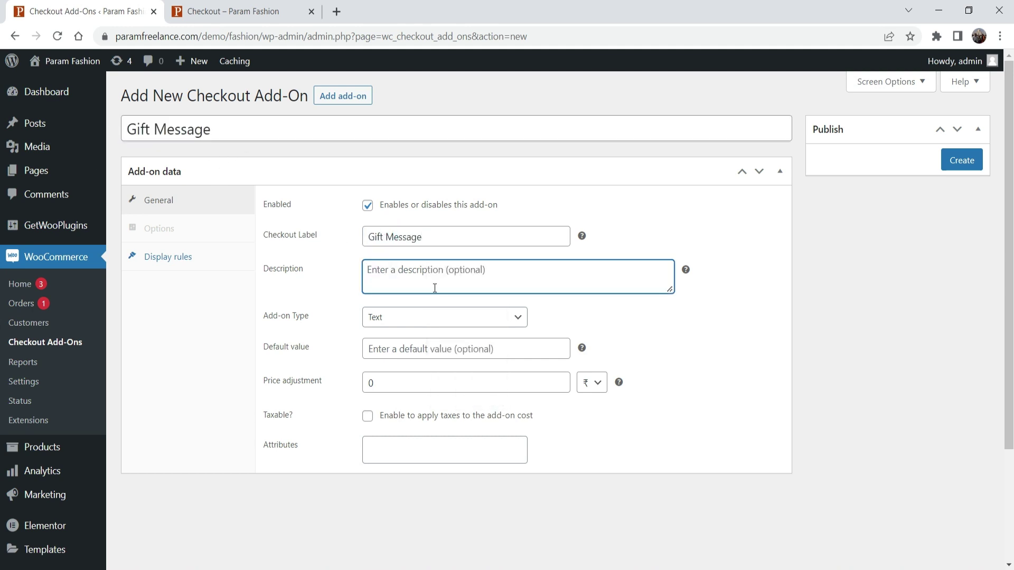
type("Enter the short gift message.")
Set the Gift Message add-on to display only when "Is this gift?" is not empty, and create it.
left_click(184, 260)
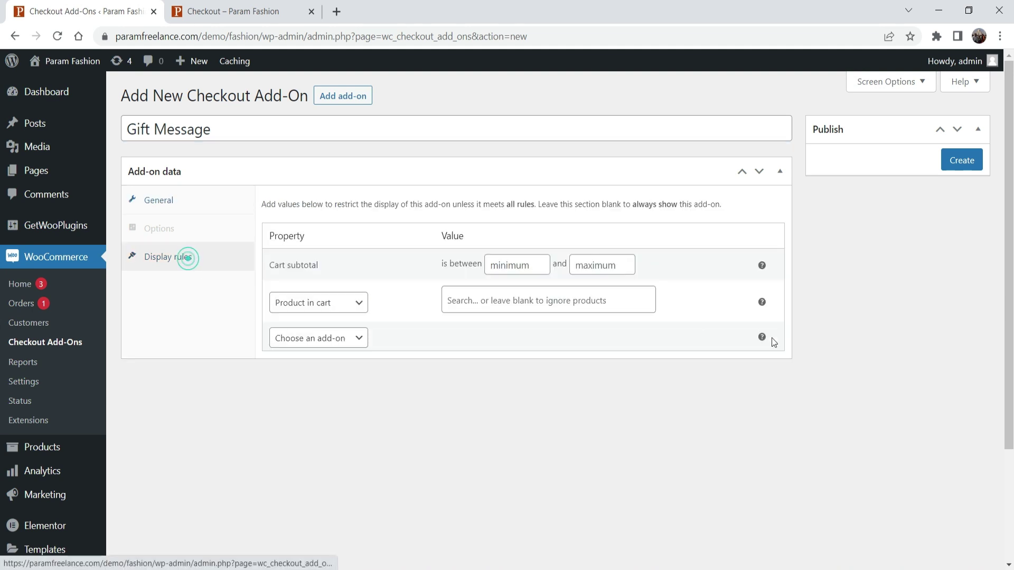
left_click(349, 339)
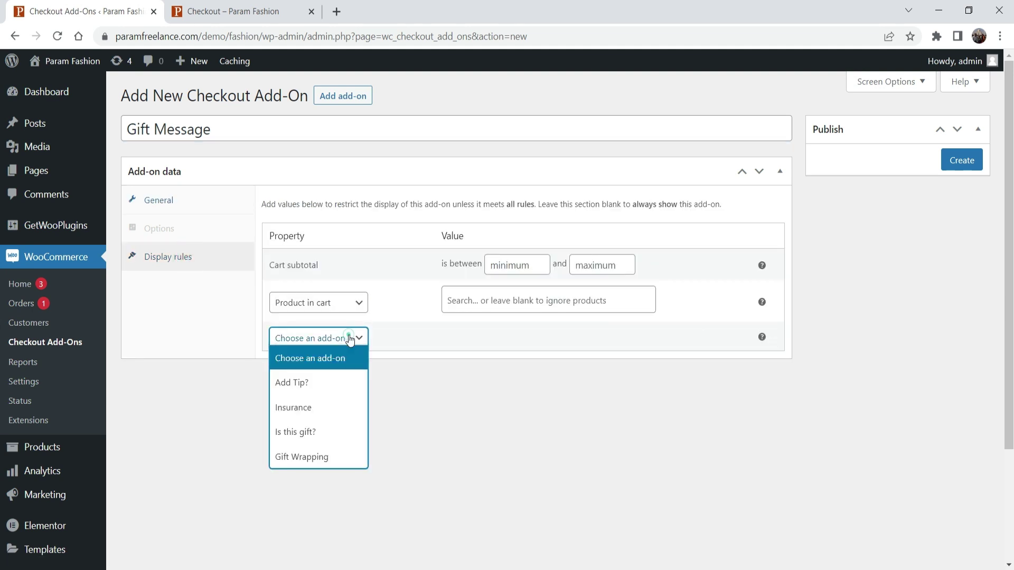
left_click(317, 433)
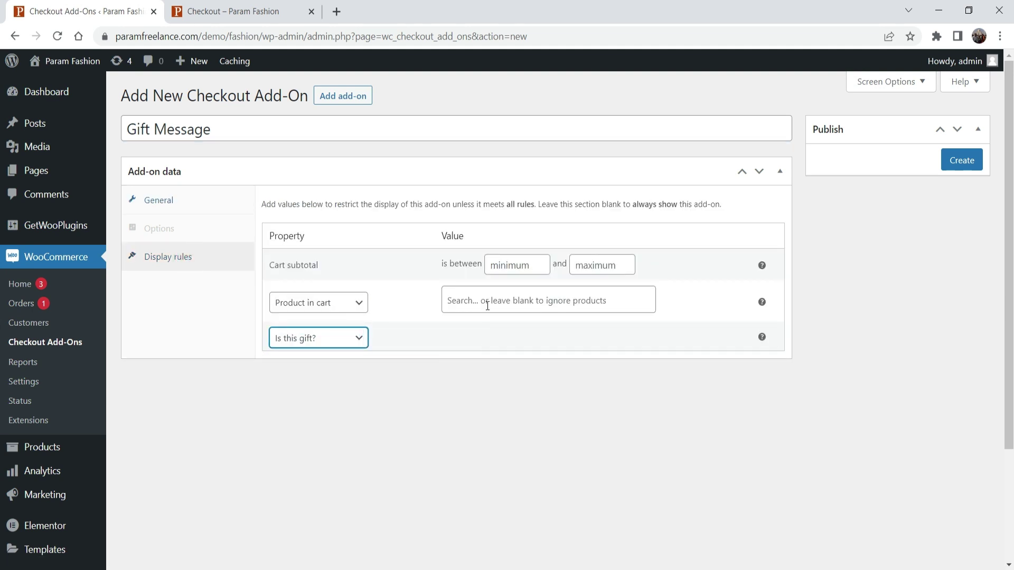
left_click(465, 339)
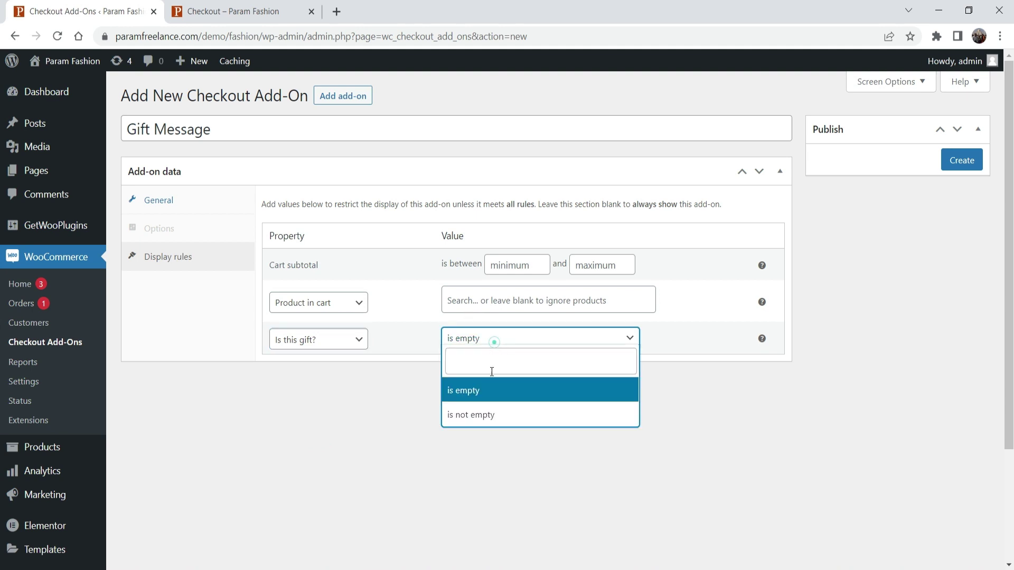
left_click(489, 411)
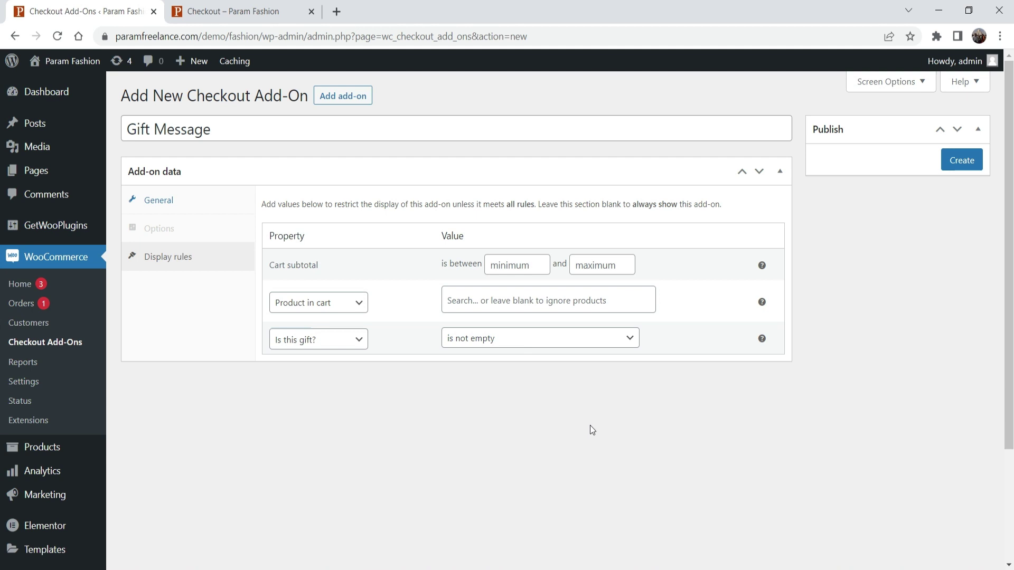
left_click(958, 161)
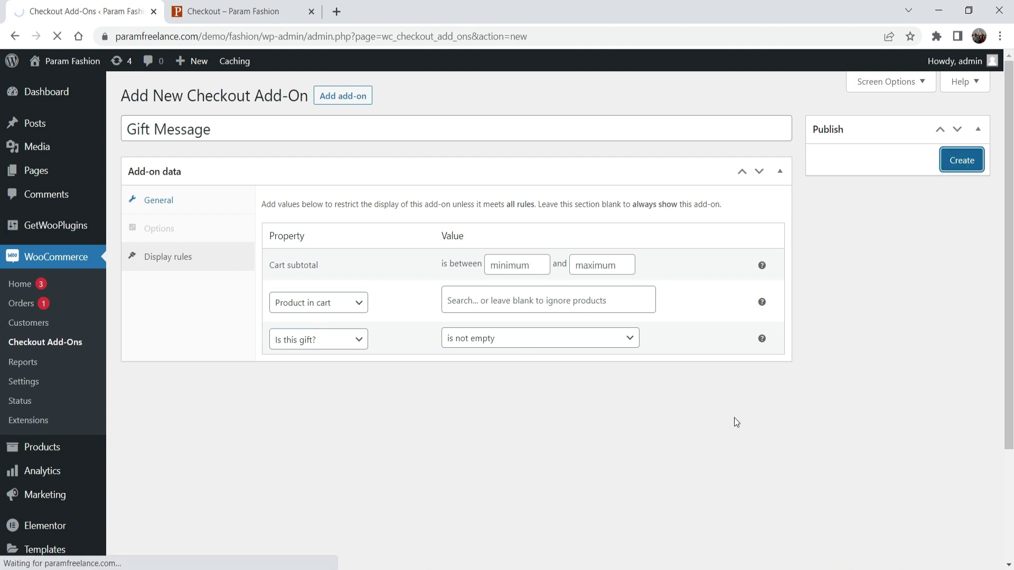
Reload the store's checkout and examine the Gift Message field among the gift options.
key("ctrl+Tab")
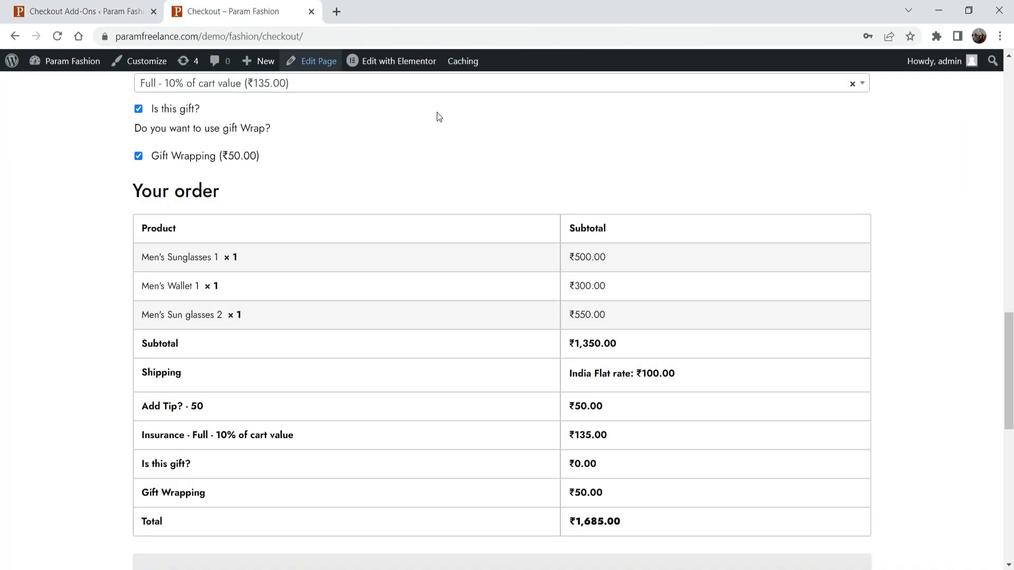
left_click(57, 36)
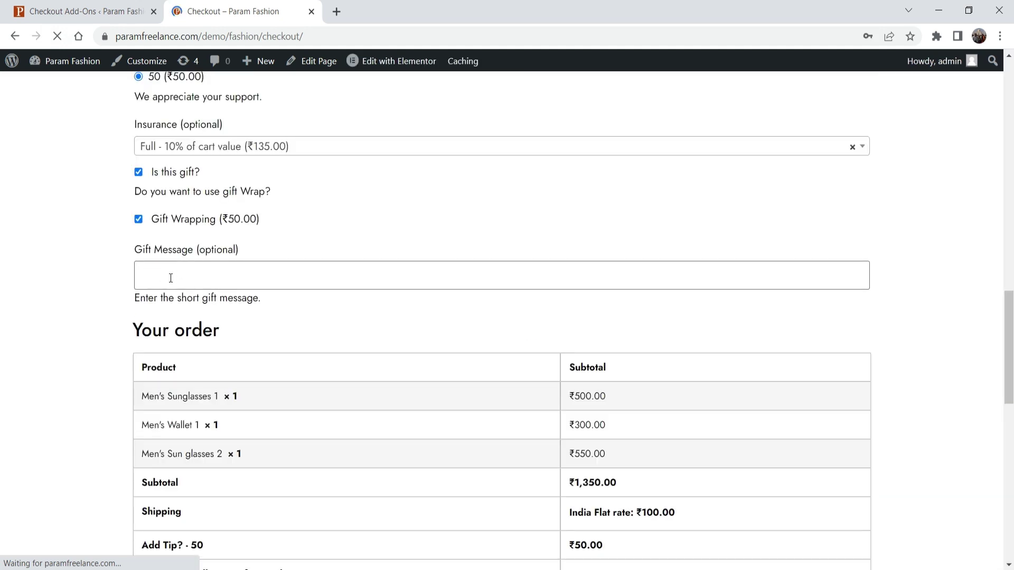
scroll(166, 275, "down", 1)
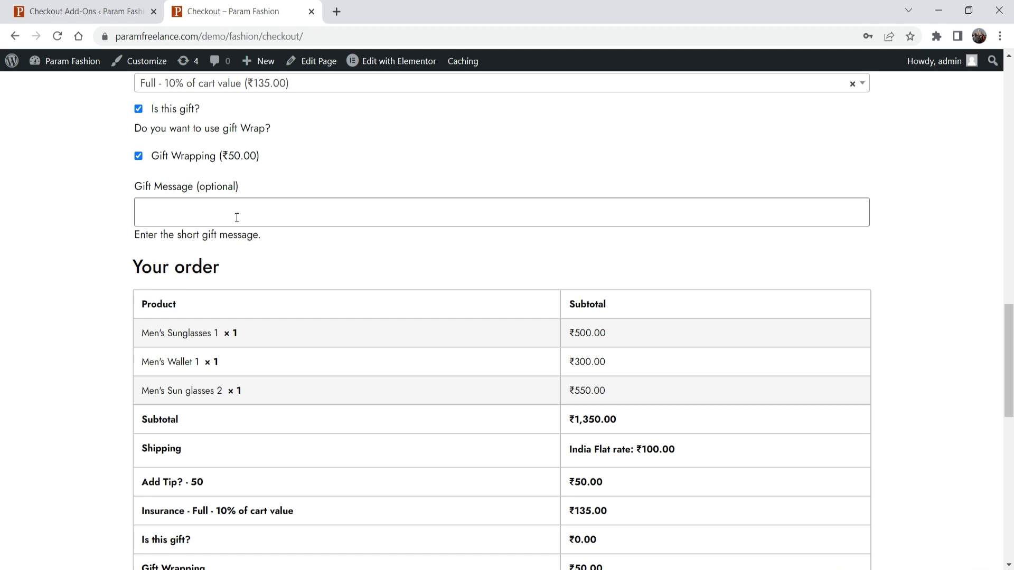
Test the gift display rules by unmarking and re-marking the order as a gift and placing the cursor in the Gift Message field.
left_click(138, 109)
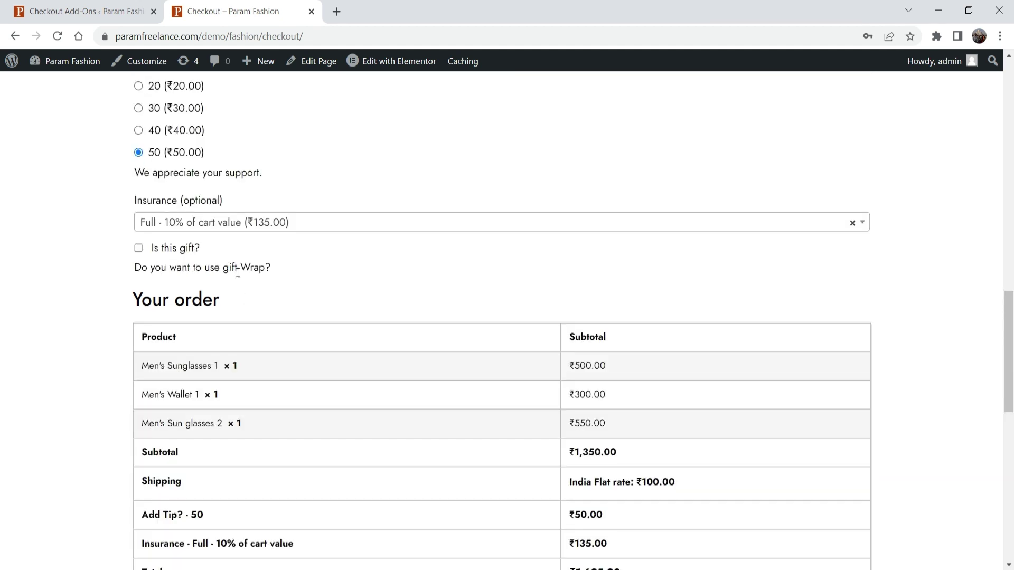
left_click(138, 248)
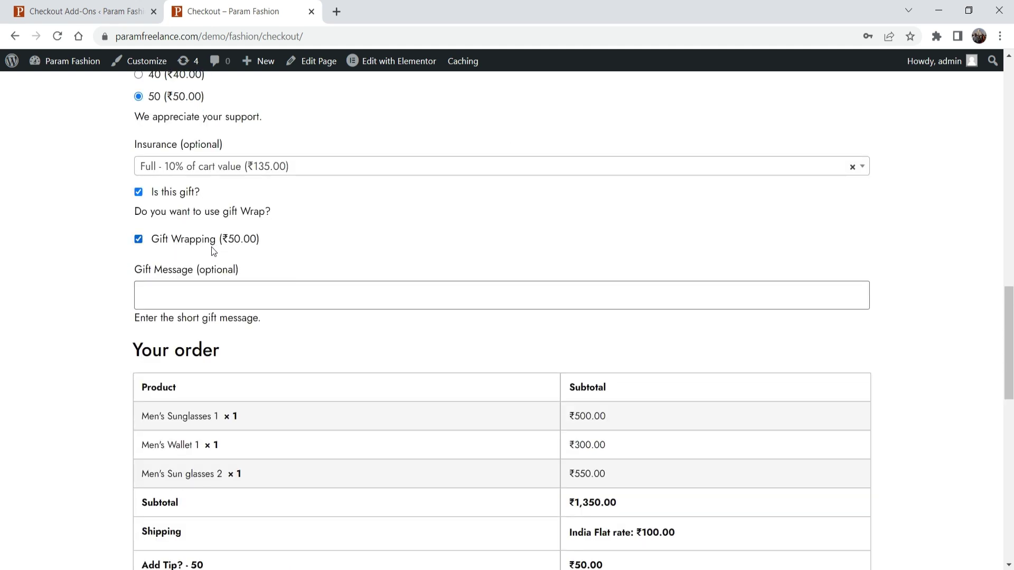
left_click(170, 296)
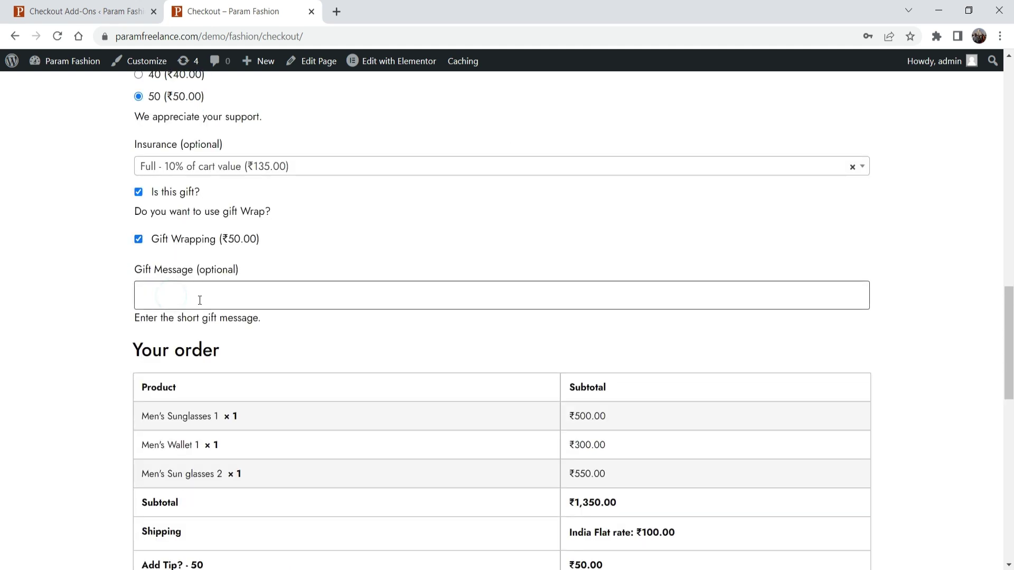
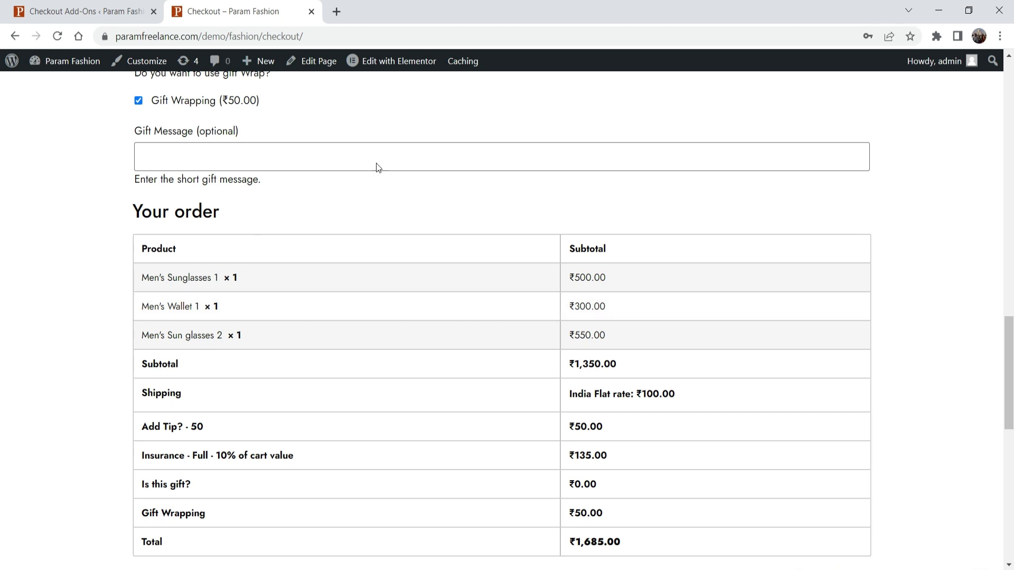
Go to the second page of the store's product catalogue and add Men's Wallet 2 to the cart.
scroll(364, 180, "up", 20)
left_click(368, 150)
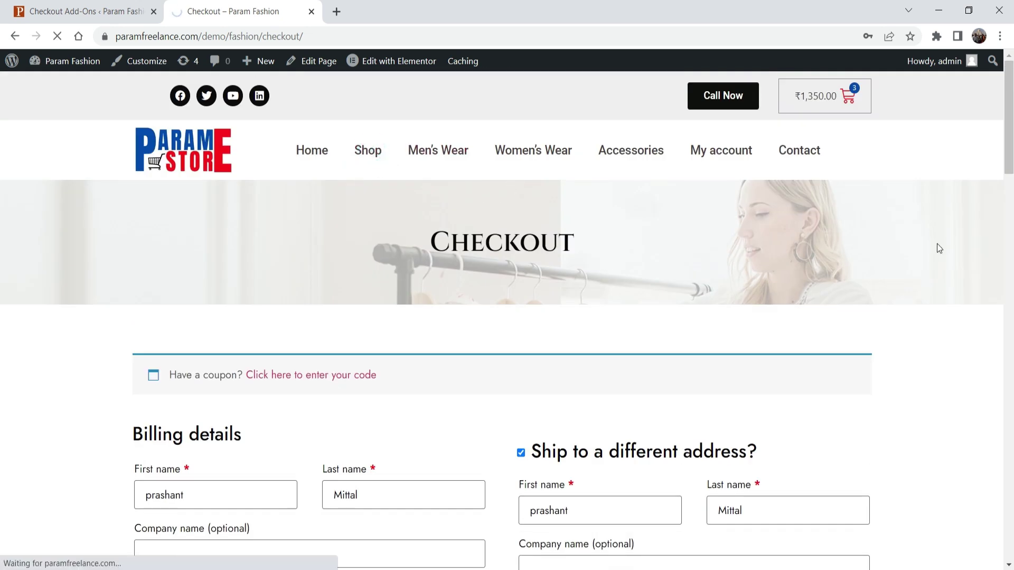
scroll(937, 243, "down", 10)
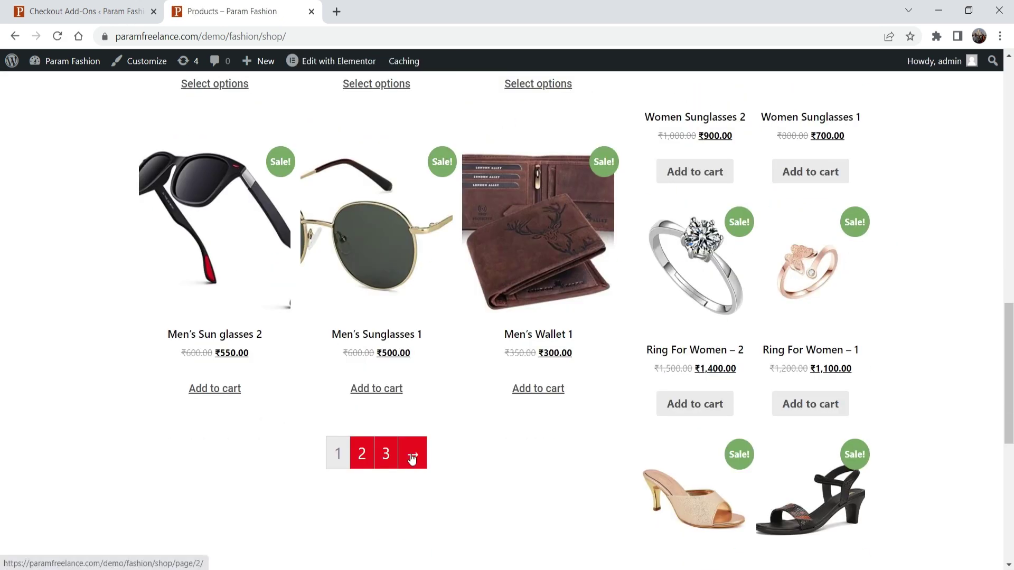
left_click(413, 458)
scroll(735, 255, "down", 3)
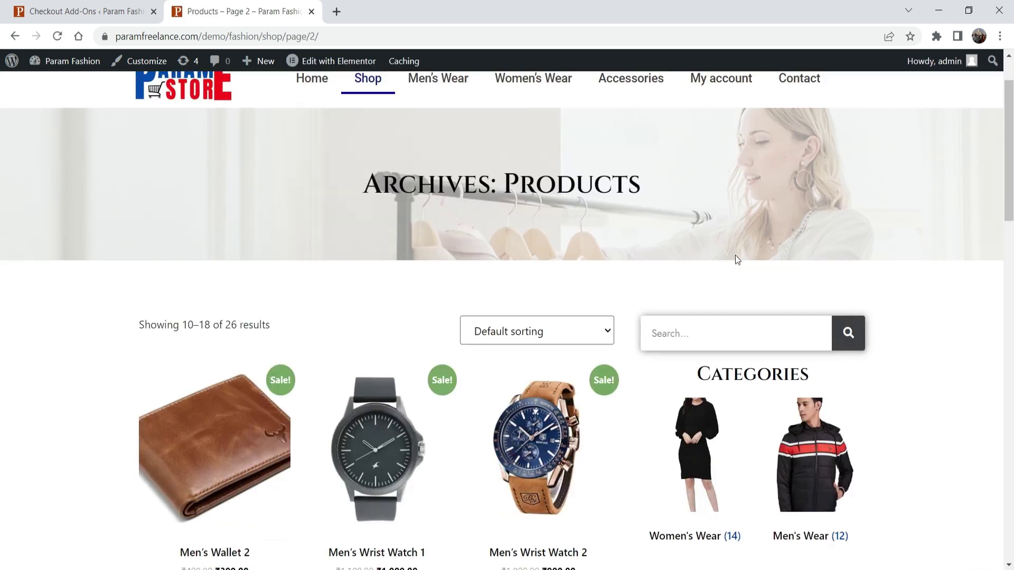
scroll(279, 465, "down", 3)
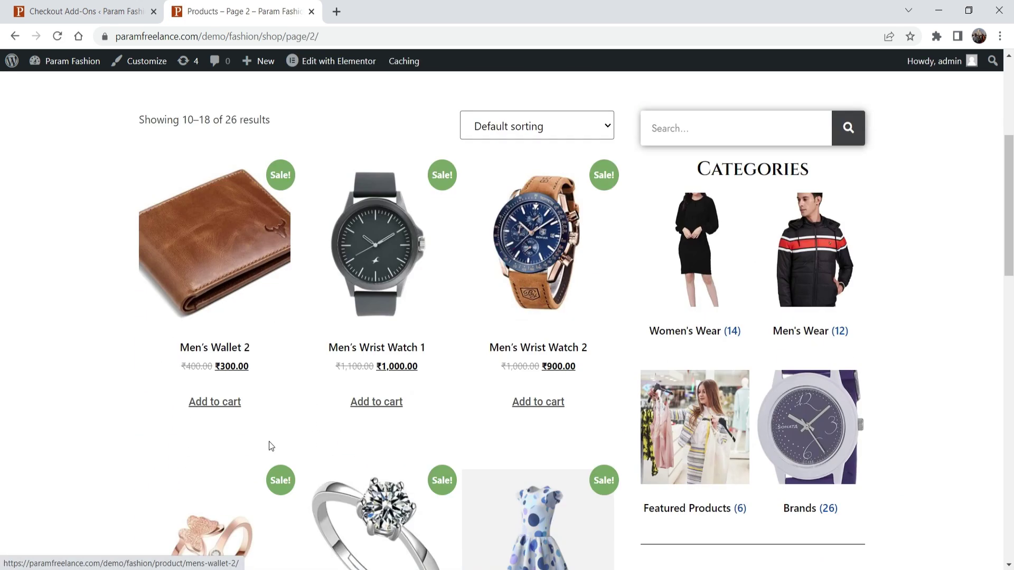
left_click(214, 405)
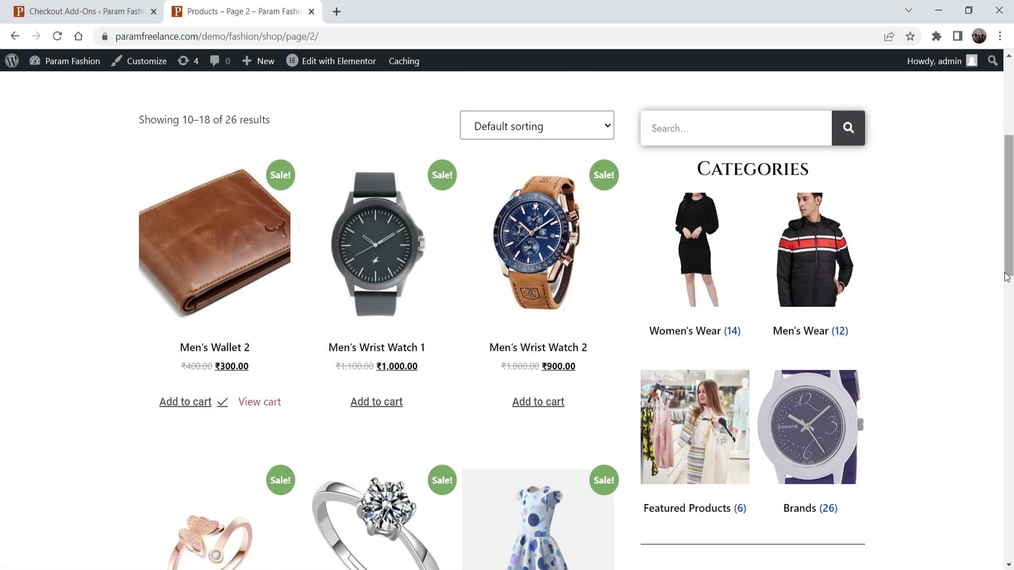
Open the cart and proceed to the checkout page.
scroll(983, 154, "up", 6)
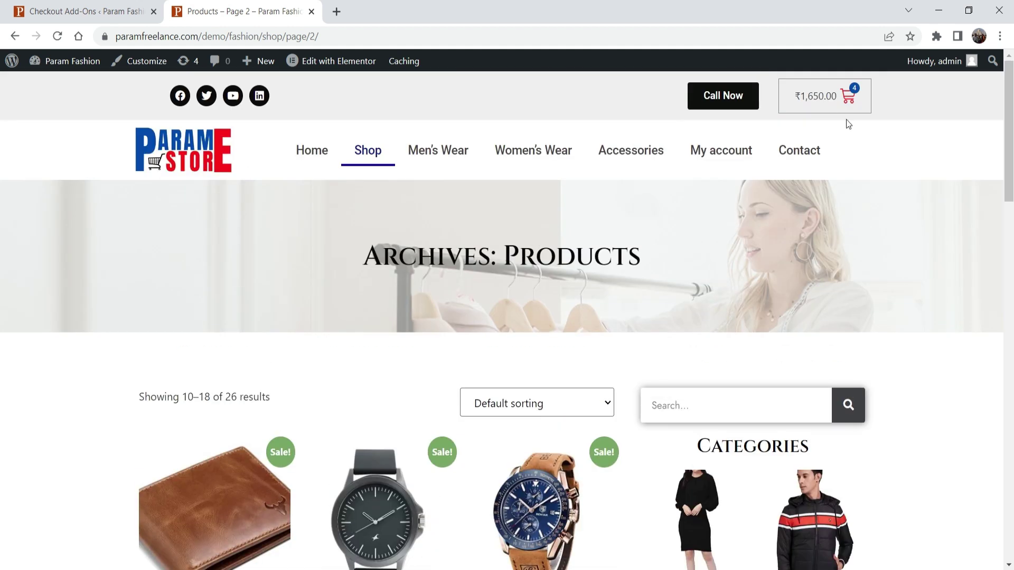
left_click(822, 100)
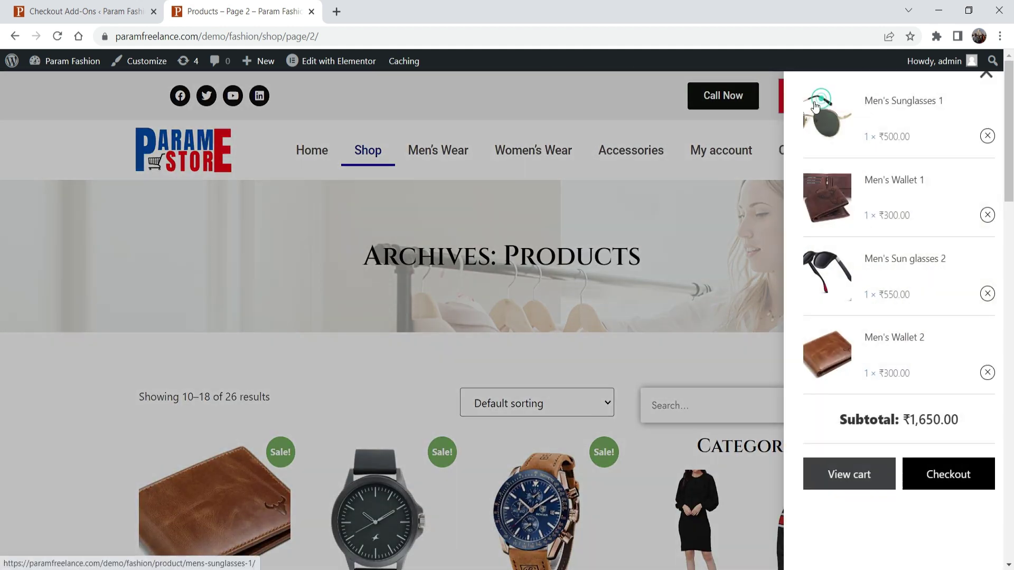
left_click(960, 476)
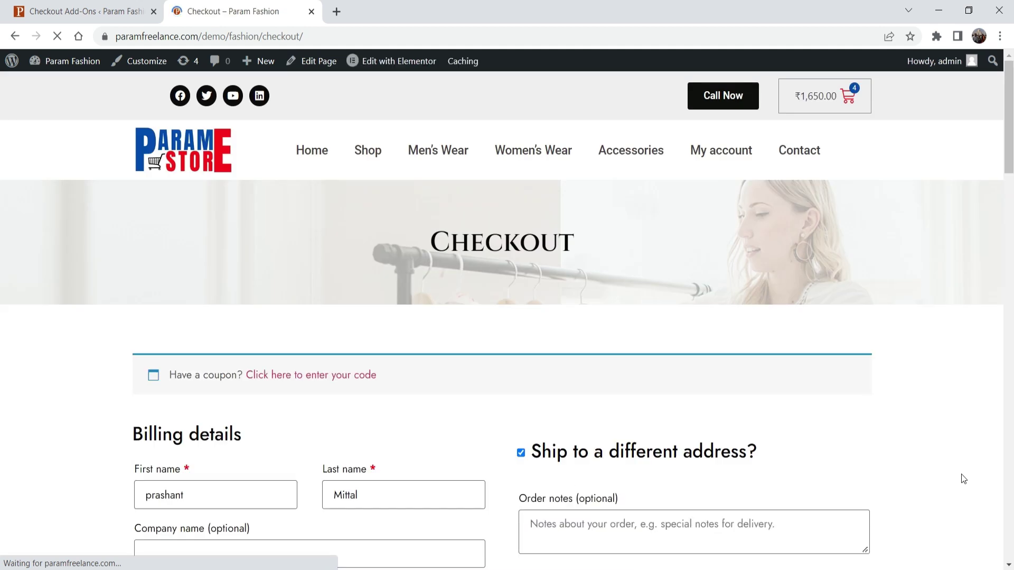
Mark the new order as a gift and review its tip, insurance, gift wrapping and gift message add-ons.
scroll(917, 312, "down", 12)
scroll(912, 309, "down", 6)
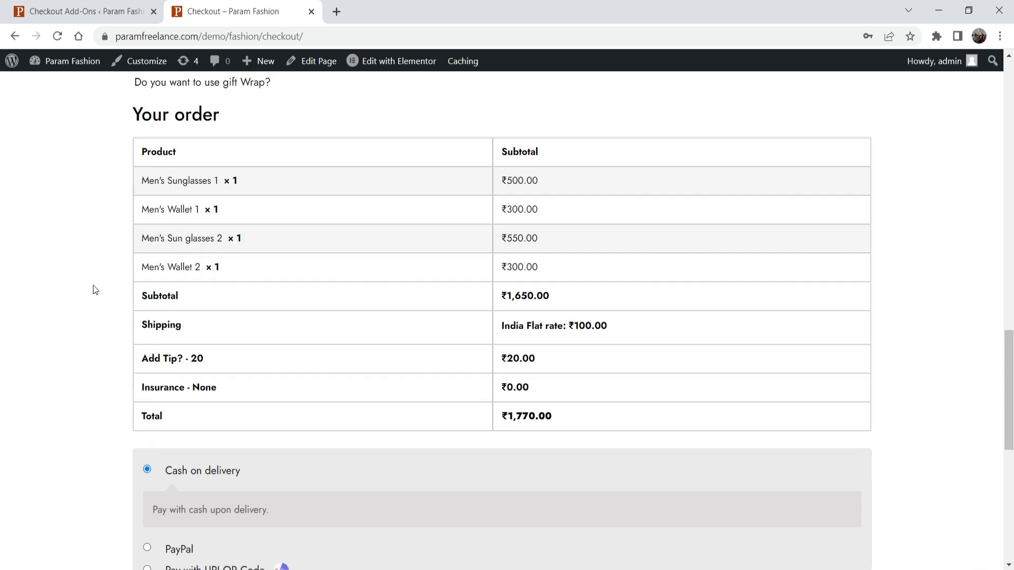
scroll(93, 287, "up", 6)
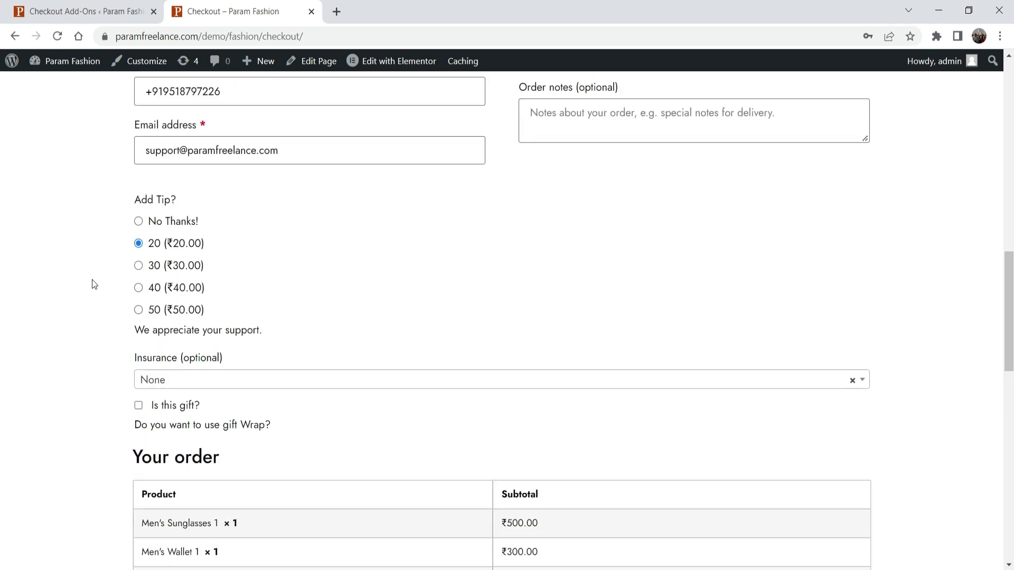
scroll(87, 281, "down", 4)
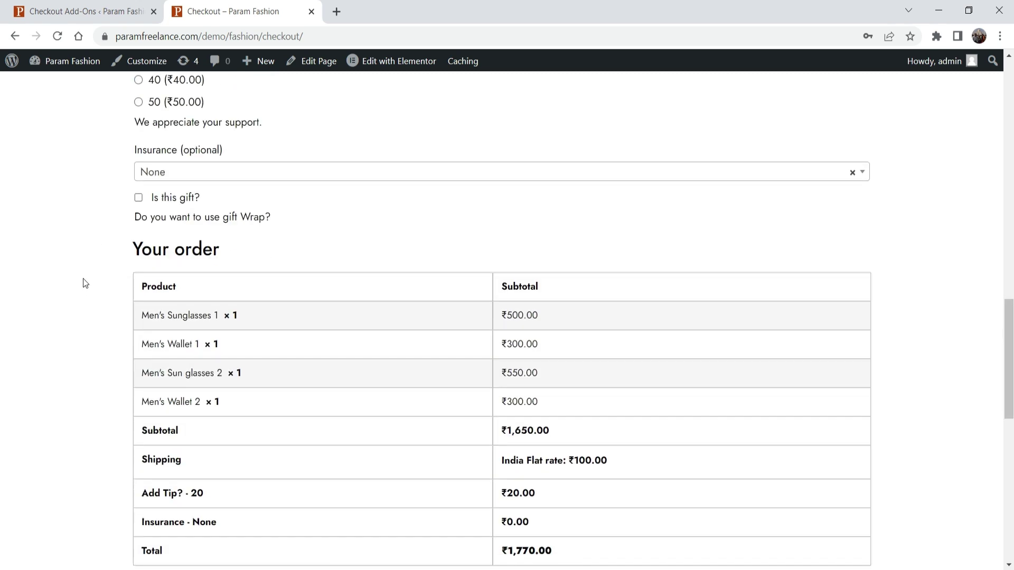
left_click(138, 198)
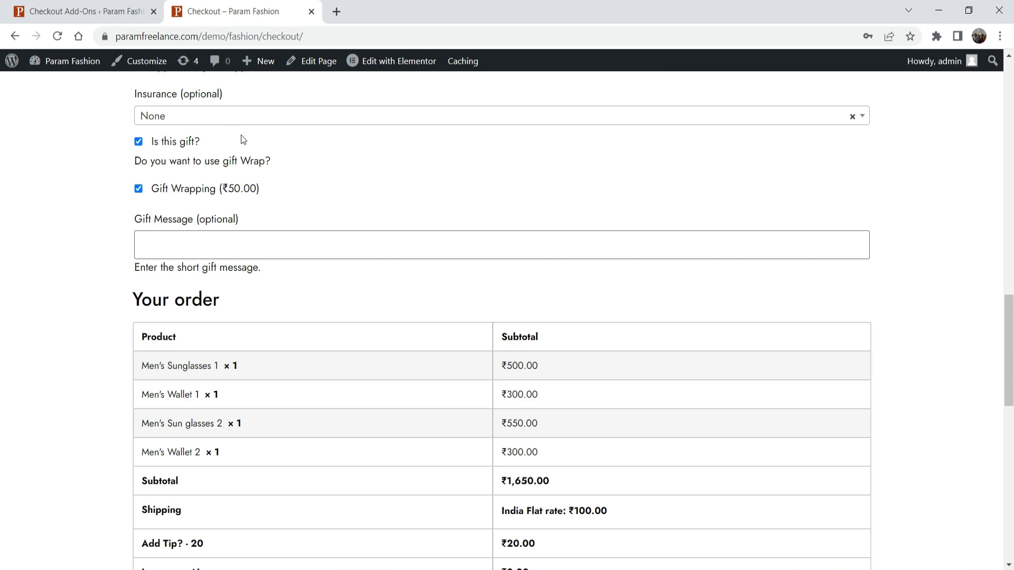
scroll(507, 235, "up", 5)
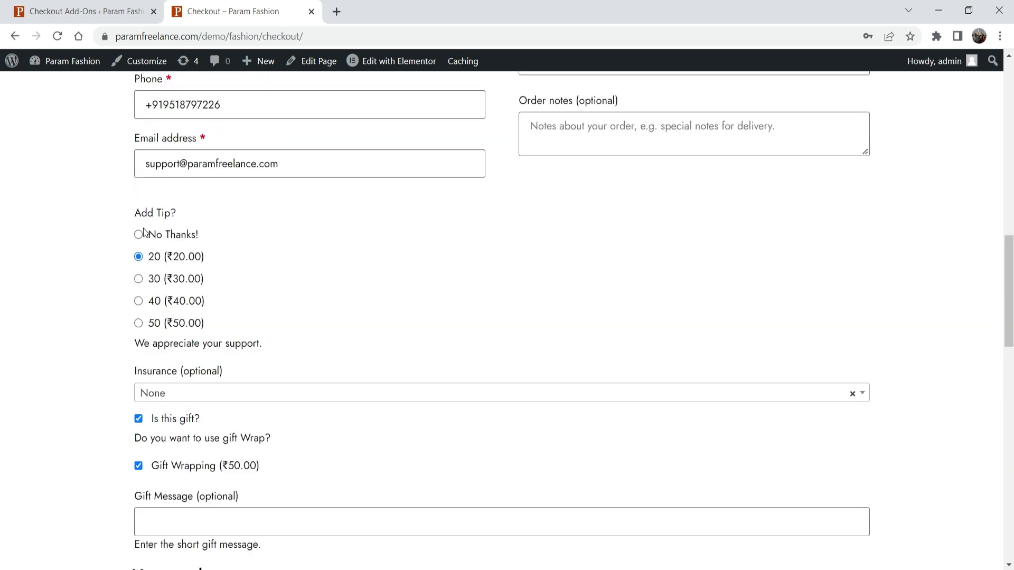
scroll(292, 276, "down", 4)
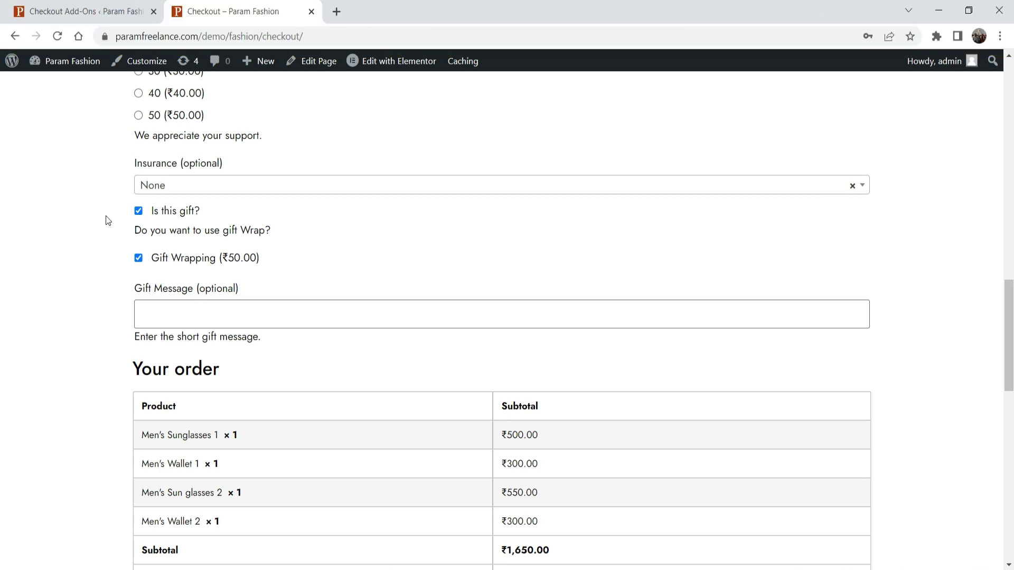
scroll(105, 224, "up", 2)
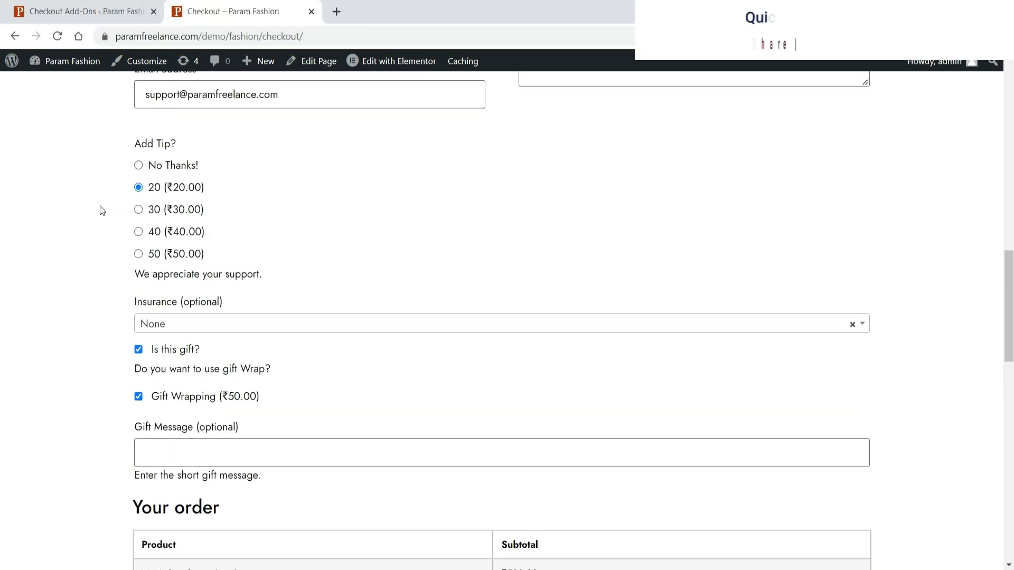
scroll(104, 208, "up", 4)
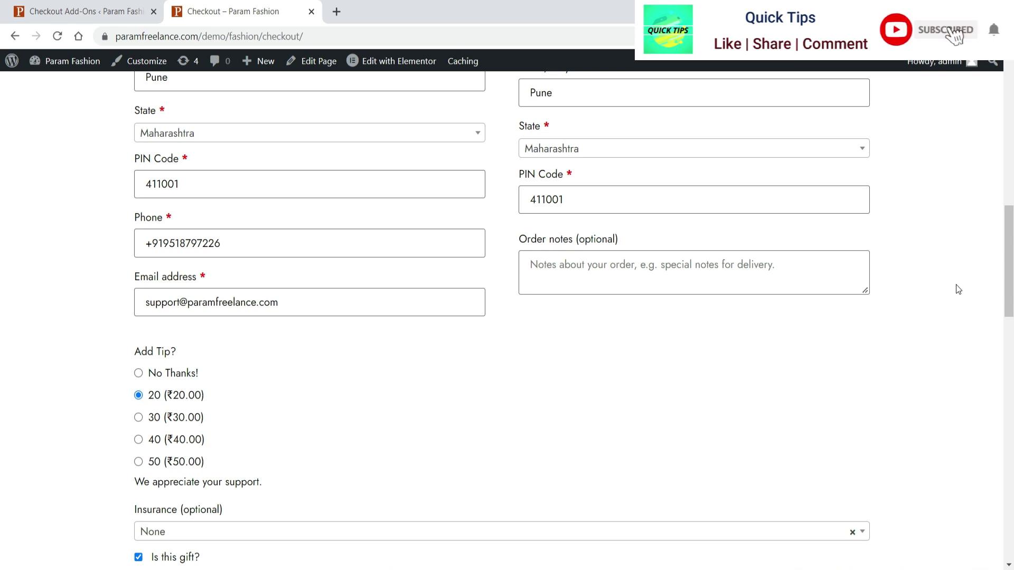
scroll(945, 346, "up", 8)
scroll(945, 345, "down", 1)
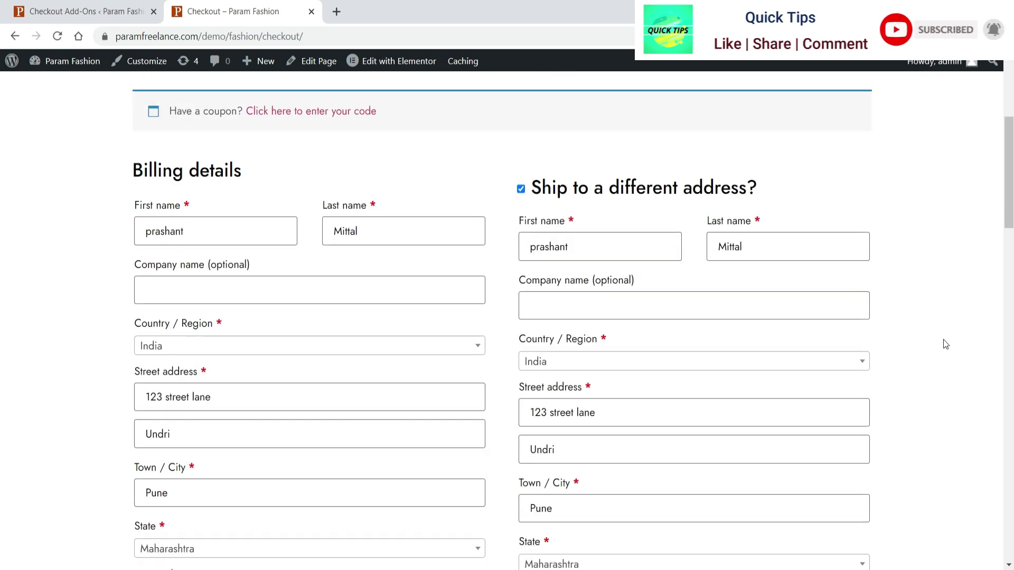
scroll(64, 297, "down", 3)
scroll(307, 280, "up", 1)
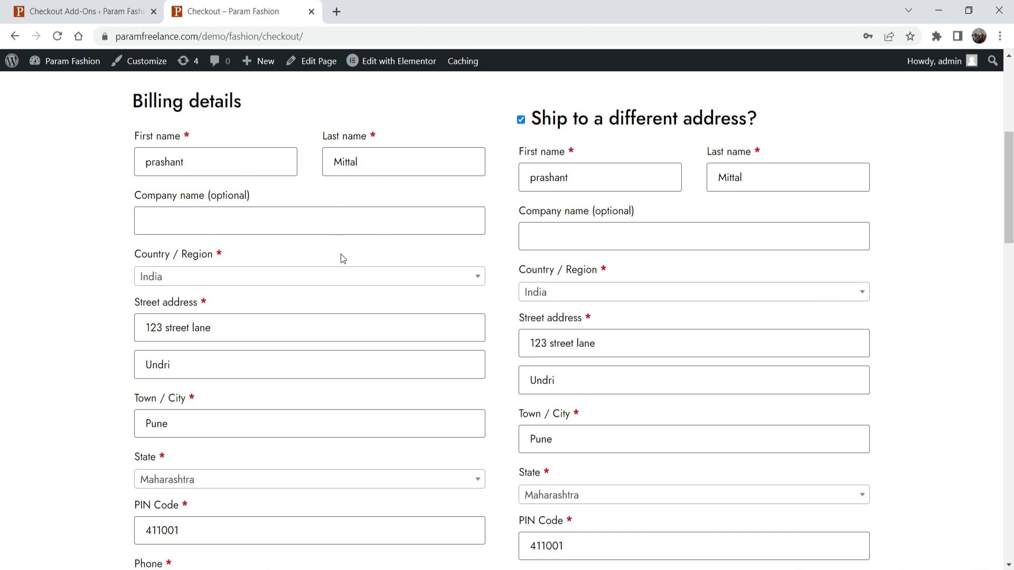
scroll(352, 221, "down", 2)
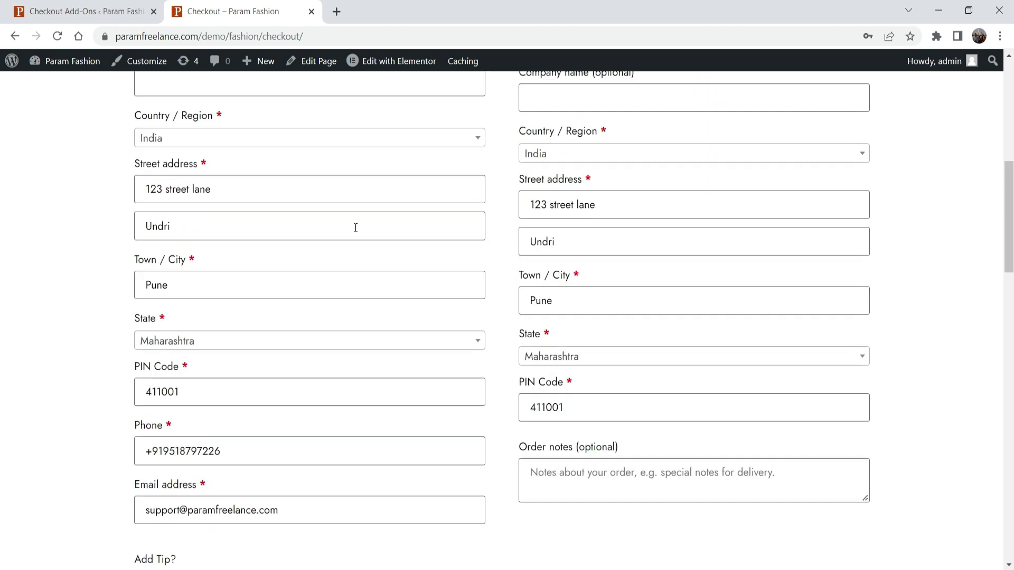